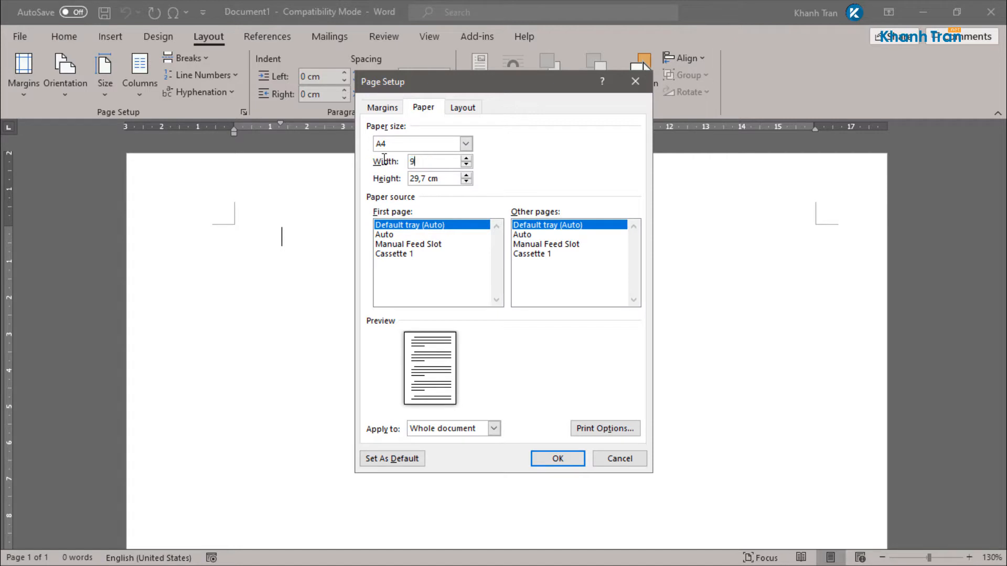
Step: Set a custom 9 × 5,4 paper size with top, bottom, left and right margins at 0
key("Tab")
type("5")
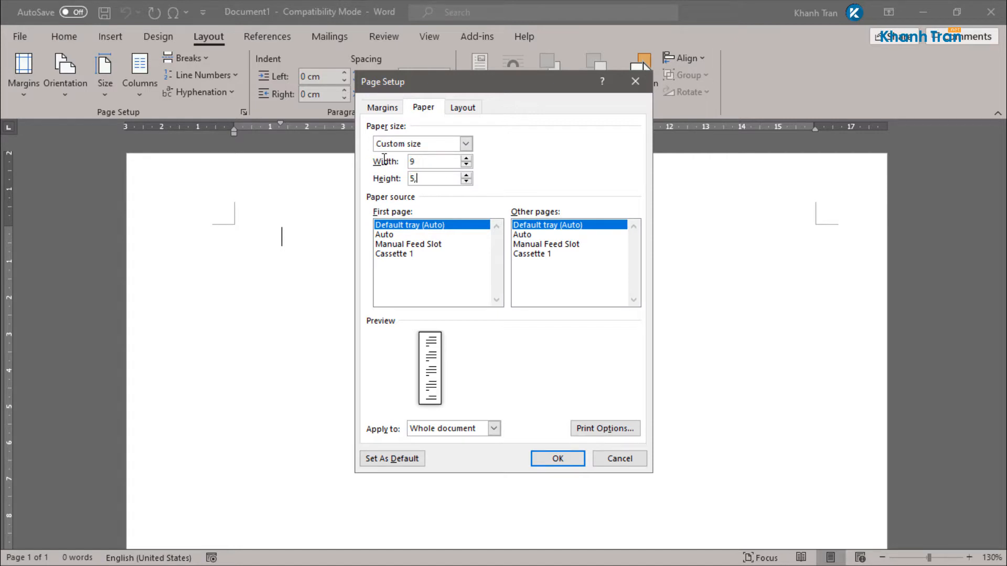
left_click(389, 108)
left_click_drag(453, 146, 406, 146)
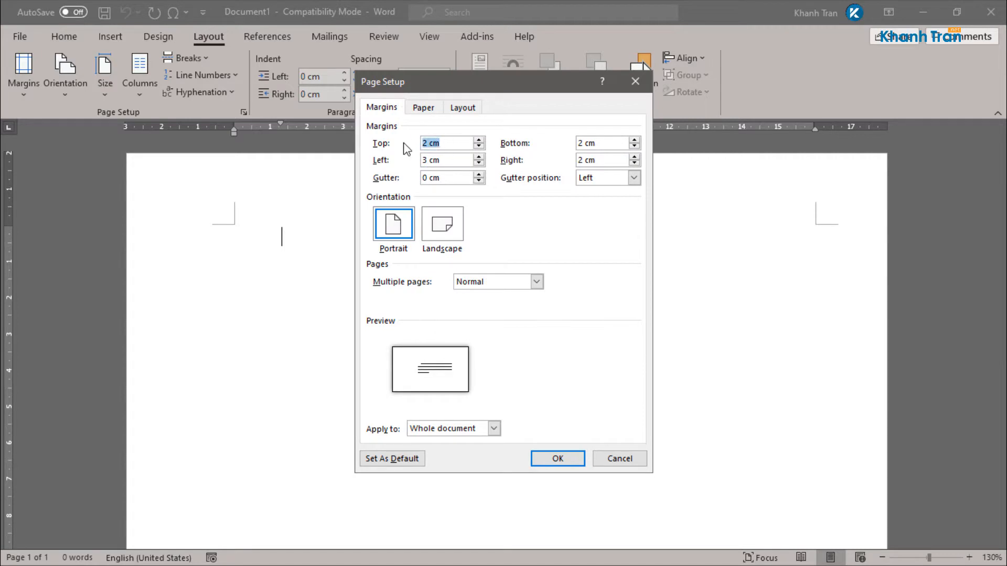
type("0")
key("Tab")
type("0")
key("Tab")
type("0")
key("Tab")
type("0")
key("Tab")
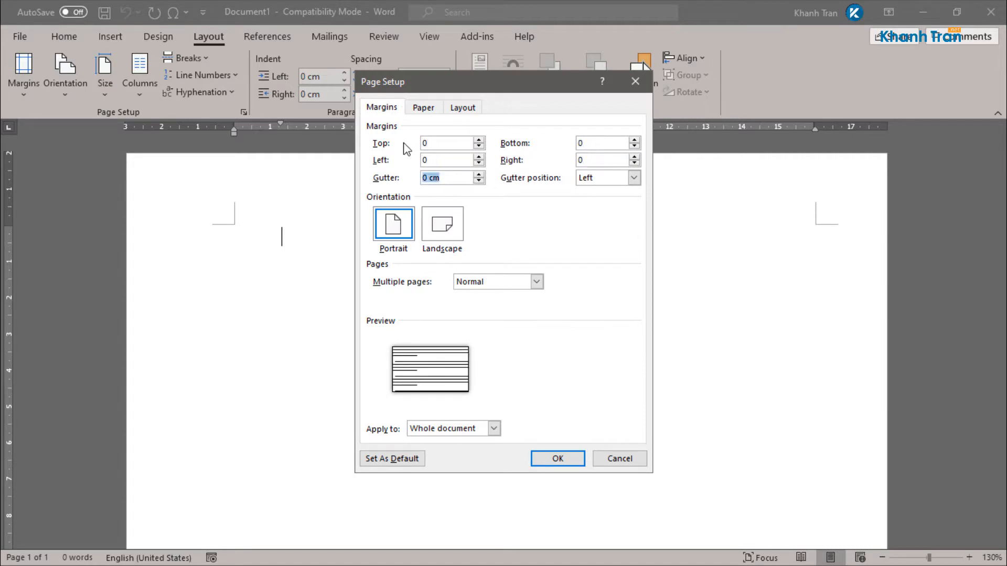
Step: Review the page settings, apply them and keep the zero margins despite the warning
left_click(434, 105)
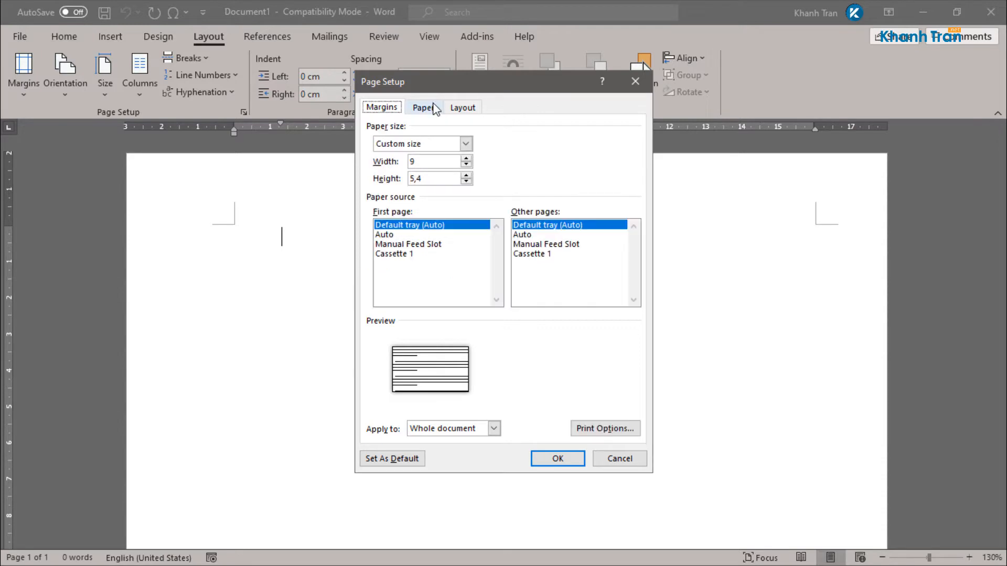
left_click(464, 109)
left_click(386, 107)
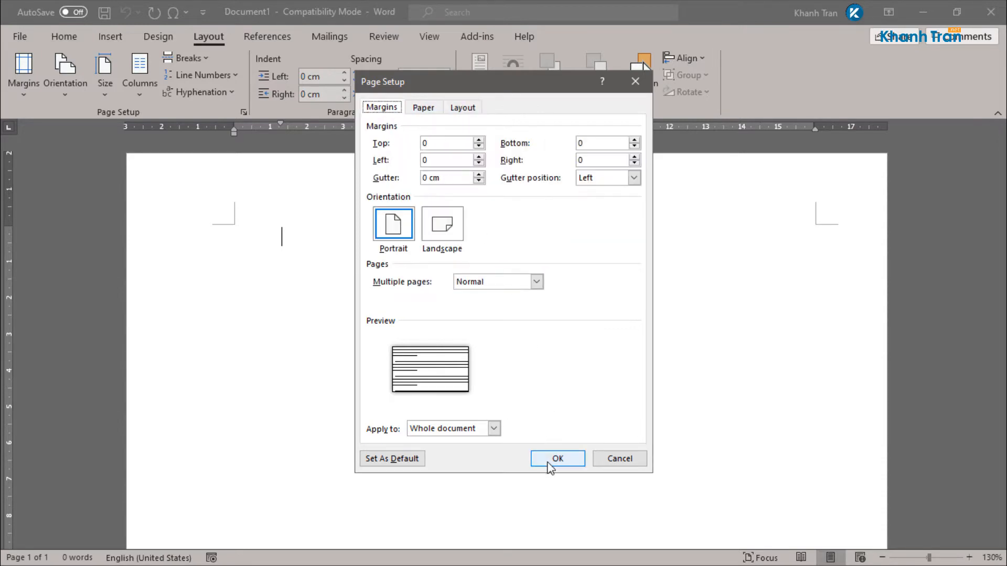
left_click(549, 464)
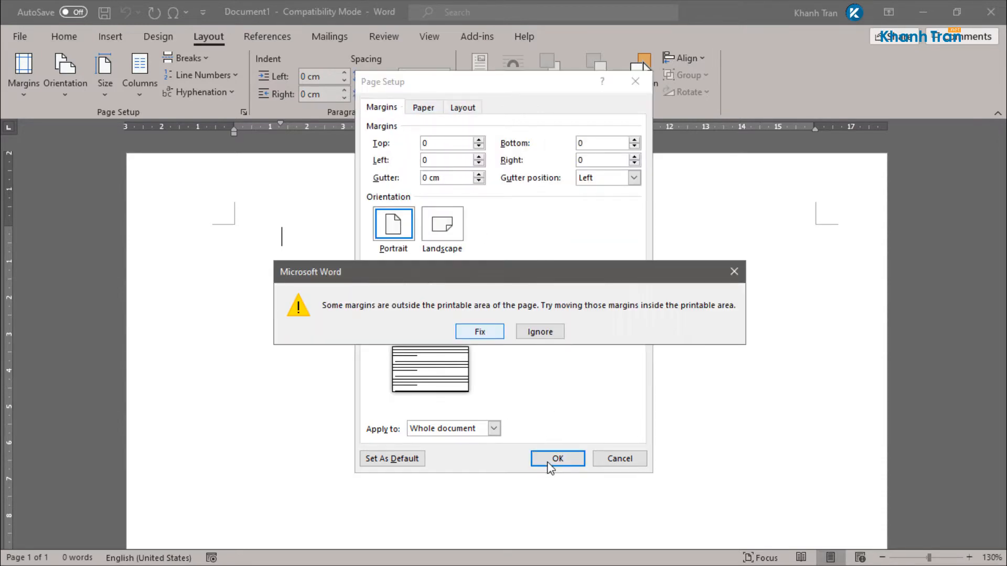
left_click(532, 332)
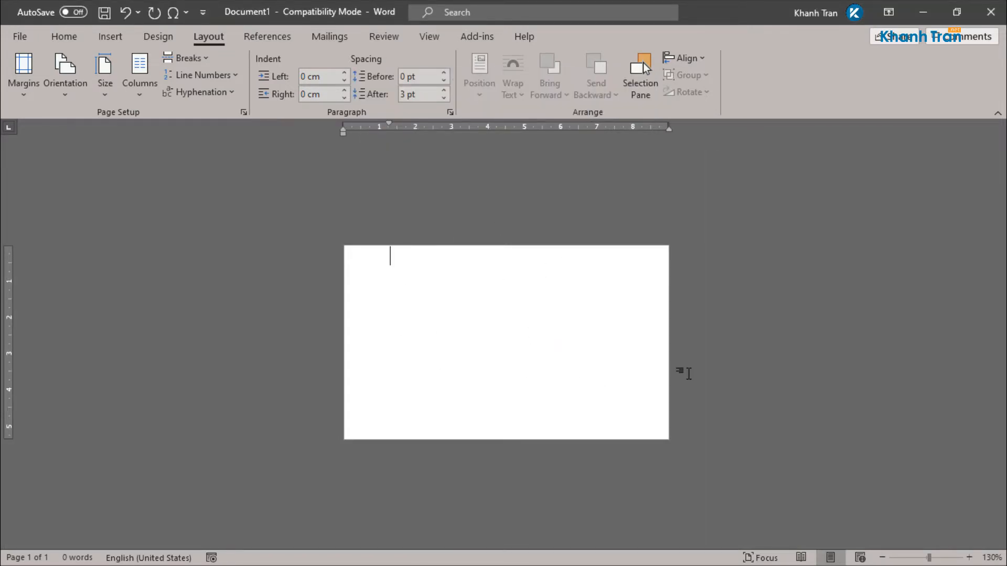
Step: Draw a rectangle from the page's top-left to bottom-right corner covering the whole card
scroll(688, 373, "up", 4, "ctrl")
scroll(688, 374, "up", 1, "ctrl")
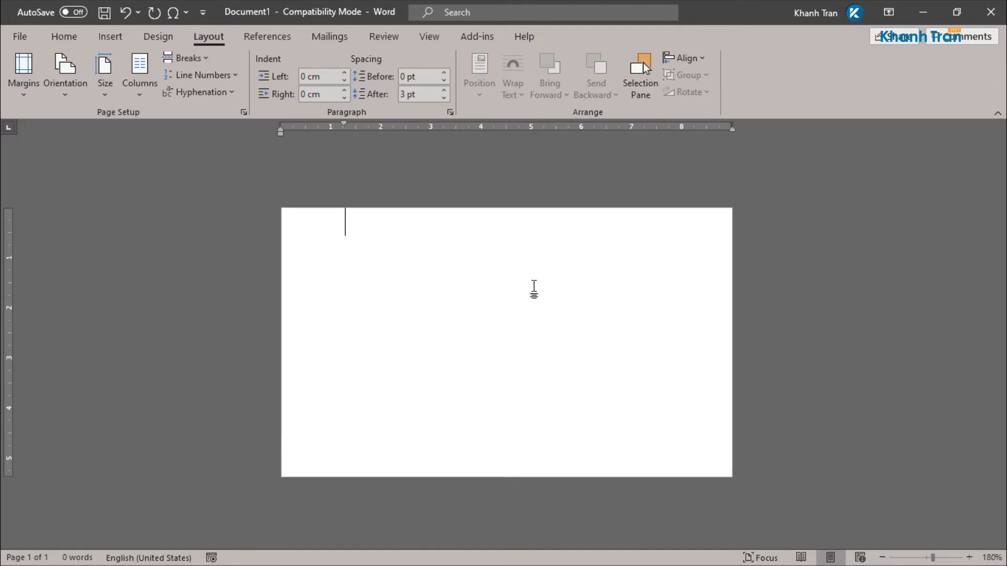
left_click(111, 39)
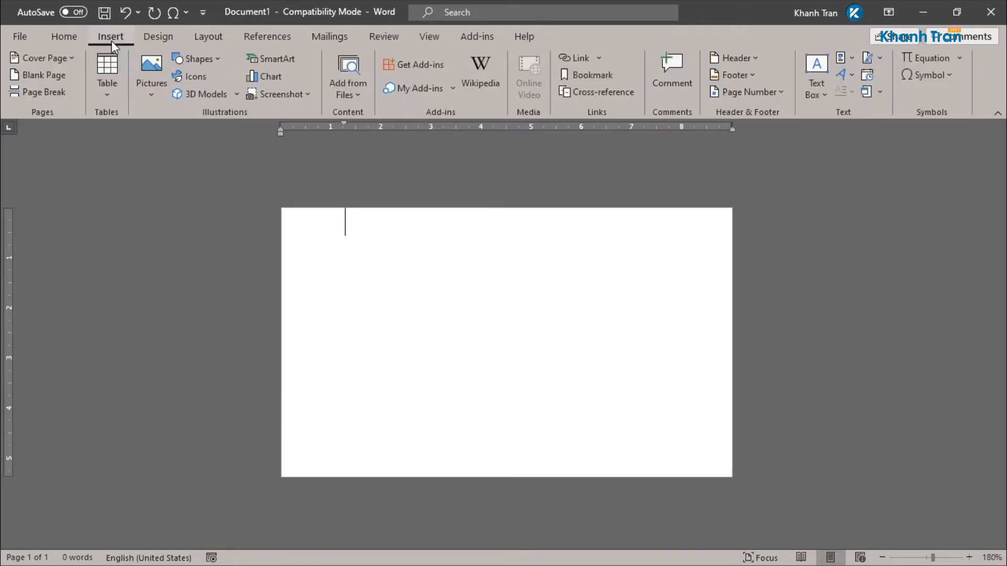
left_click(146, 99)
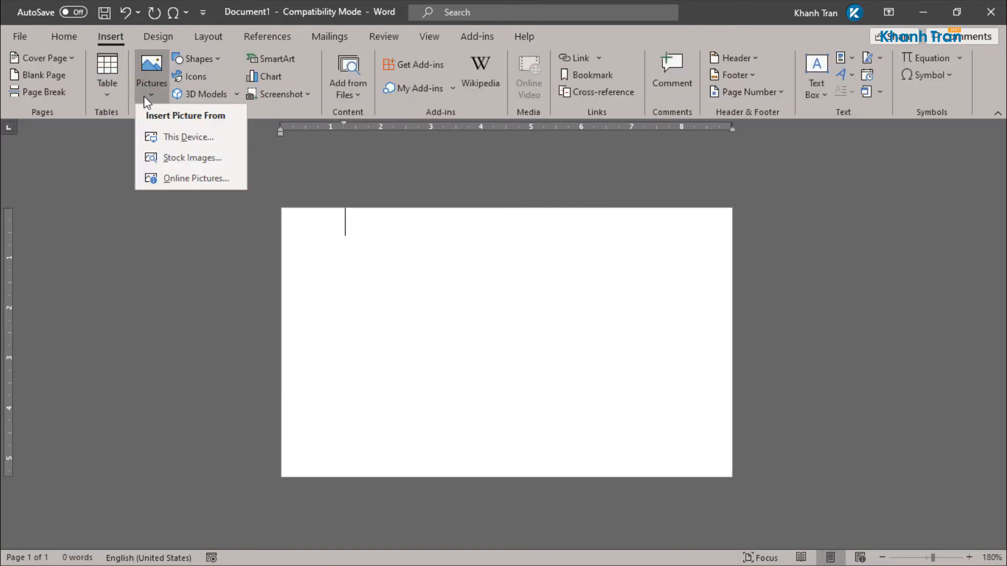
left_click(197, 61)
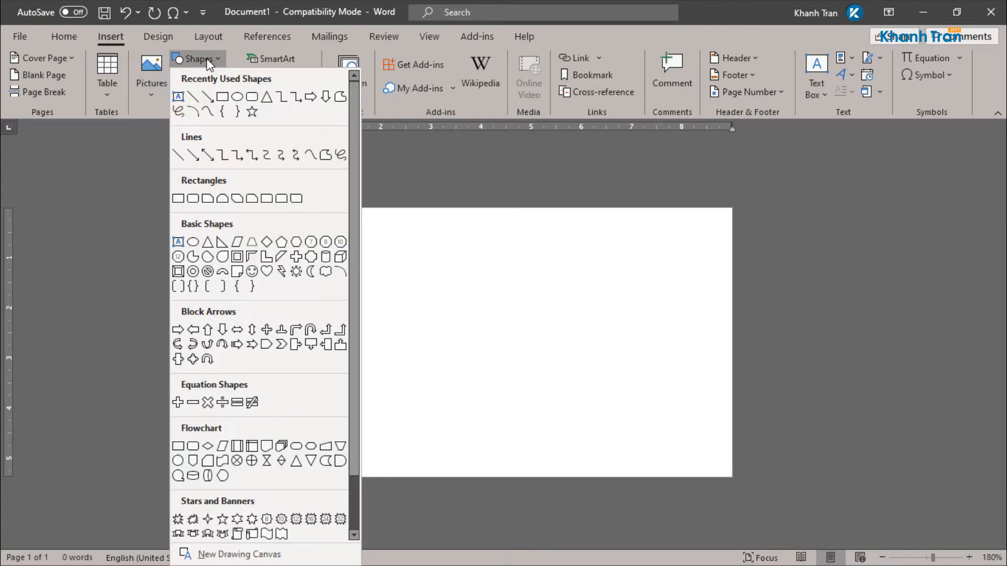
left_click(220, 100)
left_click_drag(283, 210, 731, 477)
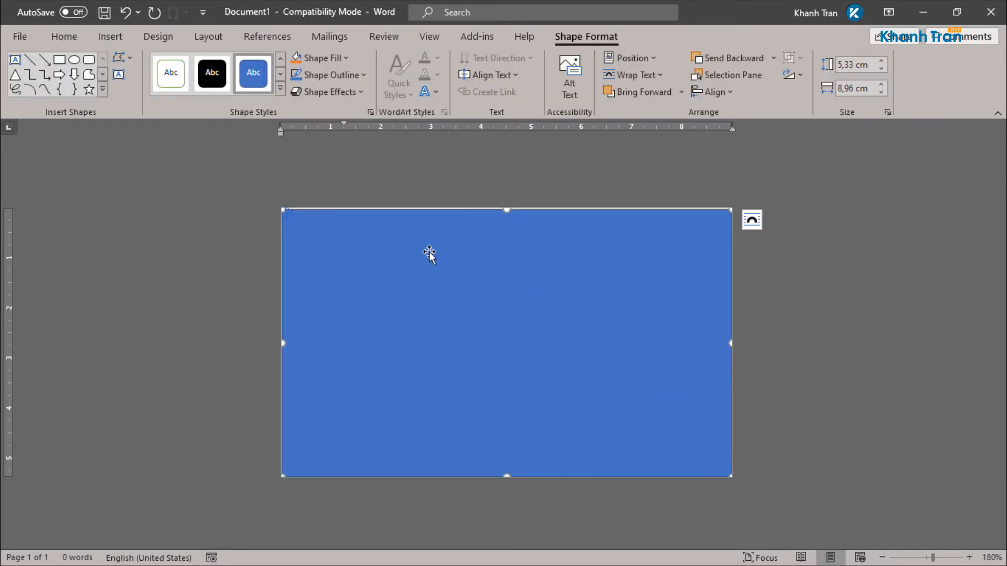
scroll(488, 240, "up", 2)
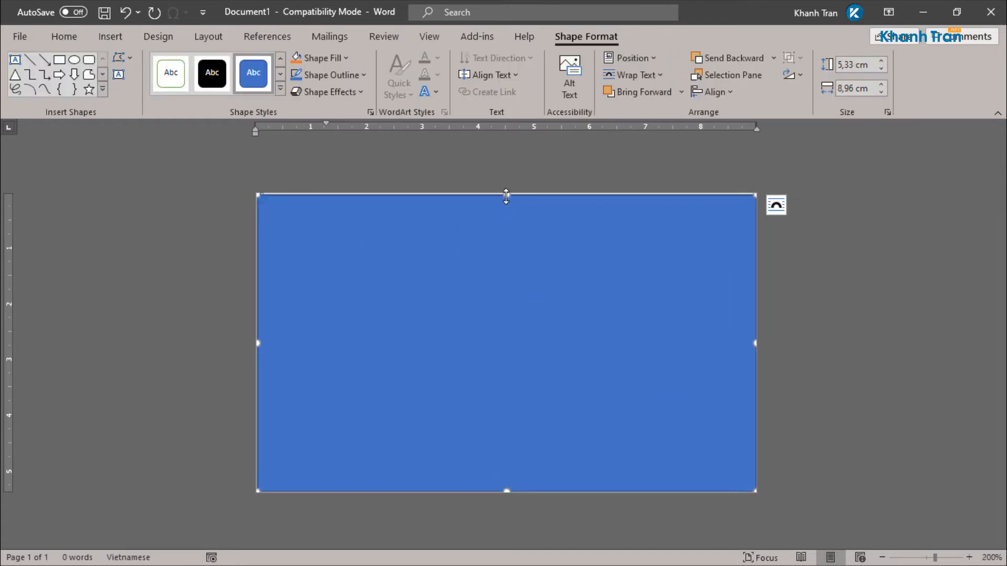
Step: Stretch the rectangle's top, left and bottom edges out to the page edges
left_click_drag(506, 196, 505, 192)
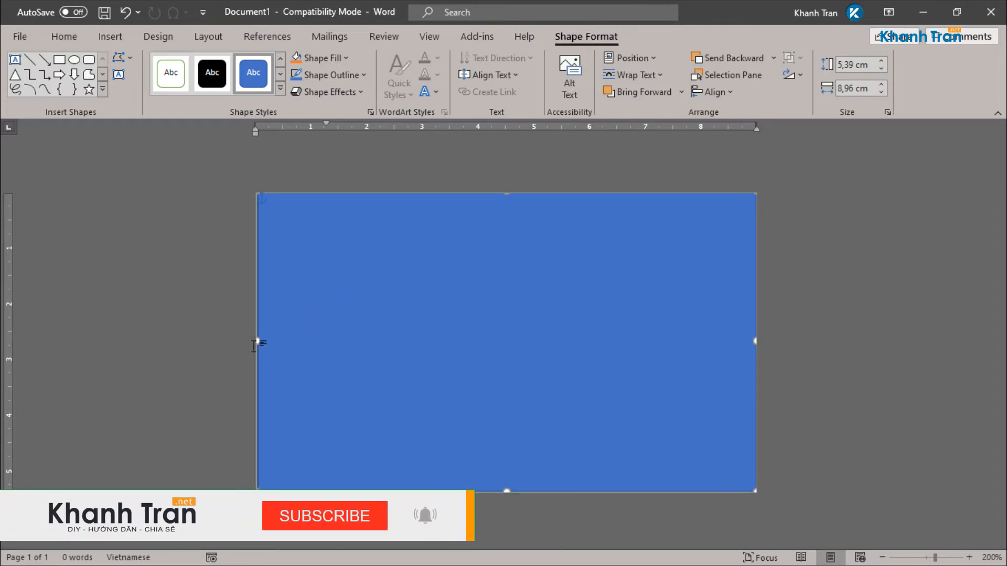
left_click_drag(251, 342, 250, 341)
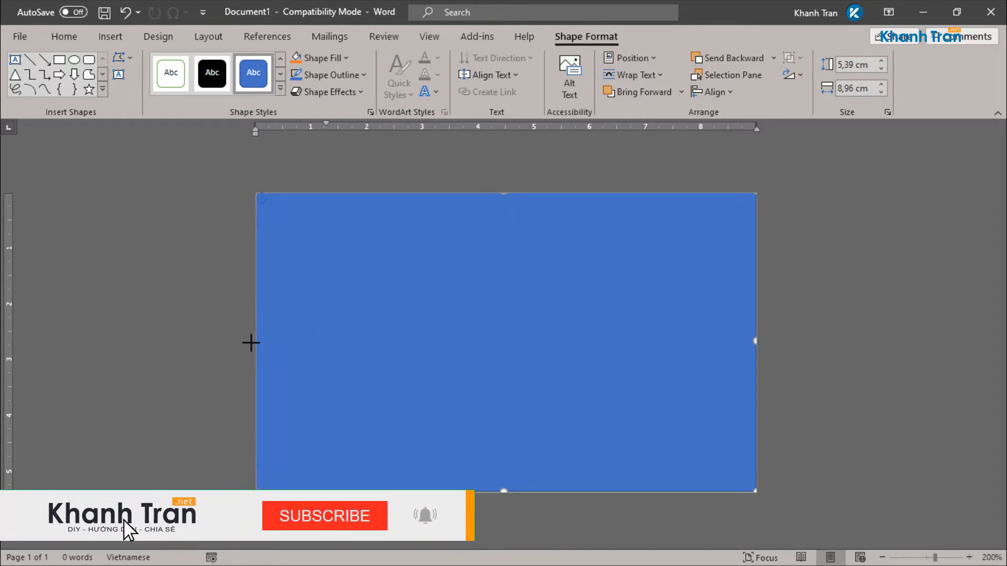
left_click_drag(503, 489, 502, 493)
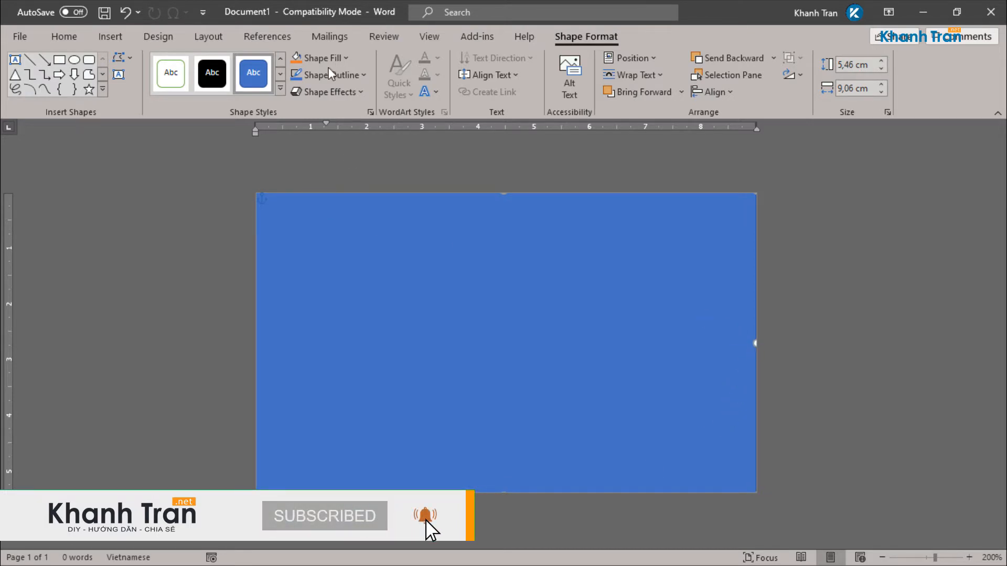
Step: Remove the rectangle's outline and fill it dark navy
left_click(343, 74)
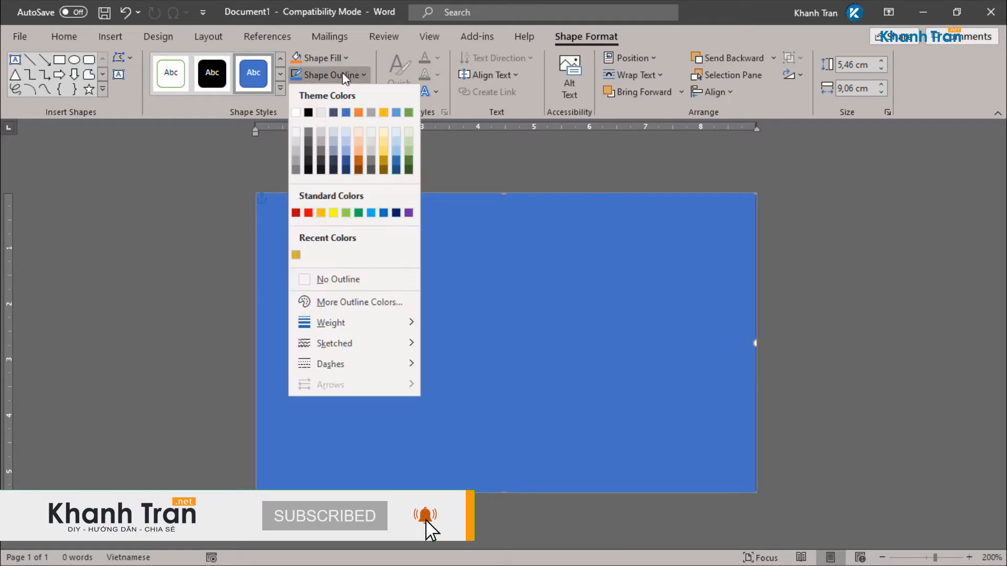
left_click(342, 275)
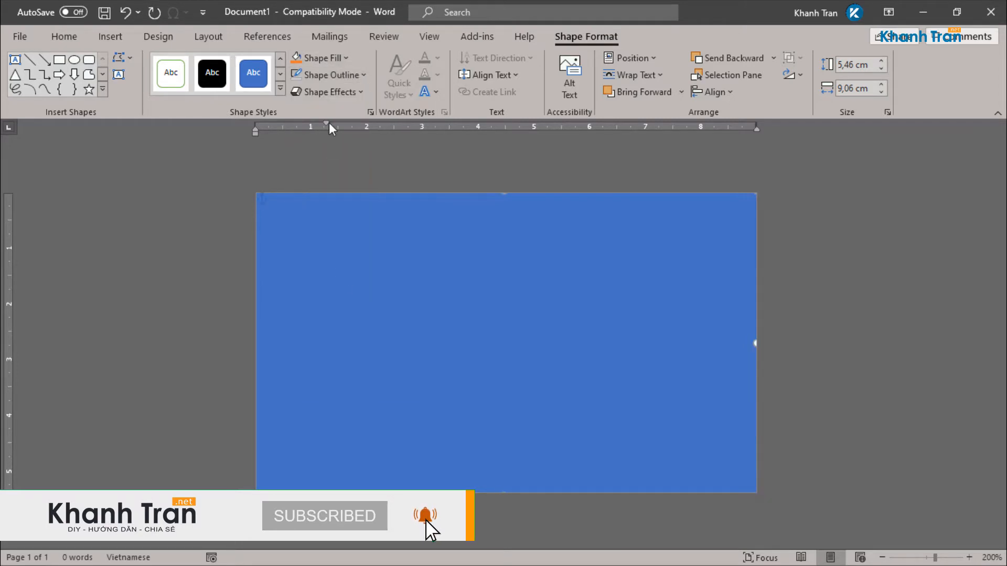
left_click(329, 59)
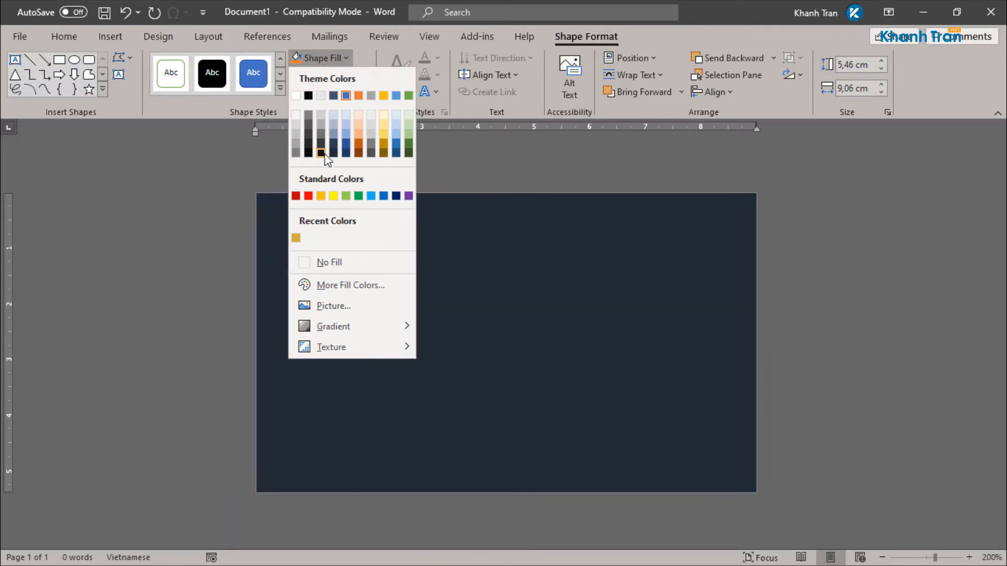
left_click(333, 153)
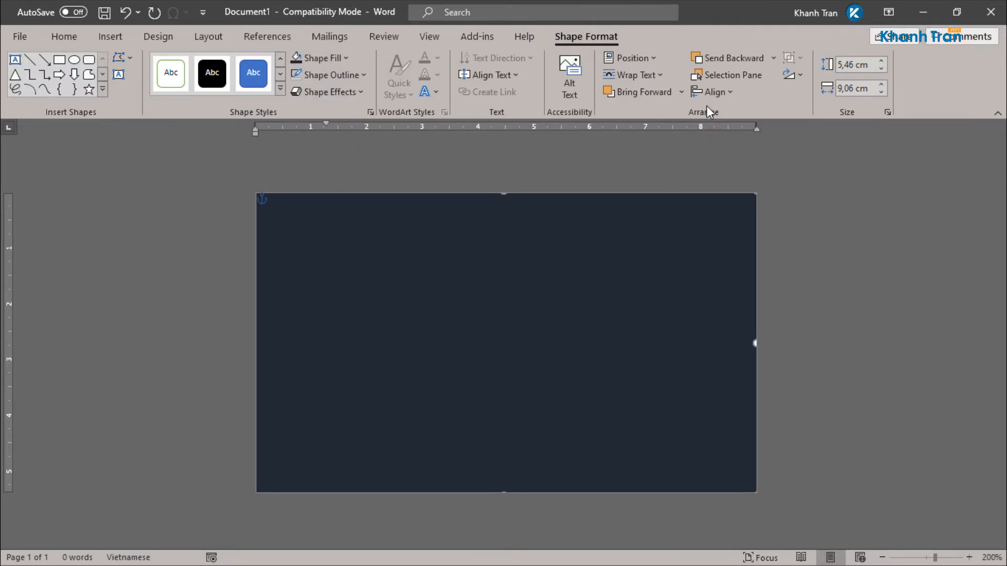
Step: Insert a simple text box, type the letter K and select the box
left_click(116, 36)
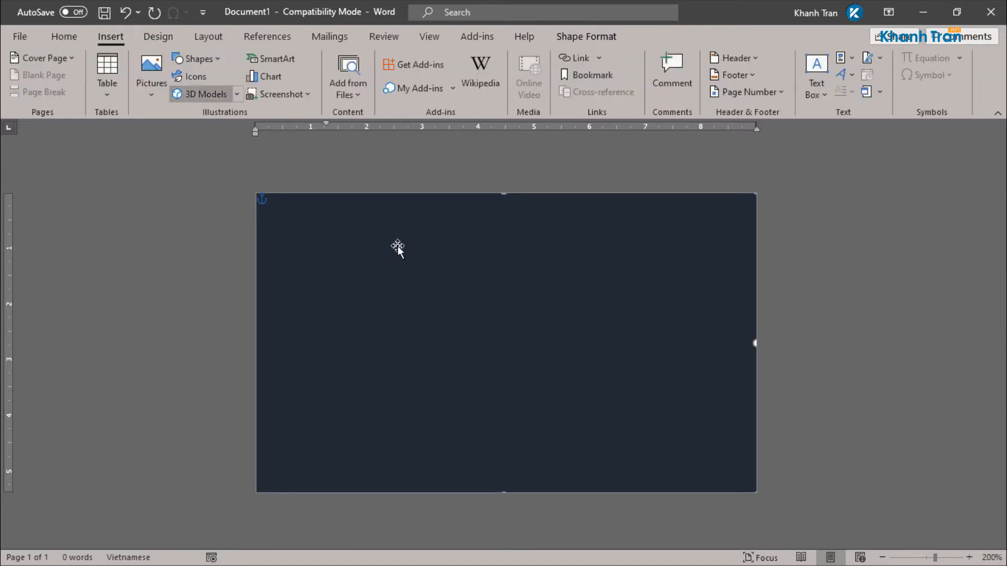
left_click(816, 68)
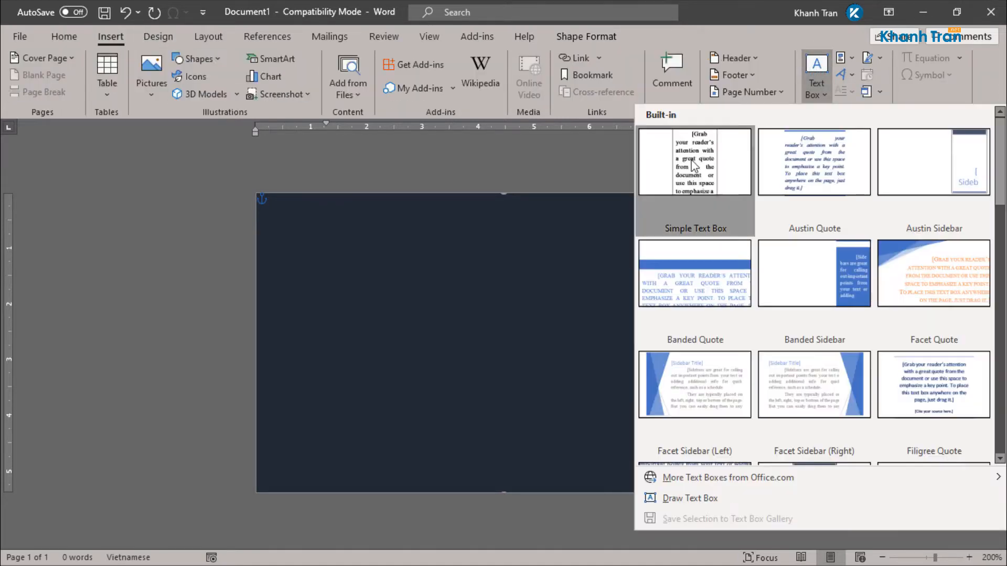
left_click(693, 166)
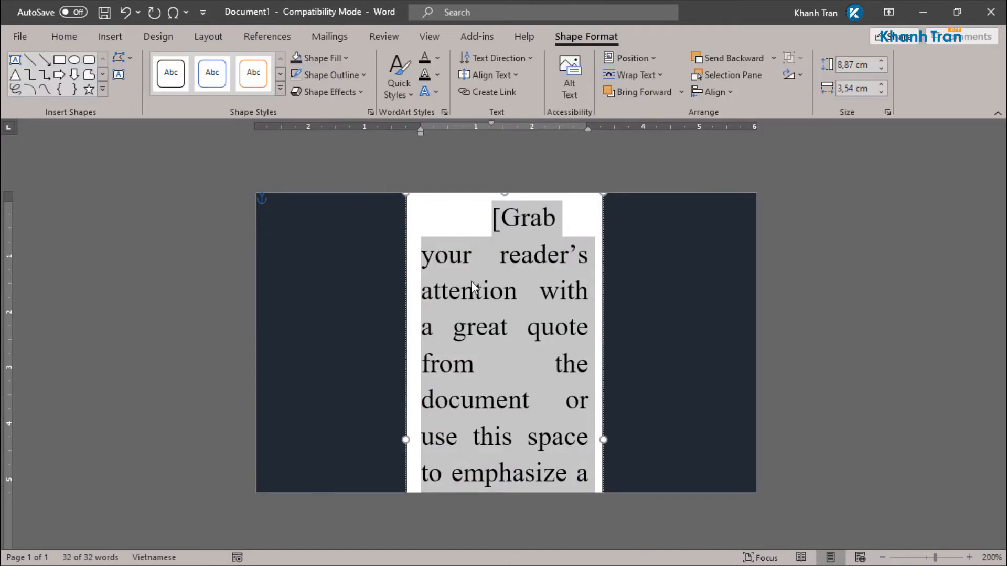
type("K")
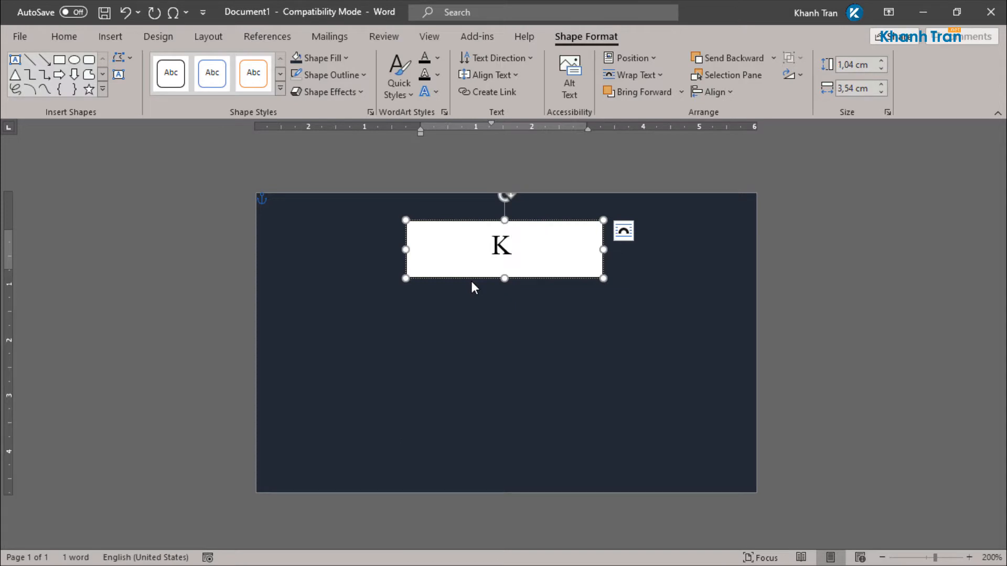
left_click(549, 222)
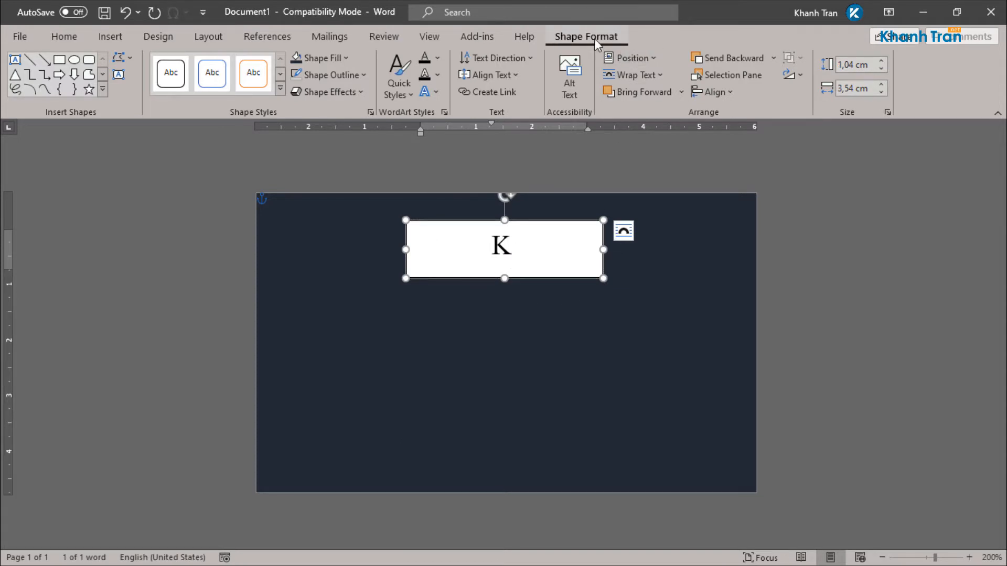
Step: Give the K text box no fill and no outline
left_click(332, 58)
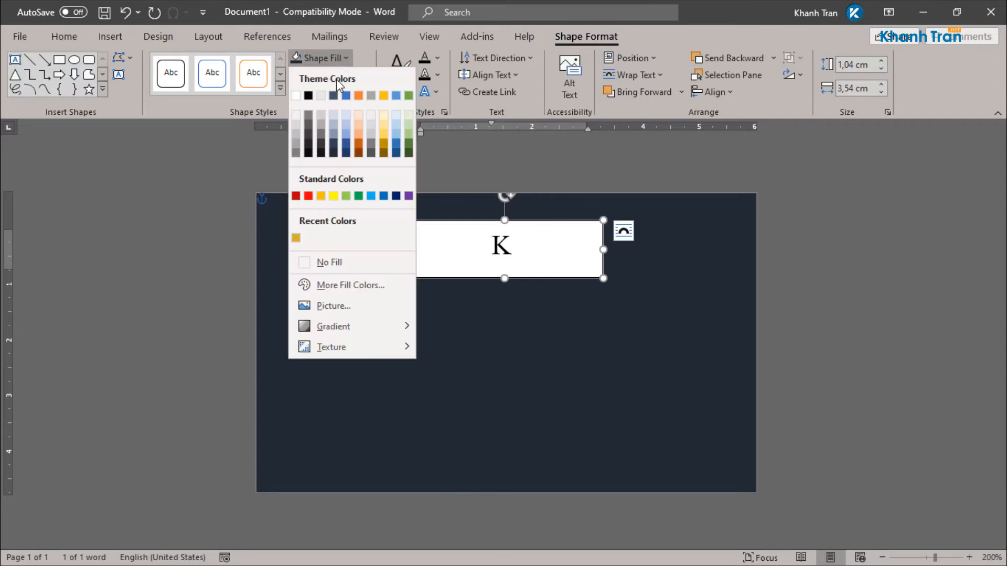
left_click(363, 258)
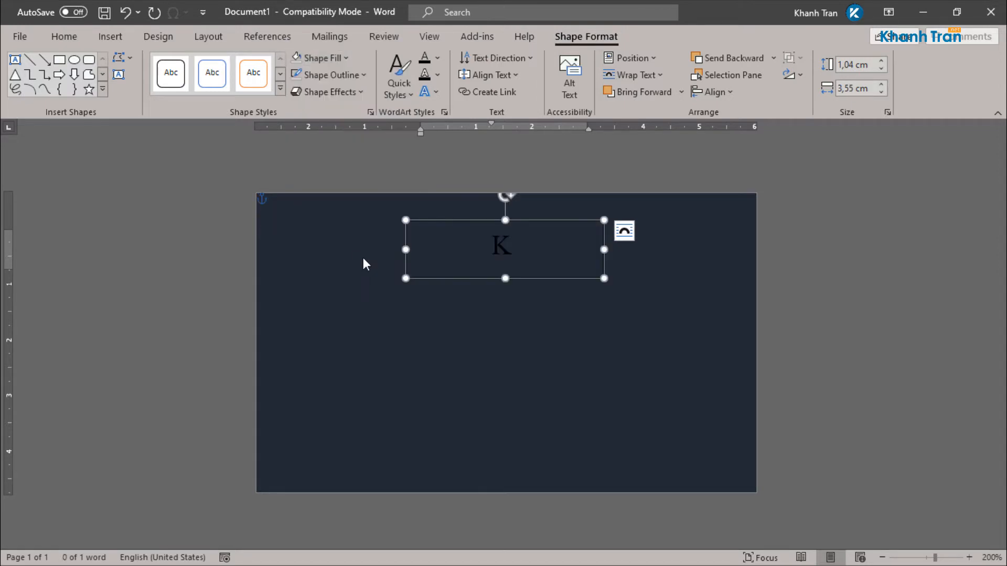
left_click(360, 76)
left_click(346, 277)
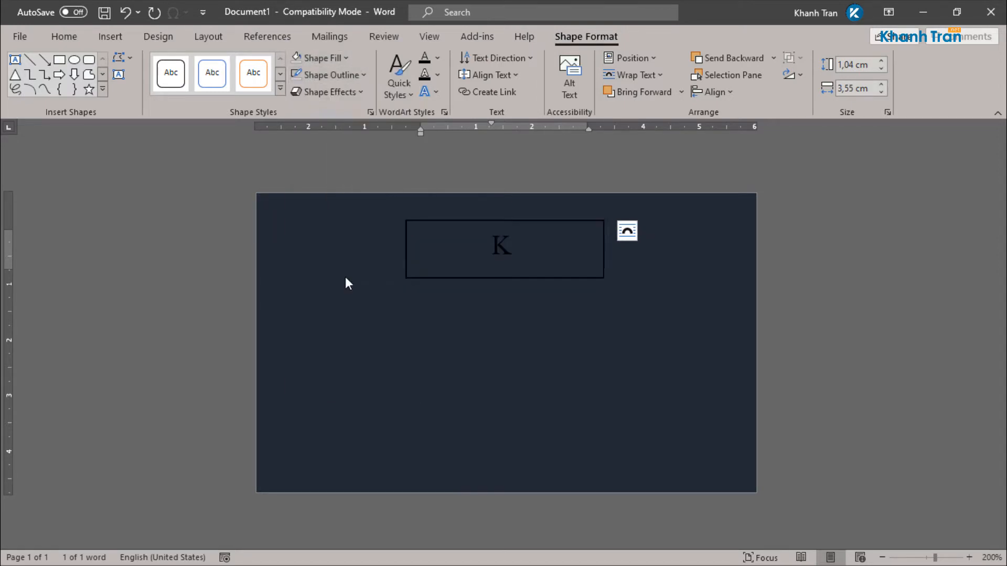
Step: Colour the letter K gold
left_click(64, 37)
left_click(255, 88)
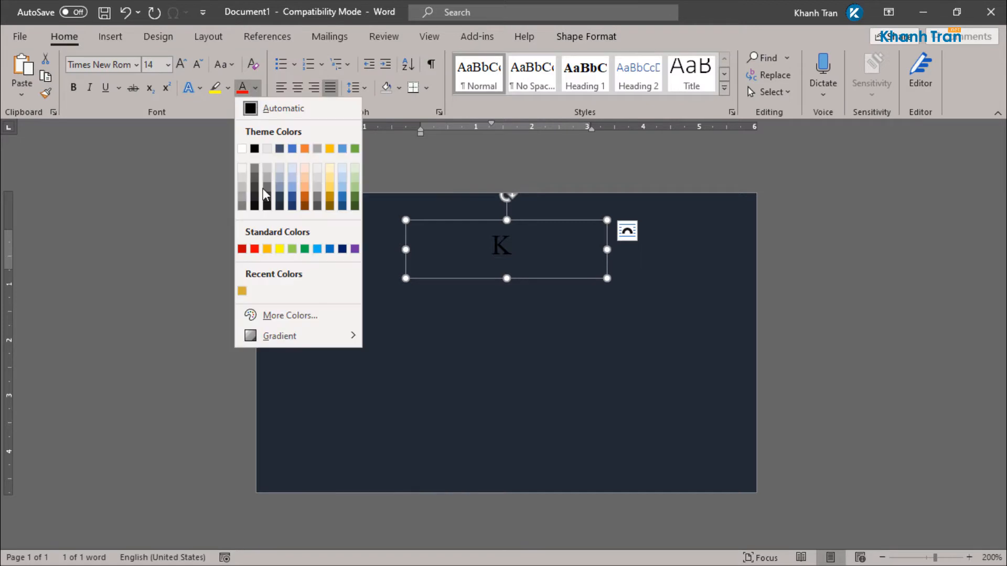
left_click(242, 292)
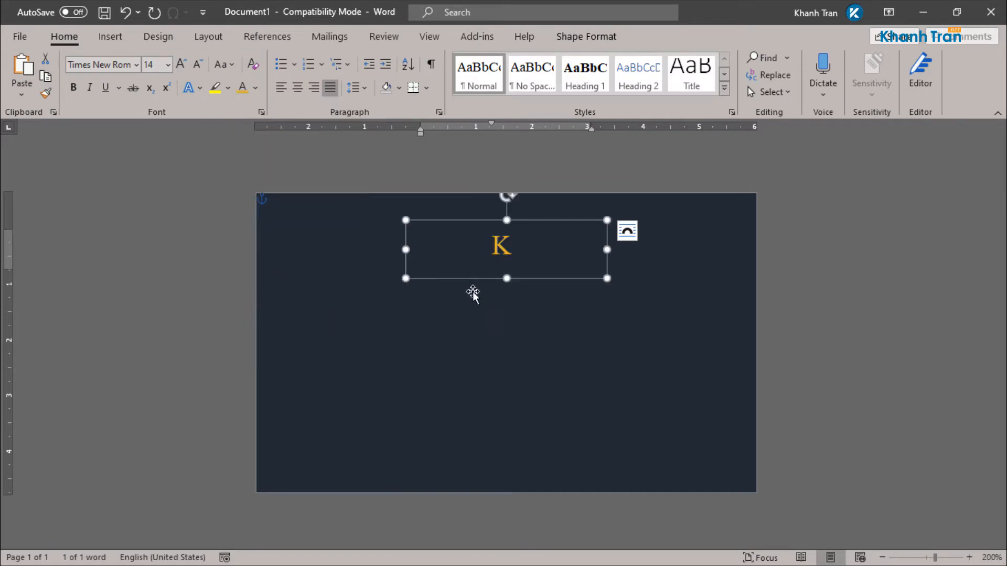
Step: Set all of the K text box's internal margins to 0 via Format Shape
right_click(541, 219)
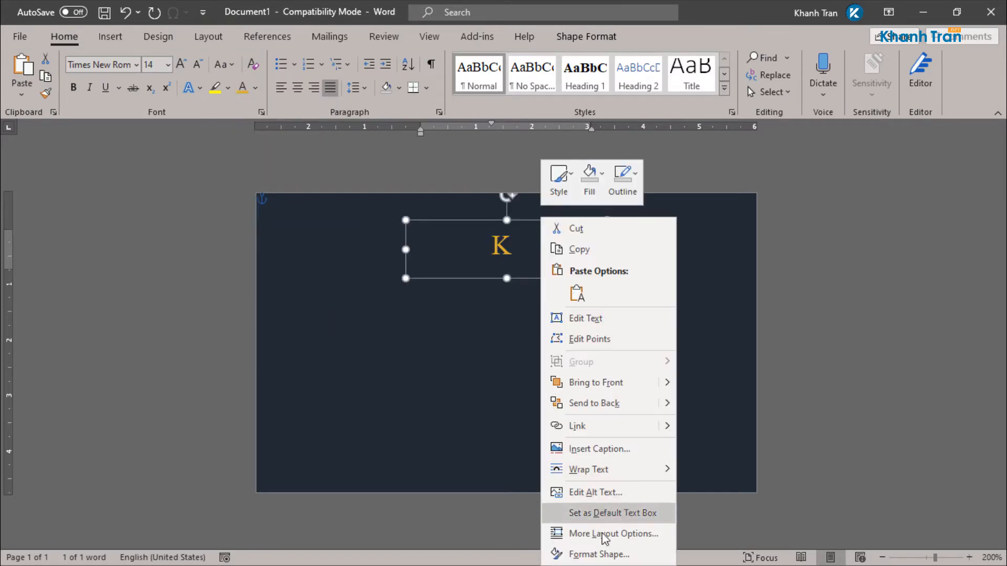
left_click(607, 555)
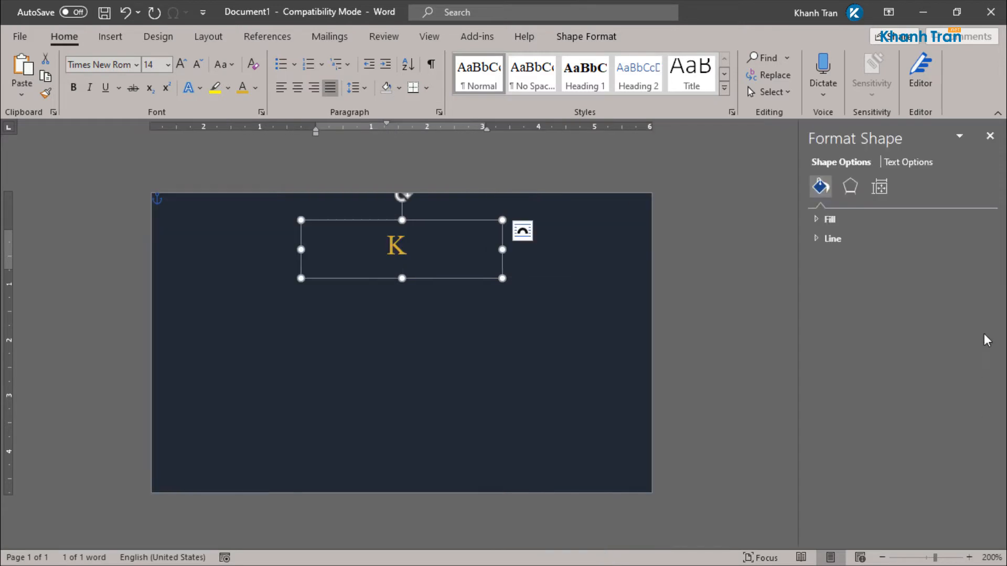
left_click(880, 187)
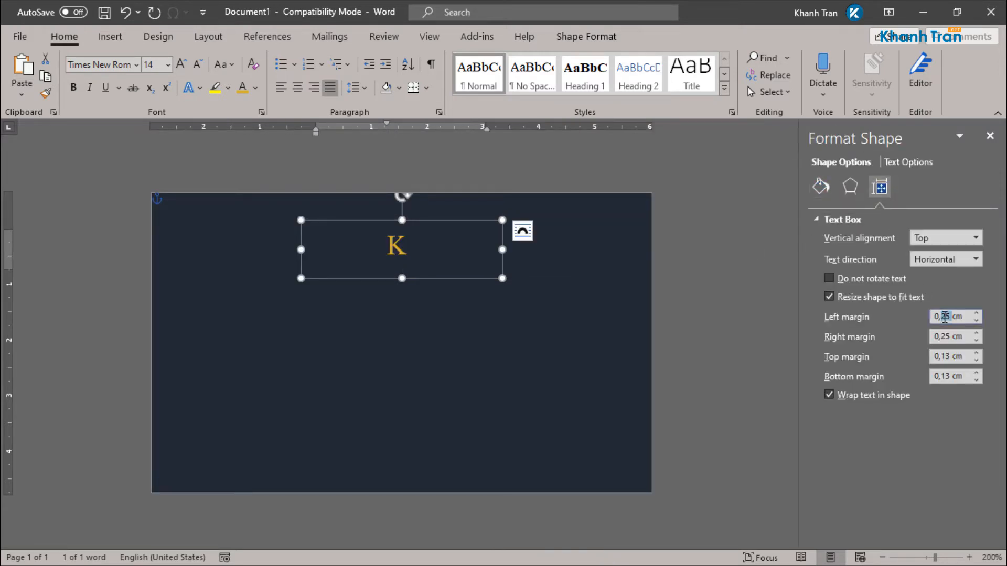
type("0")
key("Tab")
type("0")
key("Tab")
type("0")
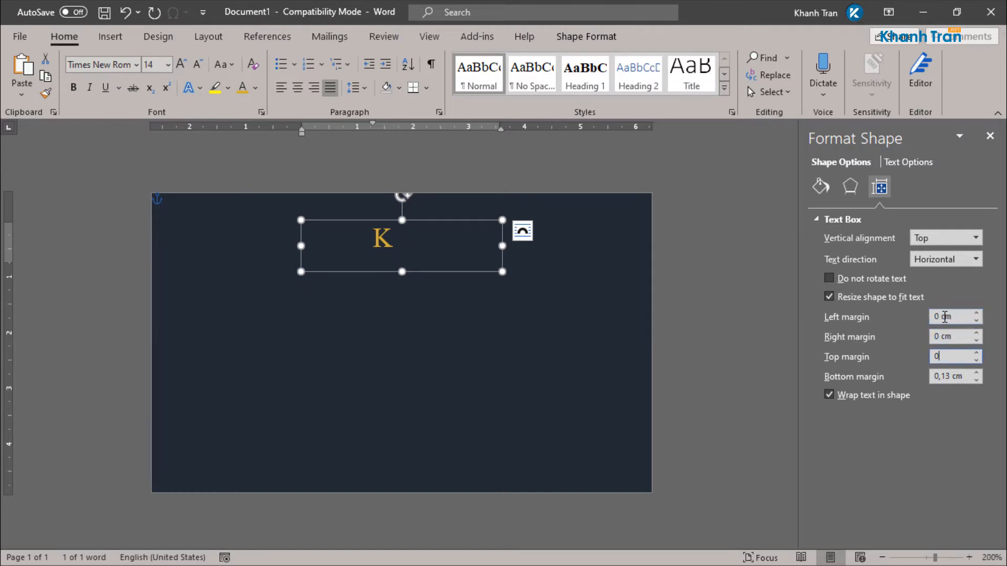
key("Tab")
type("0")
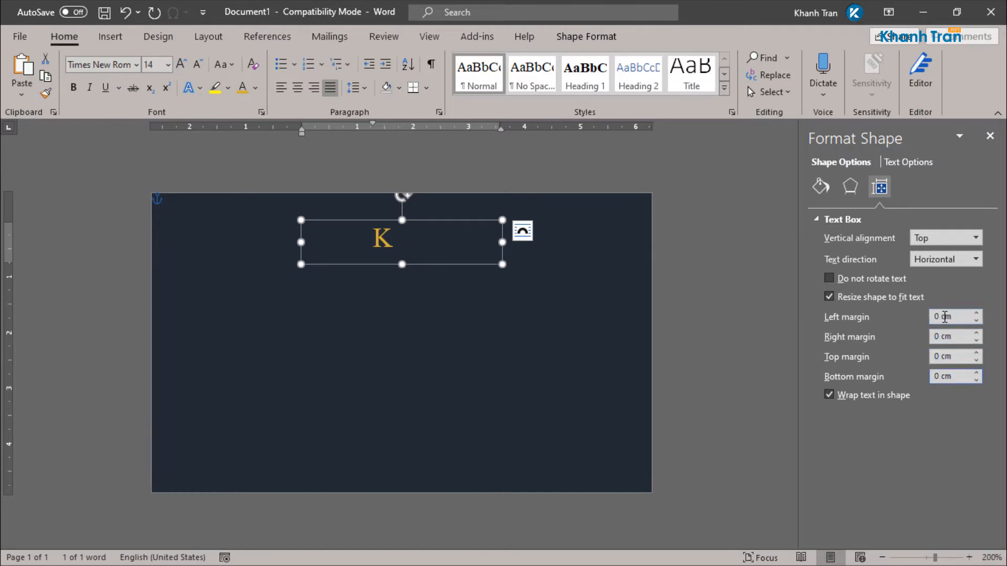
Step: Centre the K with no special indent, 0 pt spacing after and single line spacing
double_click(382, 242)
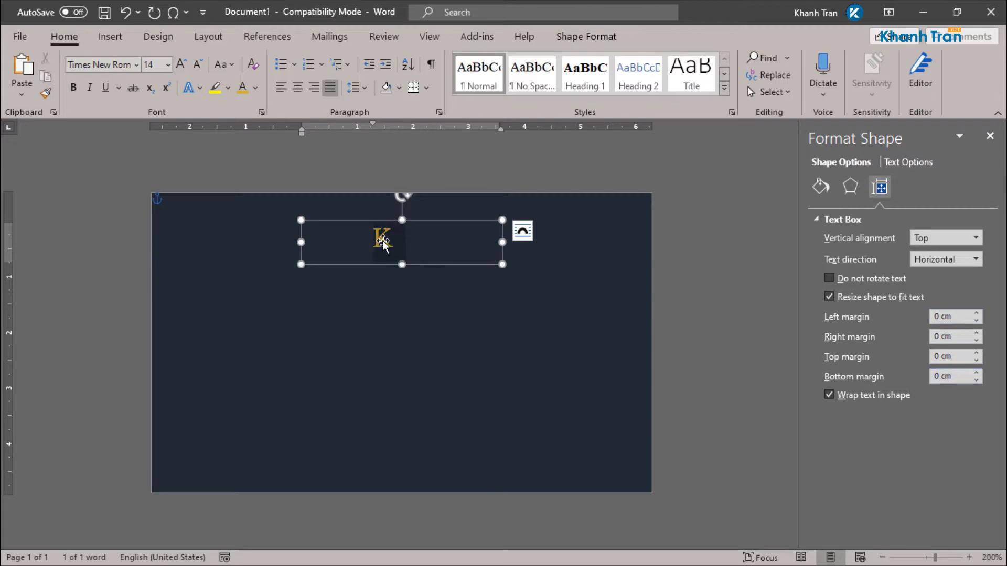
left_click(298, 94)
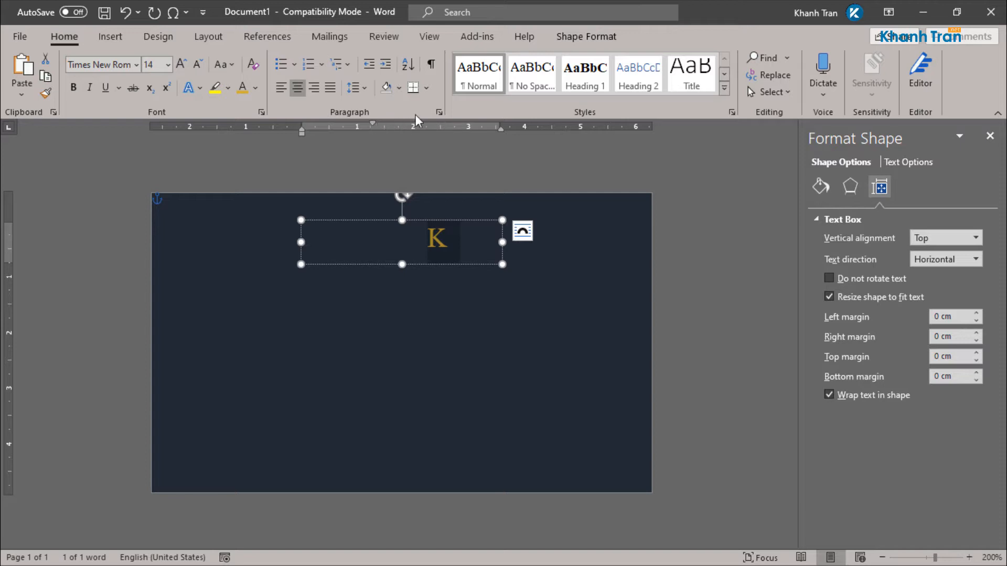
left_click(439, 113)
left_click(839, 253)
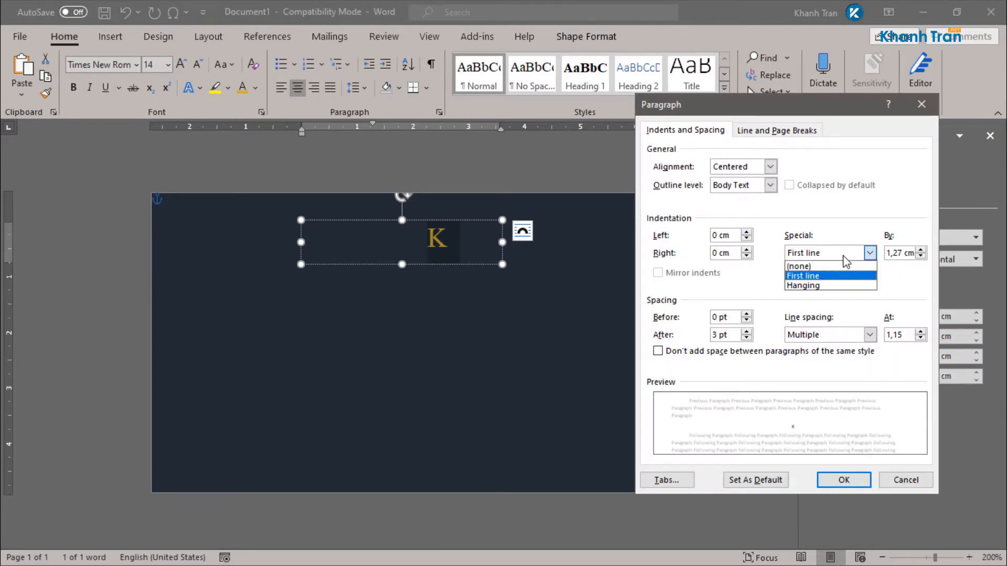
left_click(829, 263)
left_click(746, 338)
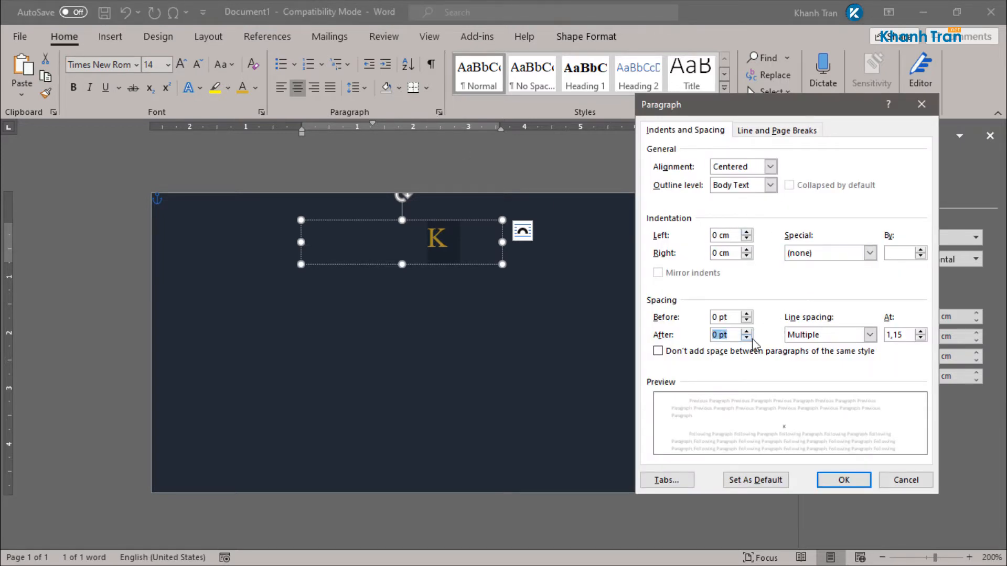
left_click(870, 334)
left_click(816, 348)
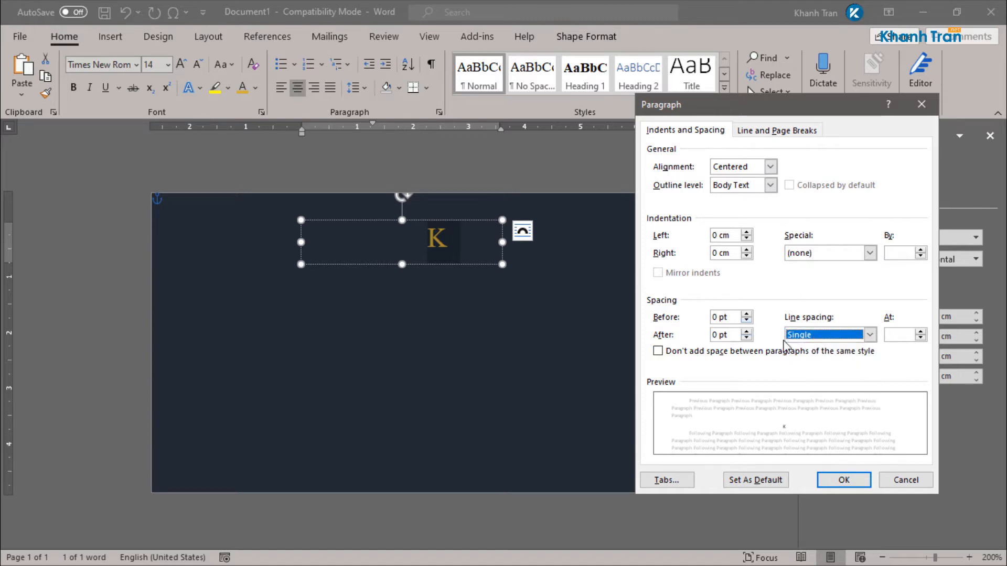
left_click(842, 480)
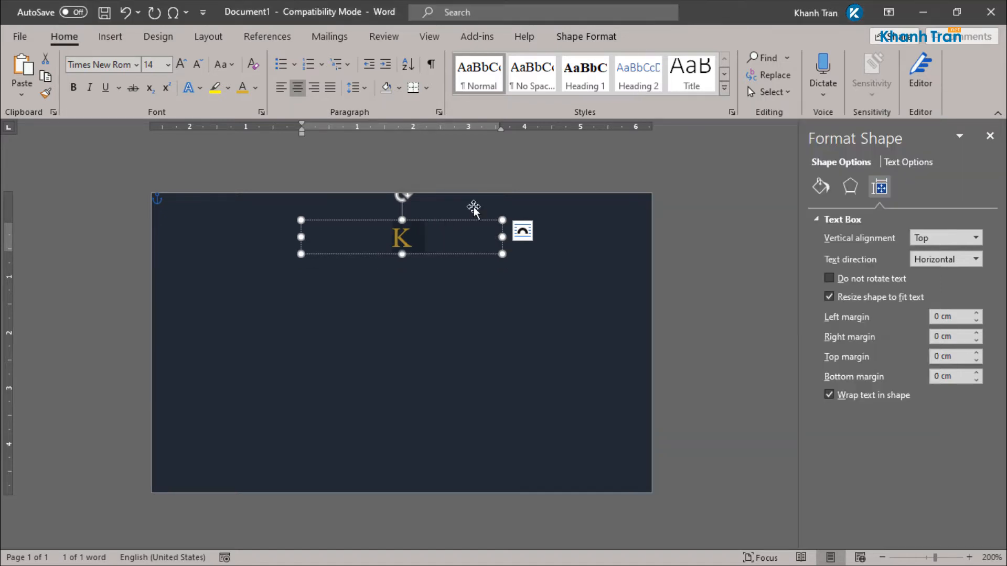
Step: Make the text box taller and set the K to 60 pt
left_click_drag(402, 256, 409, 340)
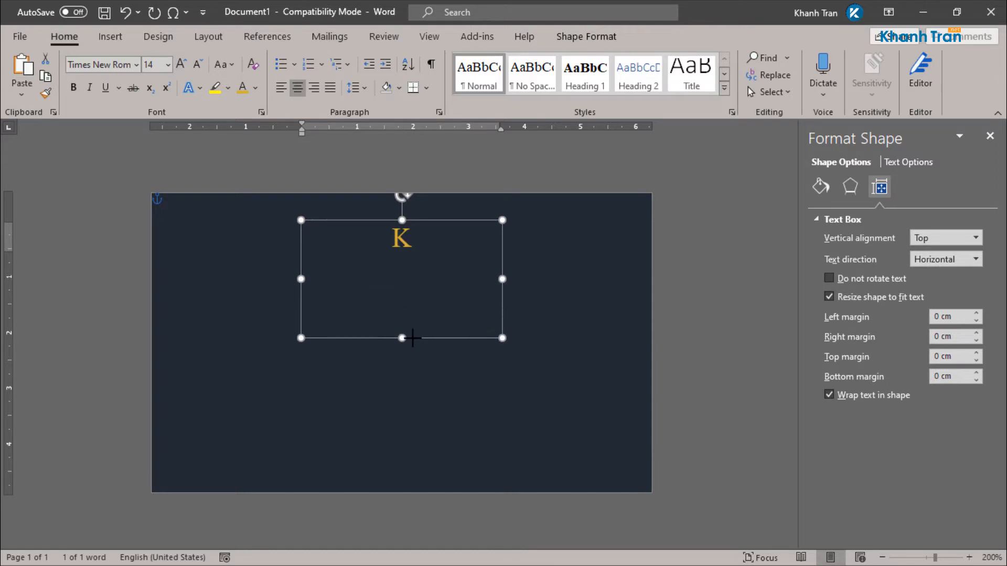
double_click(396, 250)
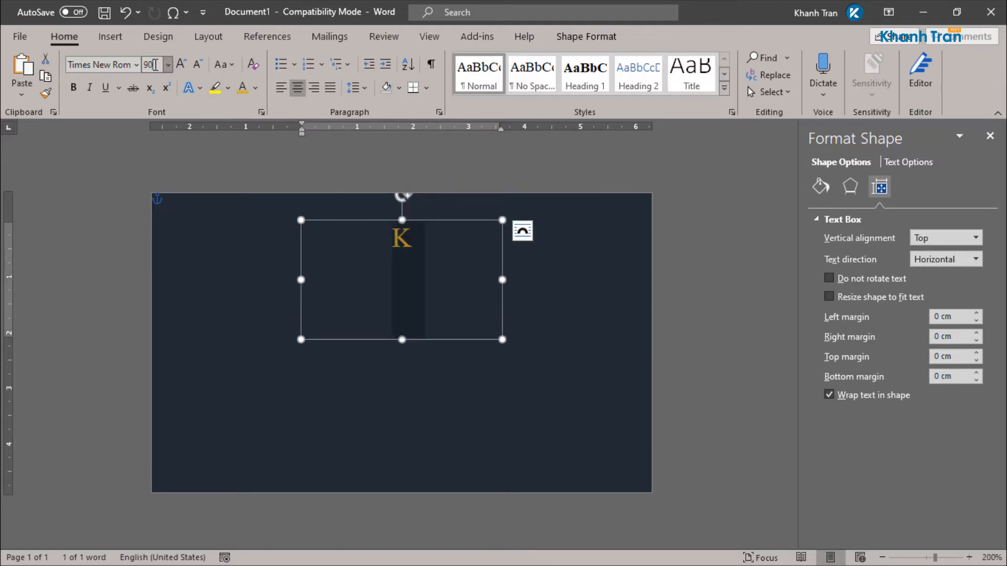
key("Return")
left_click(153, 65)
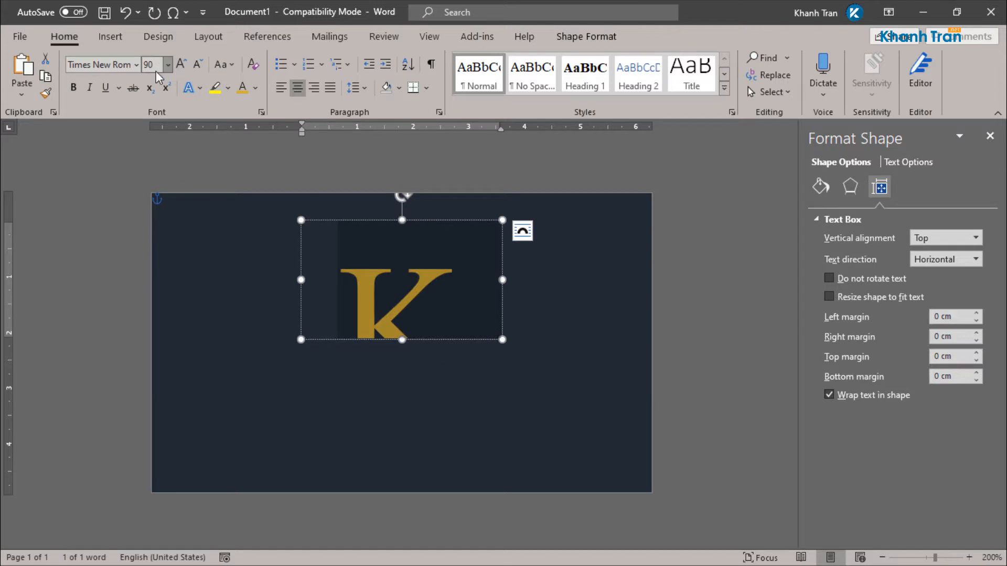
type("60")
key("Return")
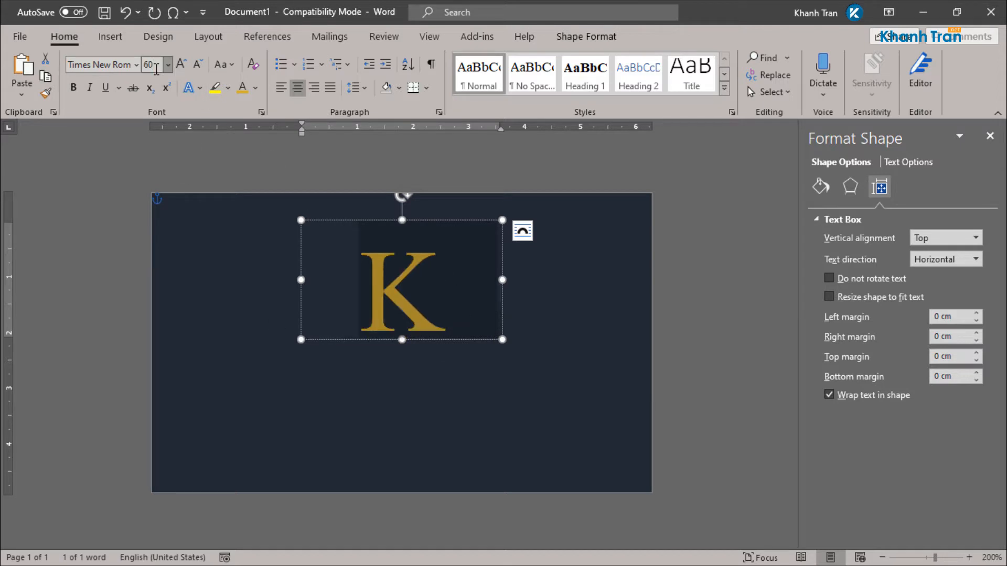
Step: Reposition the K text box toward the upper centre of the card
left_click_drag(417, 343, 423, 361)
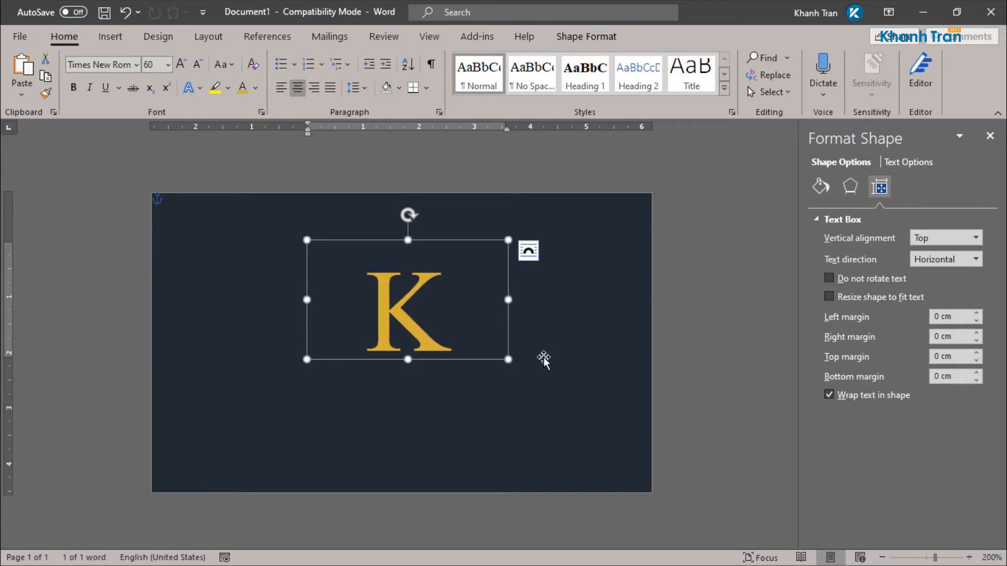
left_click(693, 313)
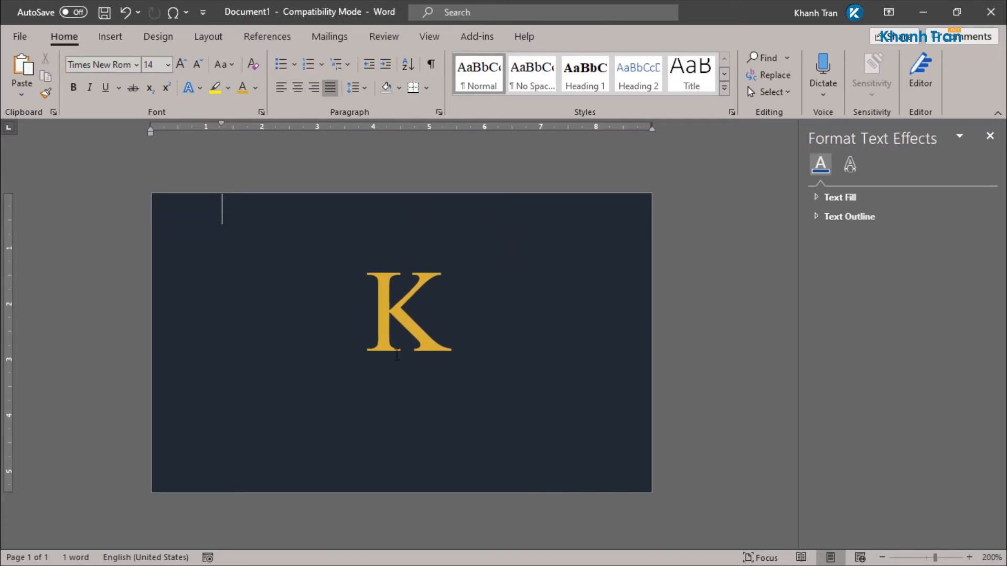
left_click(397, 354)
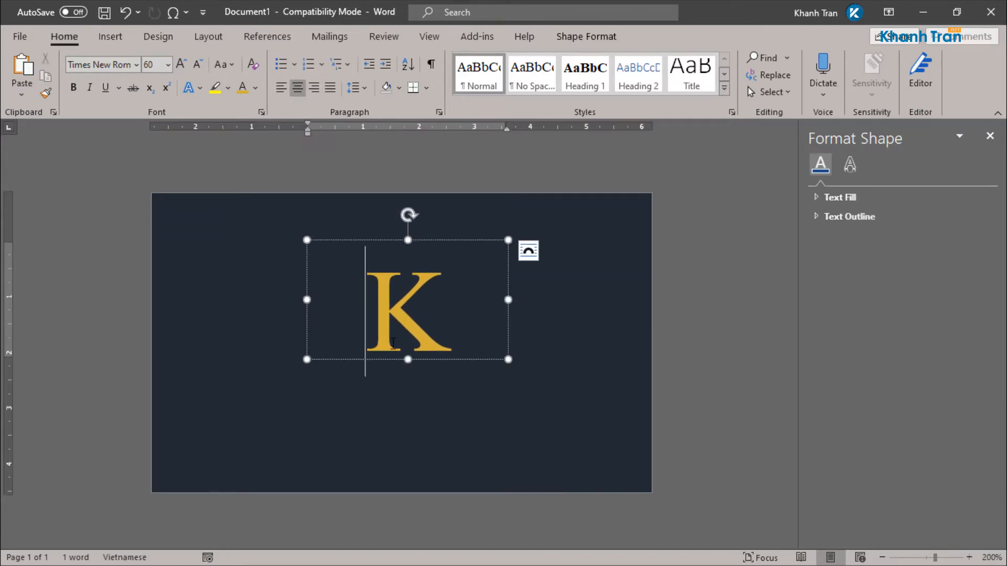
left_click(420, 361)
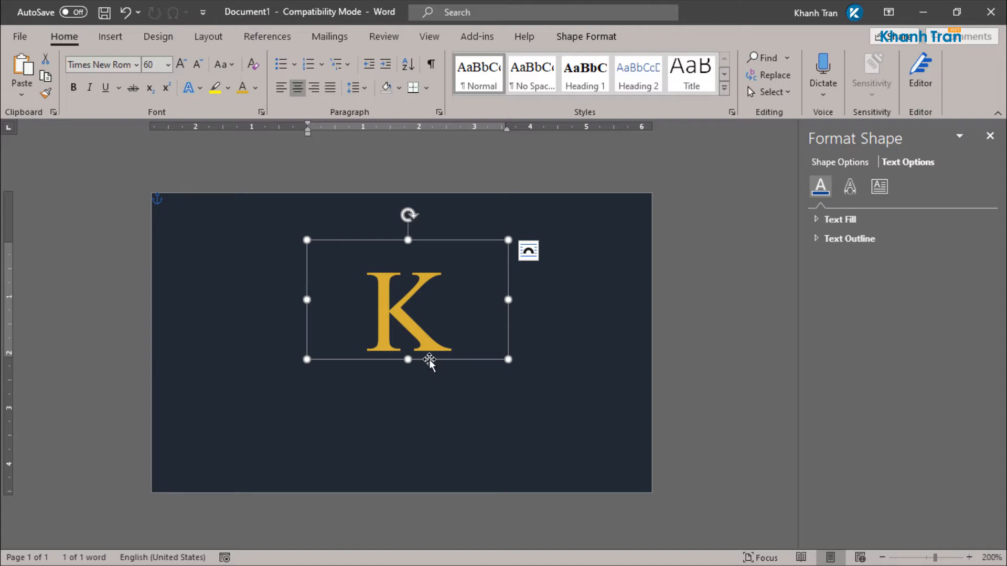
left_click_drag(429, 362, 420, 361)
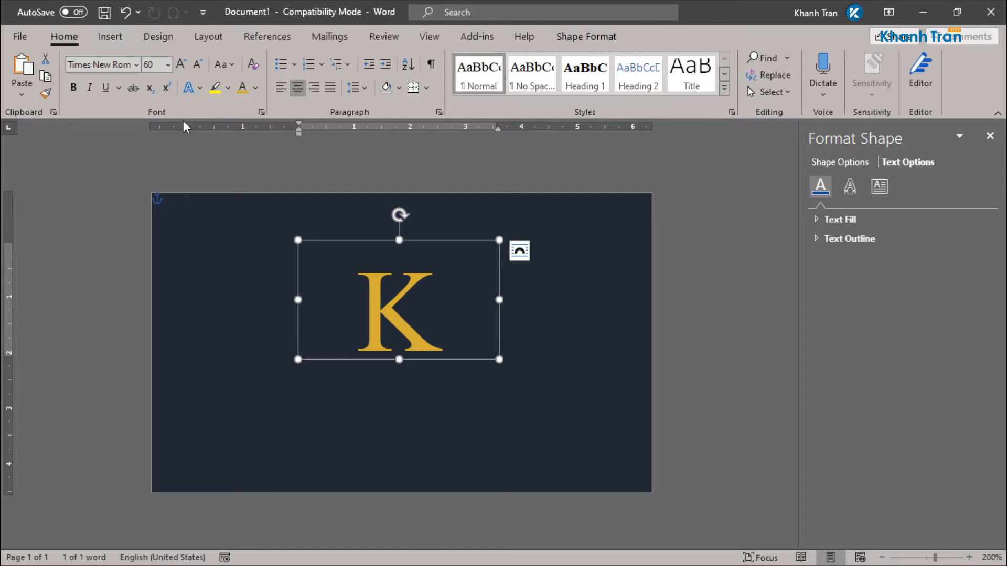
left_click_drag(429, 362, 429, 369)
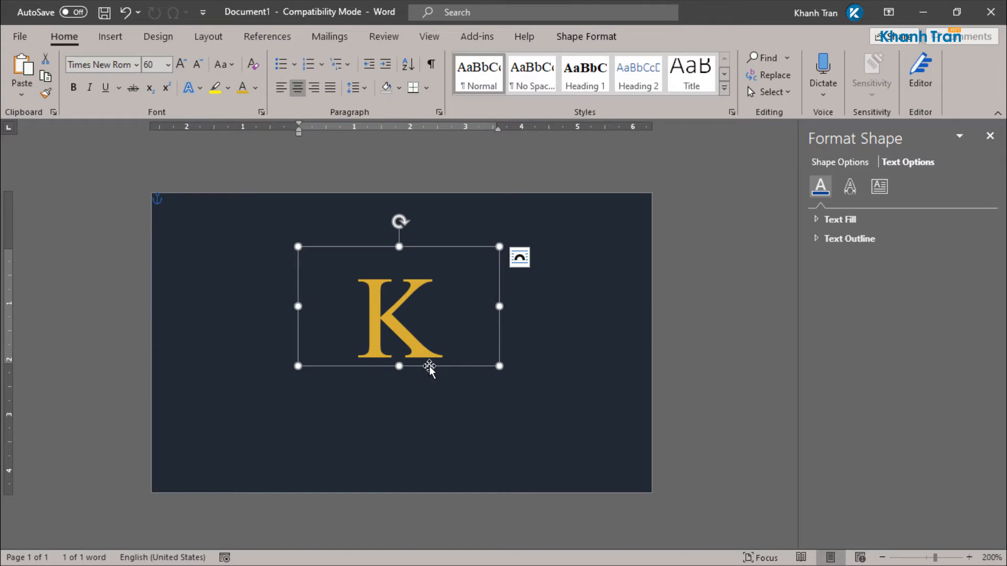
key("ctrl")
Step: Duplicate the K box below the original, widen it and set its text to 16 pt
left_click_drag(429, 369, 426, 451)
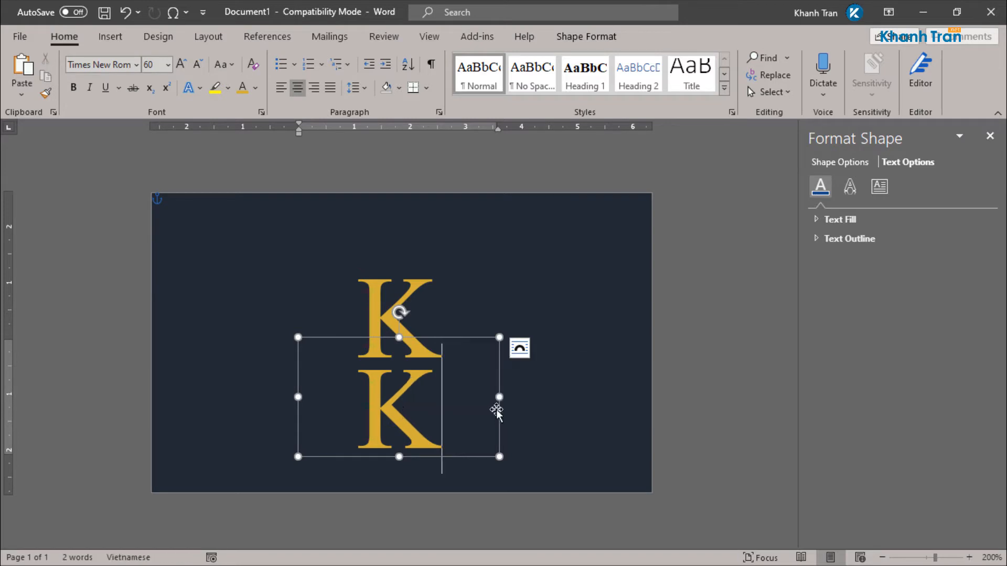
left_click_drag(500, 397, 623, 402)
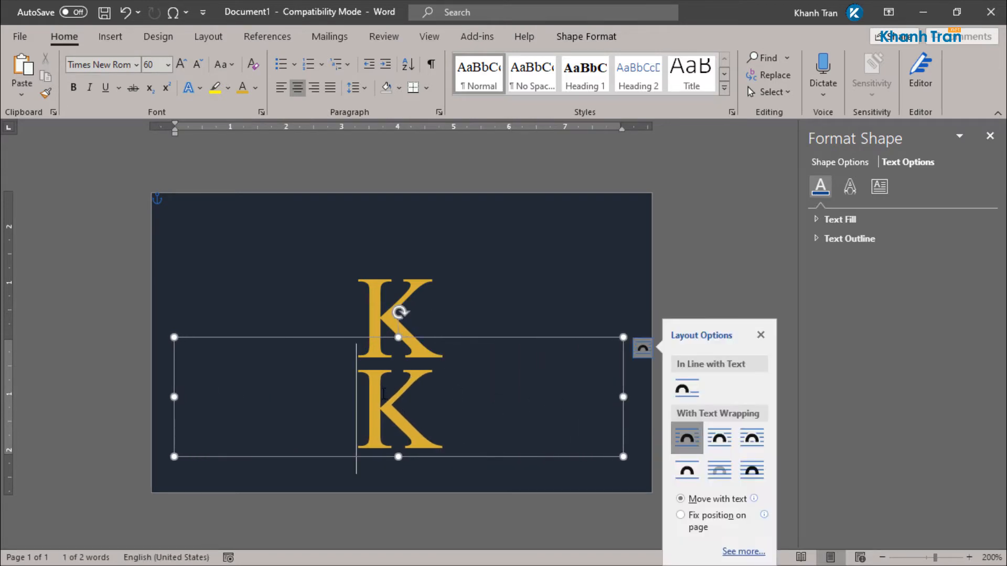
double_click(396, 394)
left_click(168, 64)
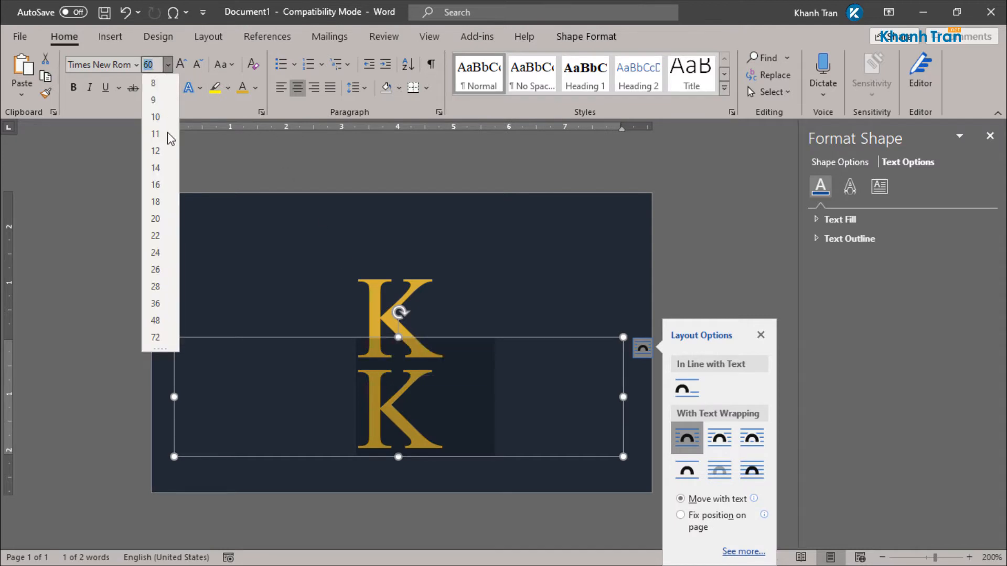
left_click(155, 185)
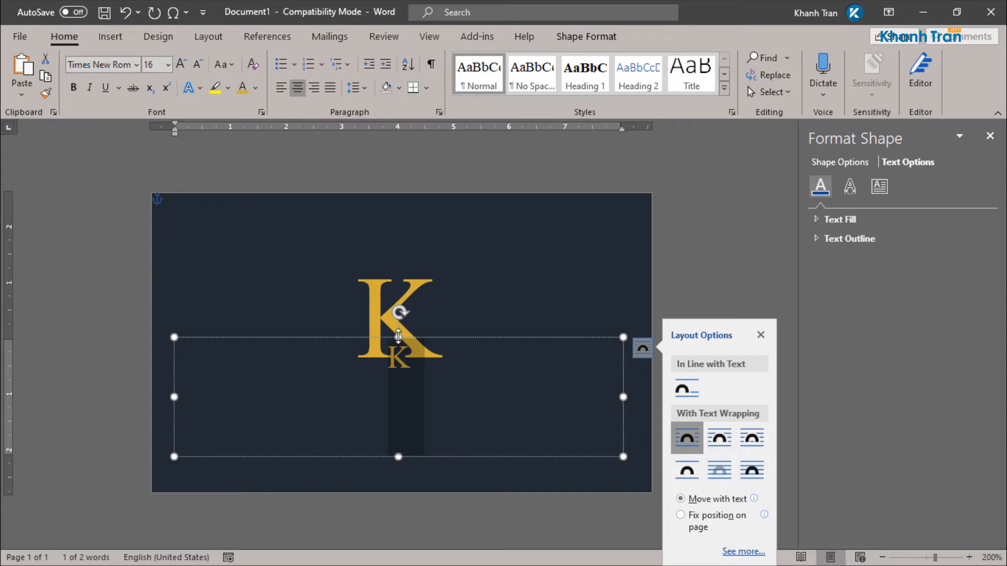
Step: Shorten the copied box and replace its K with the owner's full name in capitals
left_click_drag(399, 338, 399, 366)
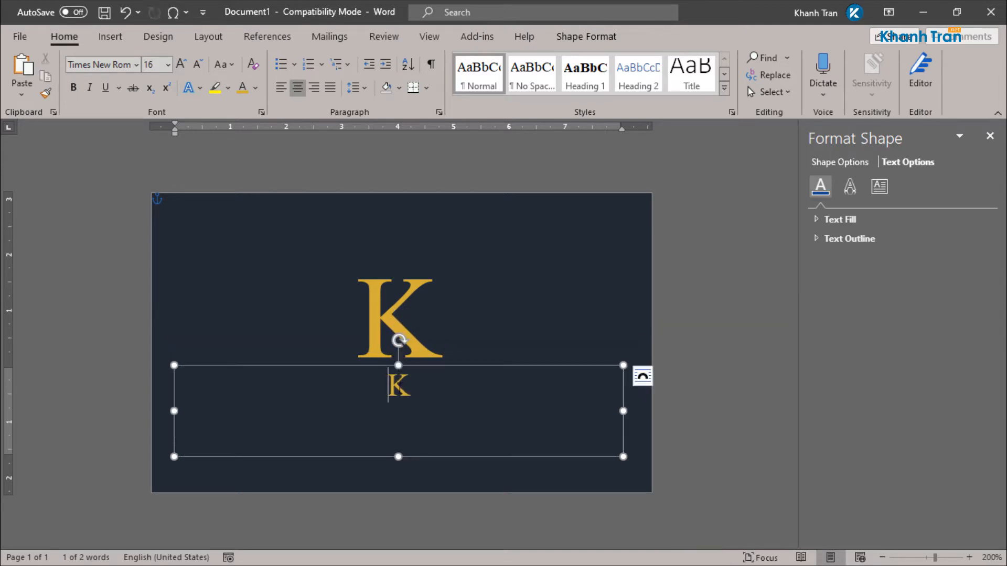
double_click(397, 387)
type("kh")
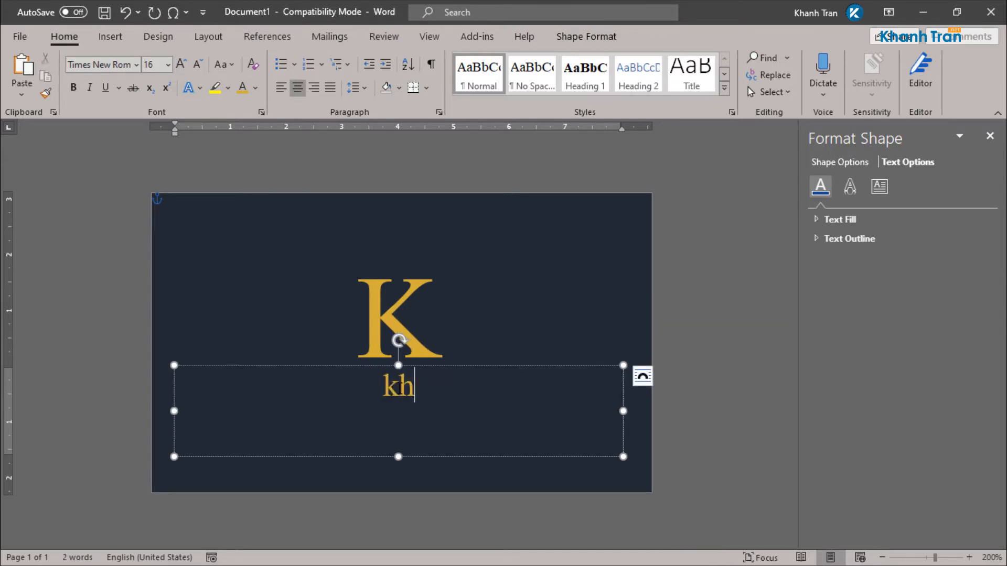
key("BackSpace")
key("BackSpace")
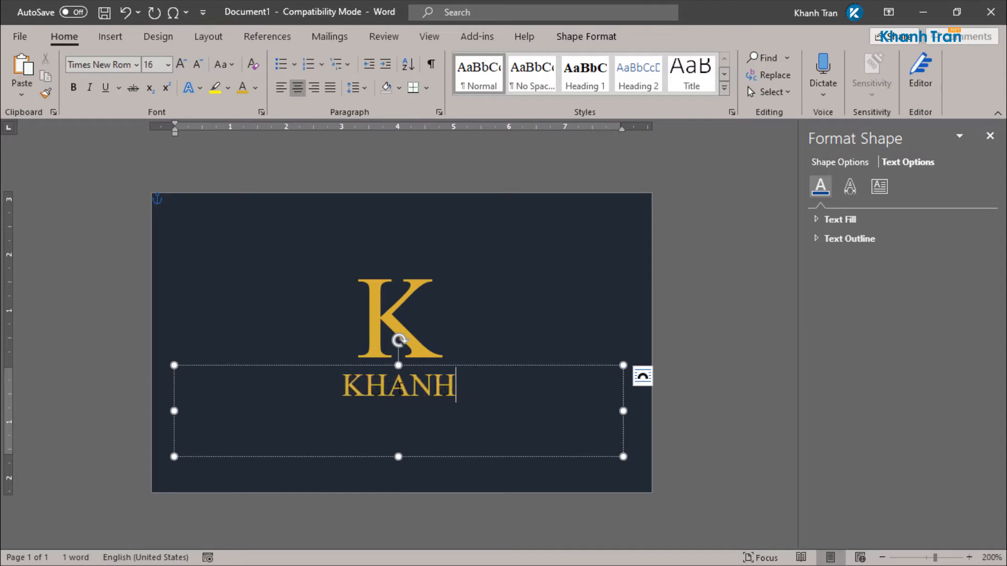
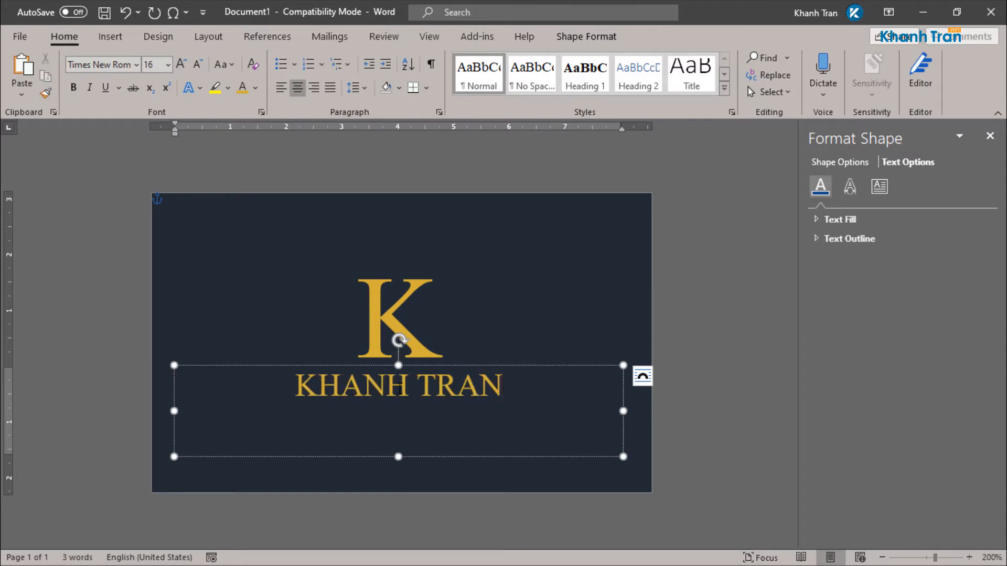
left_click(551, 366)
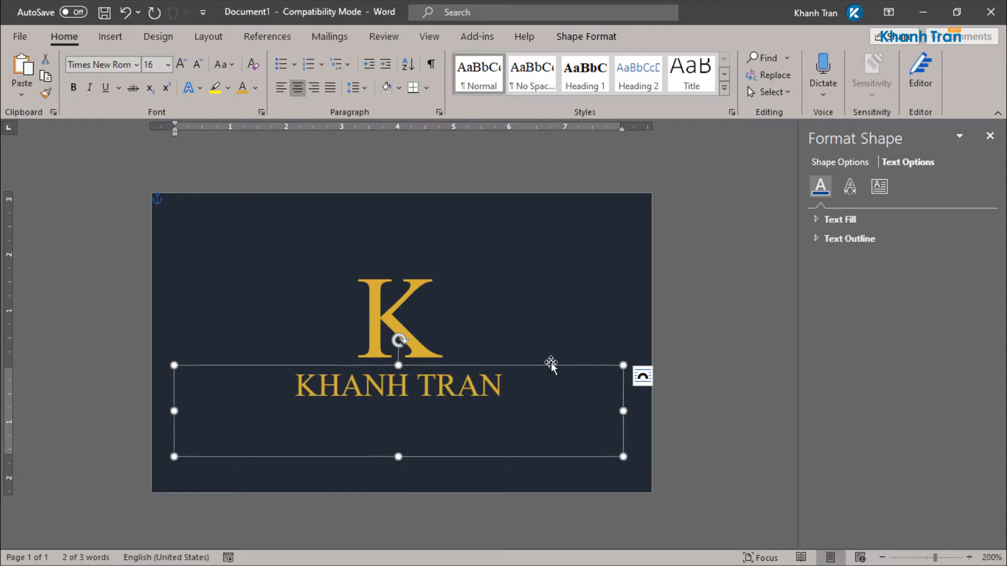
Step: Set both the K logo and the name text boxes to Trajan Pro
left_click(413, 326, "shift")
left_click(122, 66)
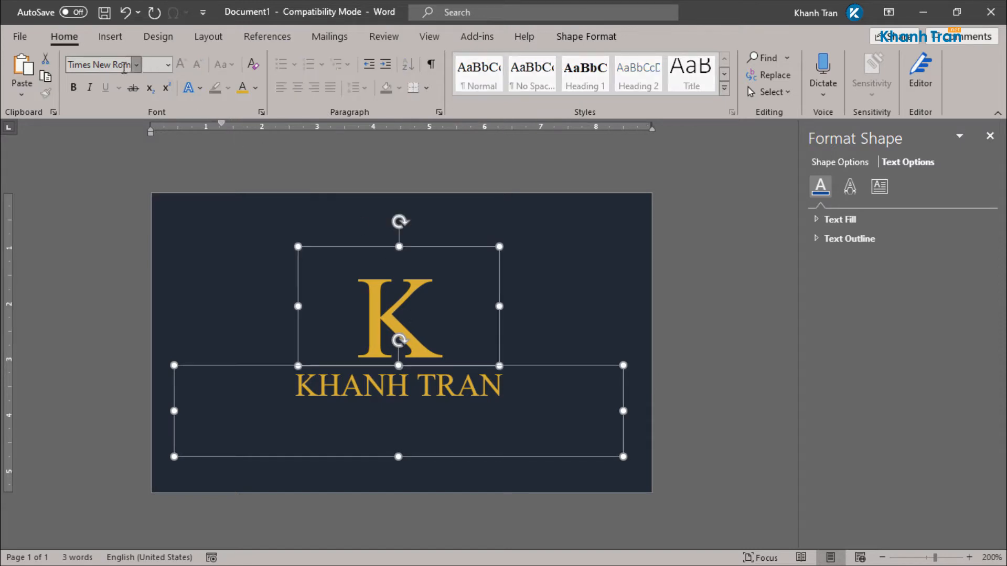
type("TraN")
key("BackSpace")
key("BackSpace")
type("ajan")
key("Return")
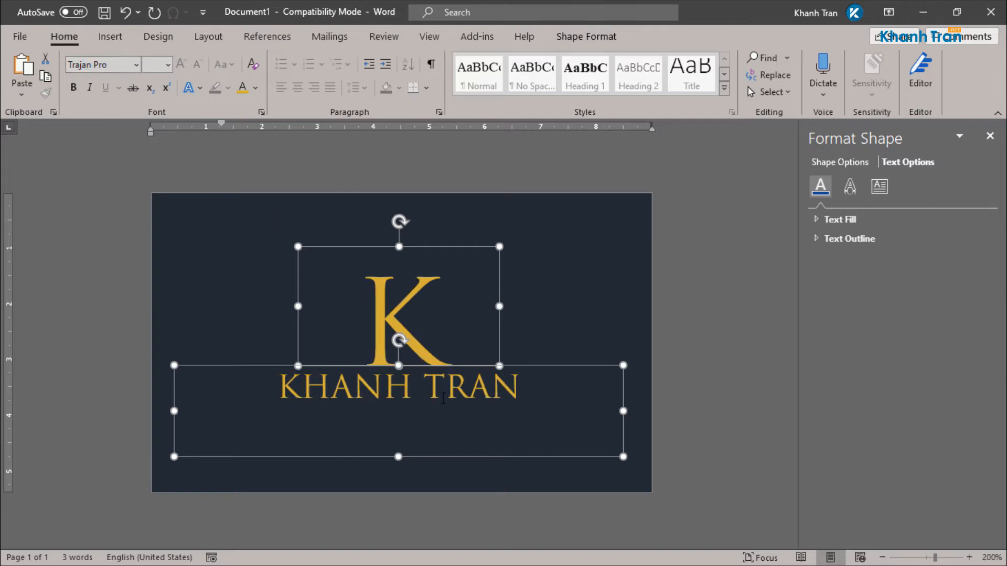
Step: Nudge the K logo slightly higher and reduce the name to 14 pt
left_click(565, 311)
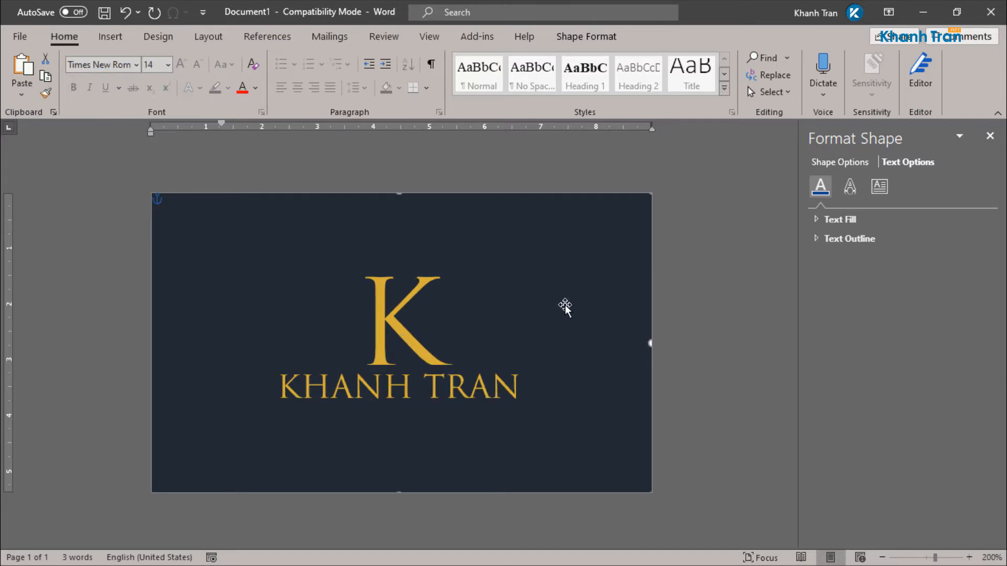
left_click(491, 391)
left_click(424, 291)
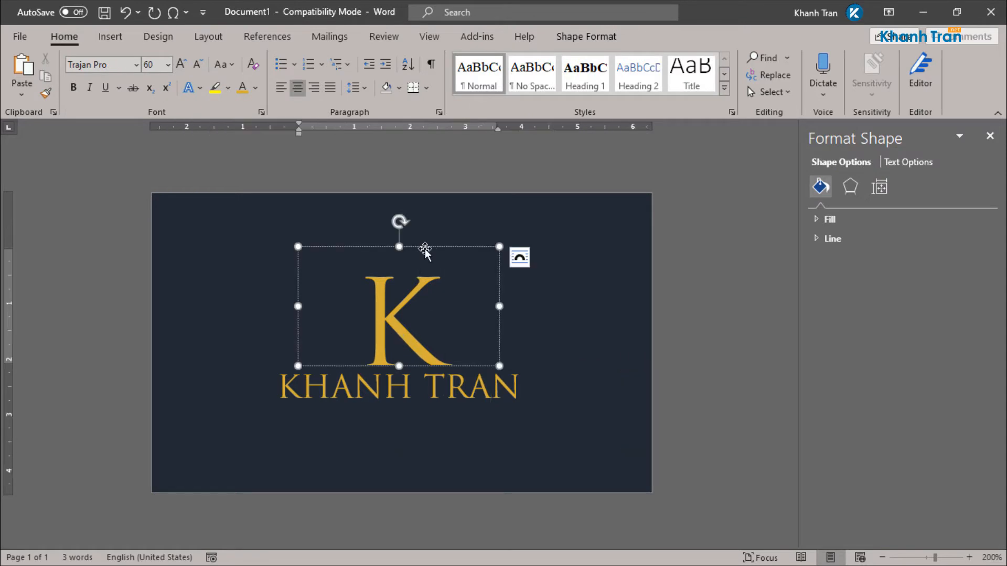
left_click_drag(423, 247, 424, 238)
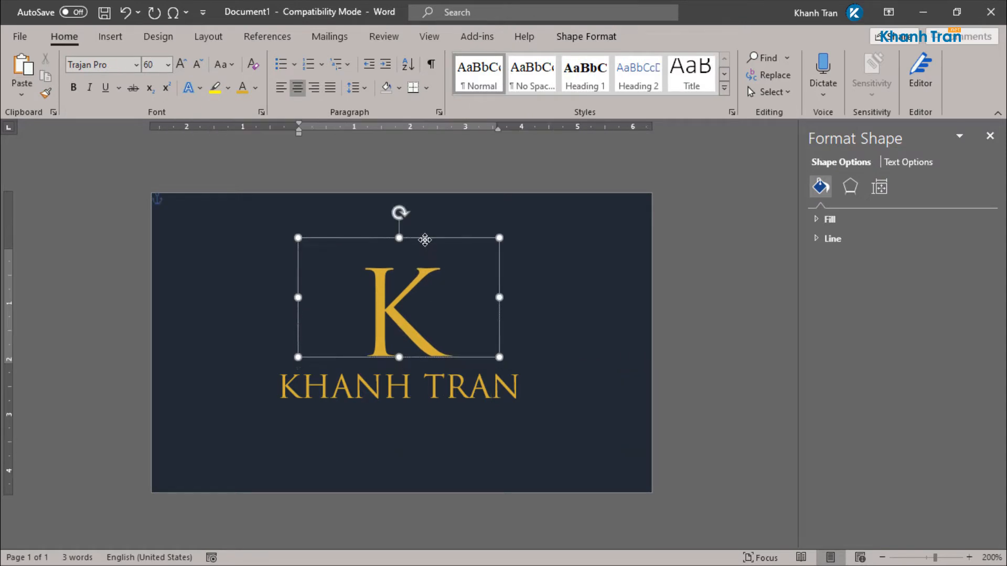
left_click(486, 366)
left_click(168, 64)
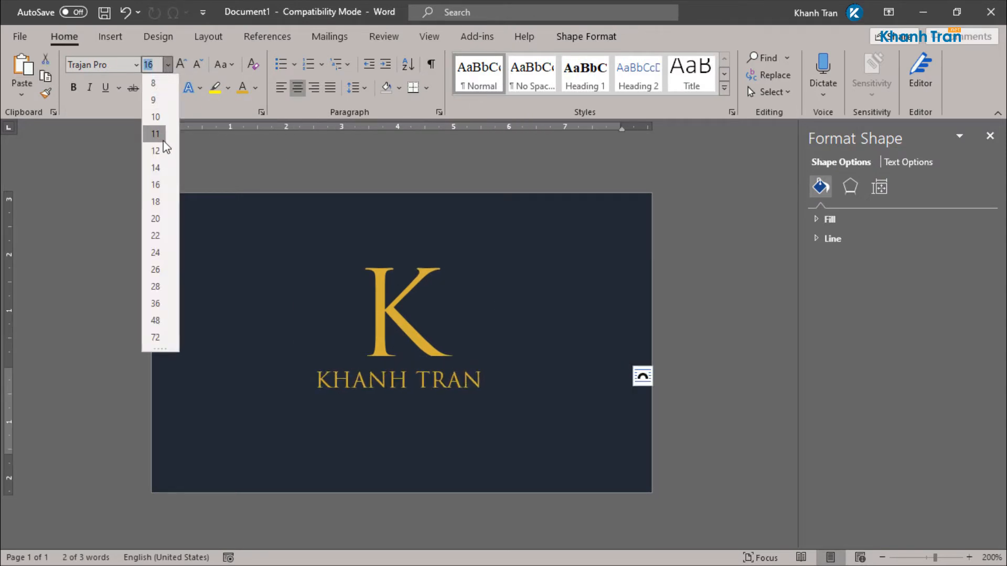
left_click(160, 167)
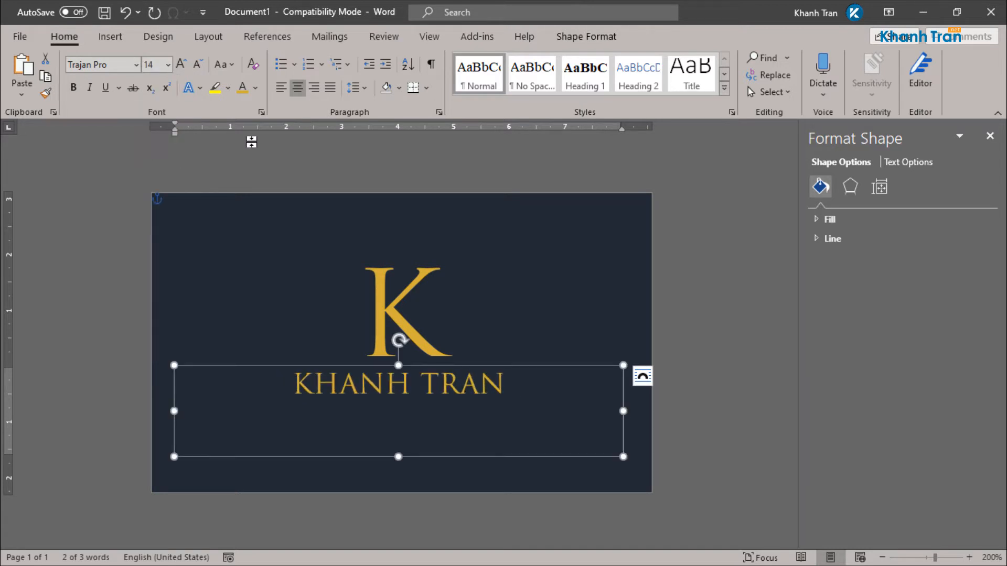
Step: Expand the name's character spacing to about 3,1 pt and make it bold
left_click(261, 113)
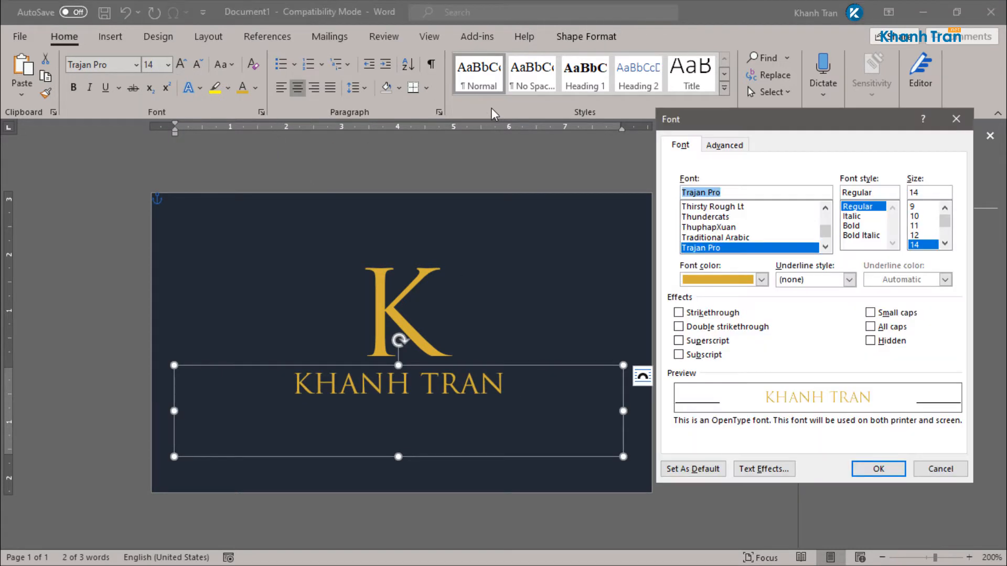
left_click(725, 144)
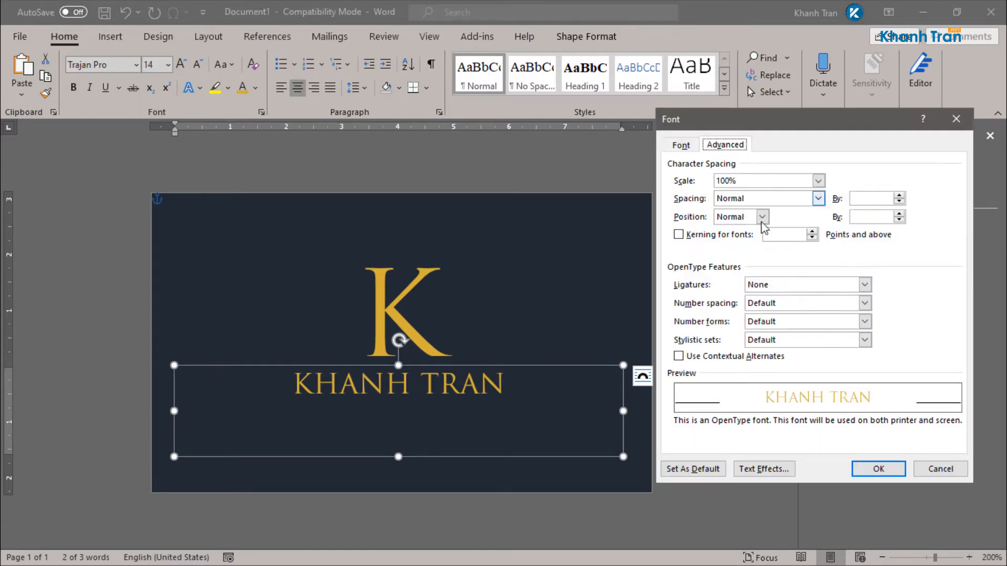
left_click(899, 196)
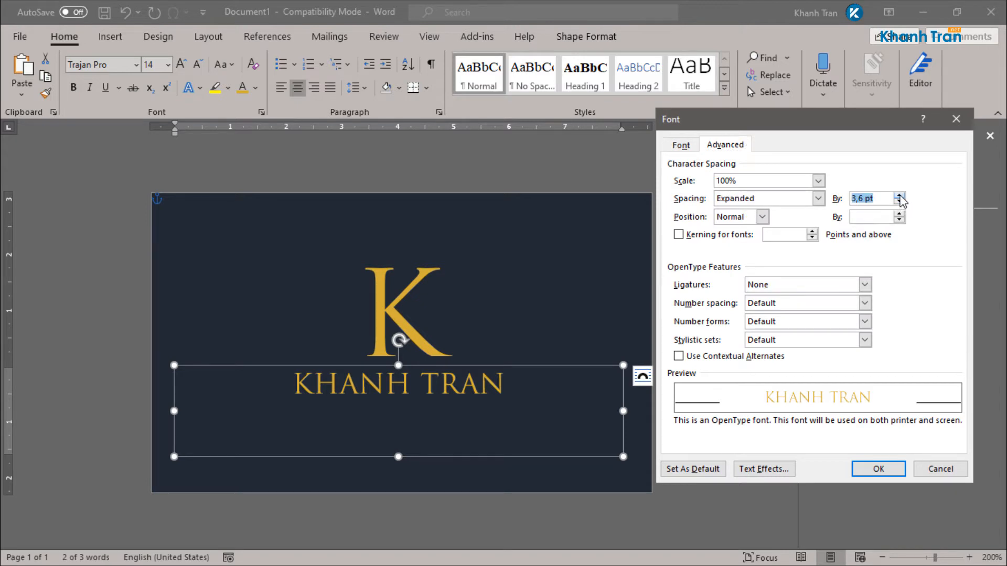
left_click(899, 202)
left_click(899, 202)
left_click(899, 202)
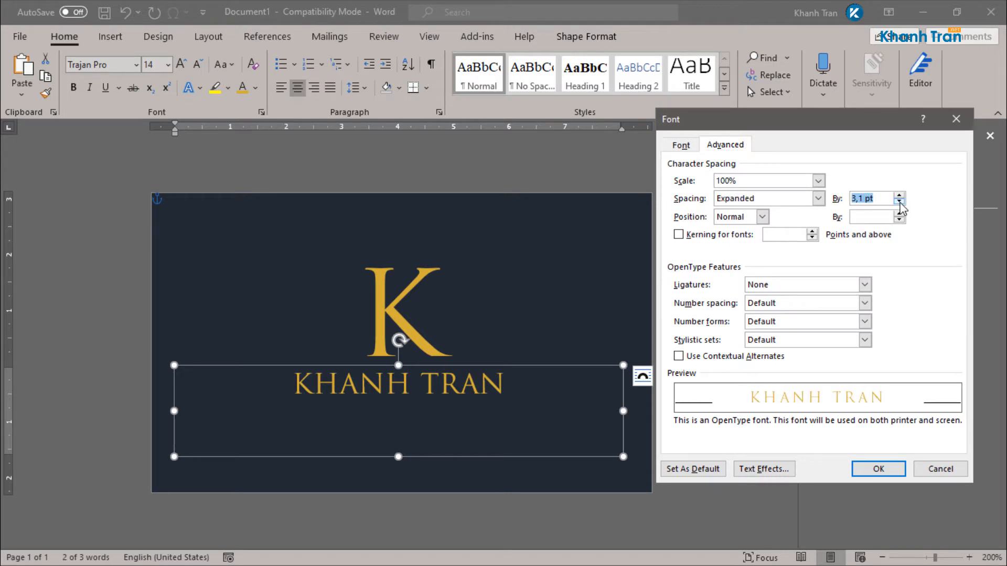
left_click(885, 471)
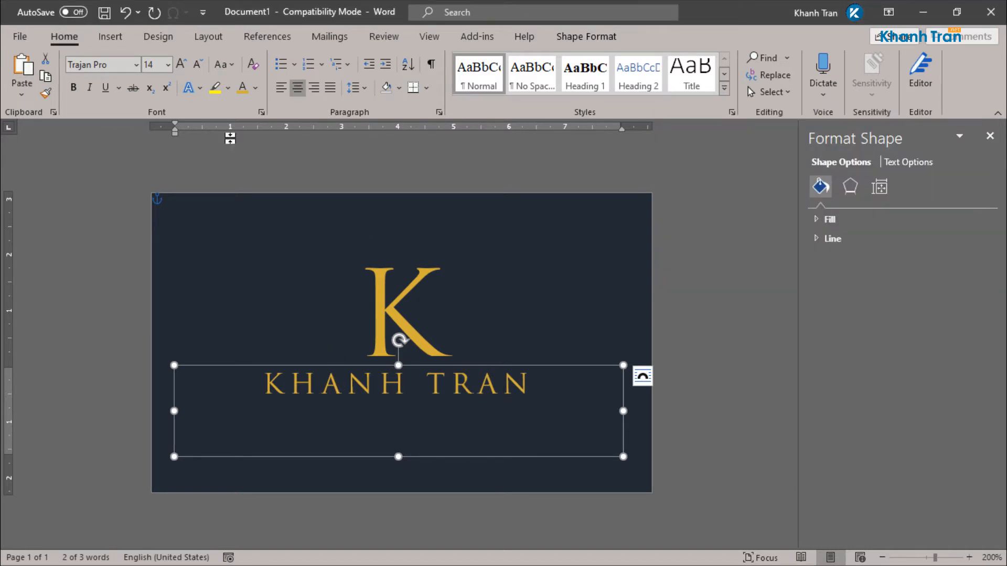
left_click(74, 89)
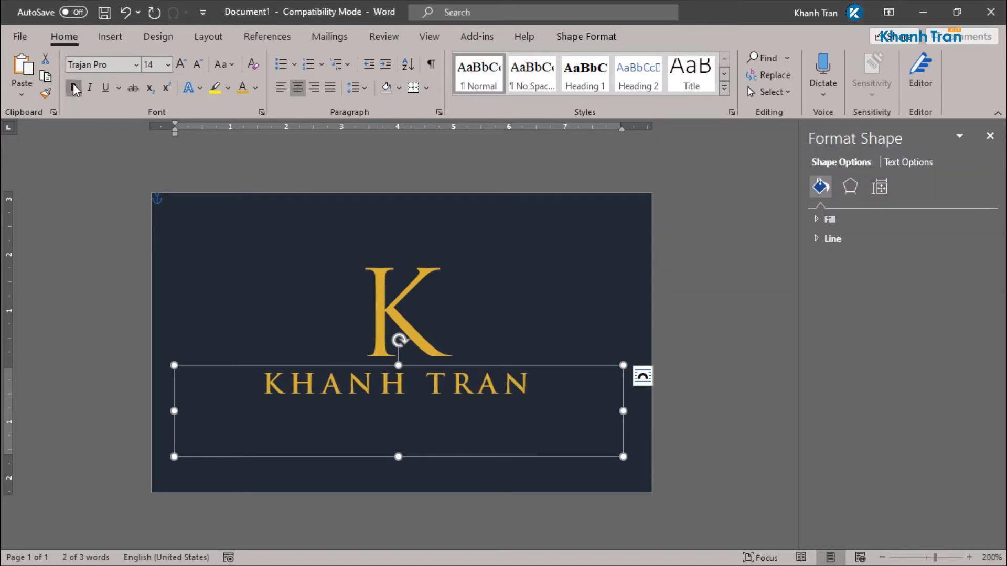
Step: Toggle Bold on and back off for the K logo, leaving it unbolded
left_click(475, 314)
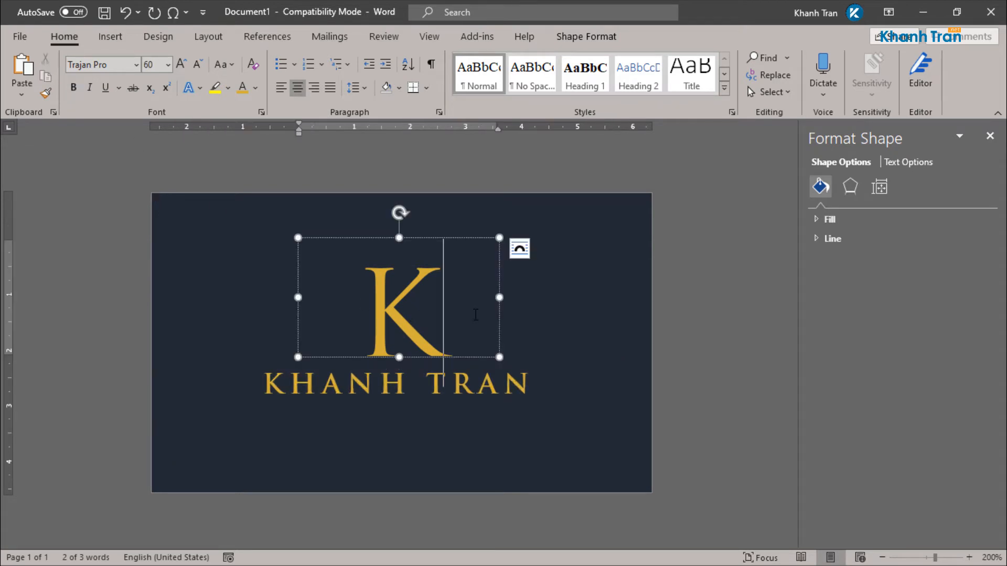
left_click(431, 239)
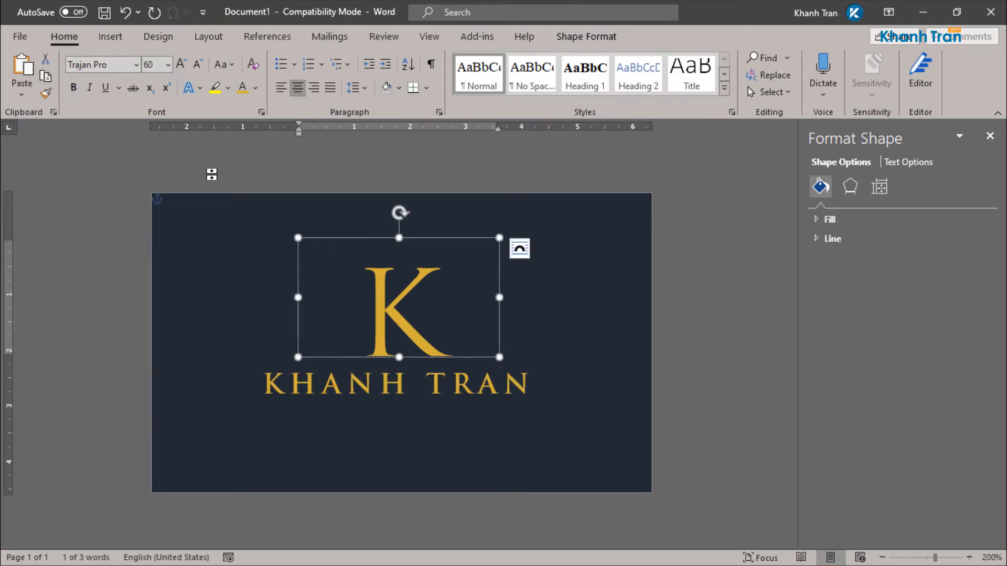
left_click(75, 89)
left_click(74, 89)
Step: Unbold the name and shorten its text box to fit snugly around it
double_click(476, 390)
left_click(451, 366)
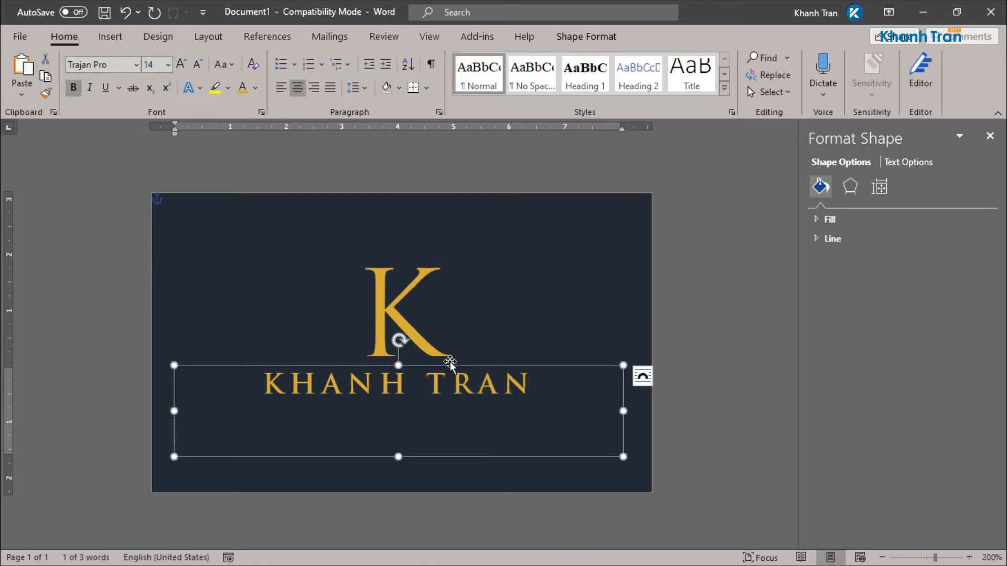
left_click(77, 90)
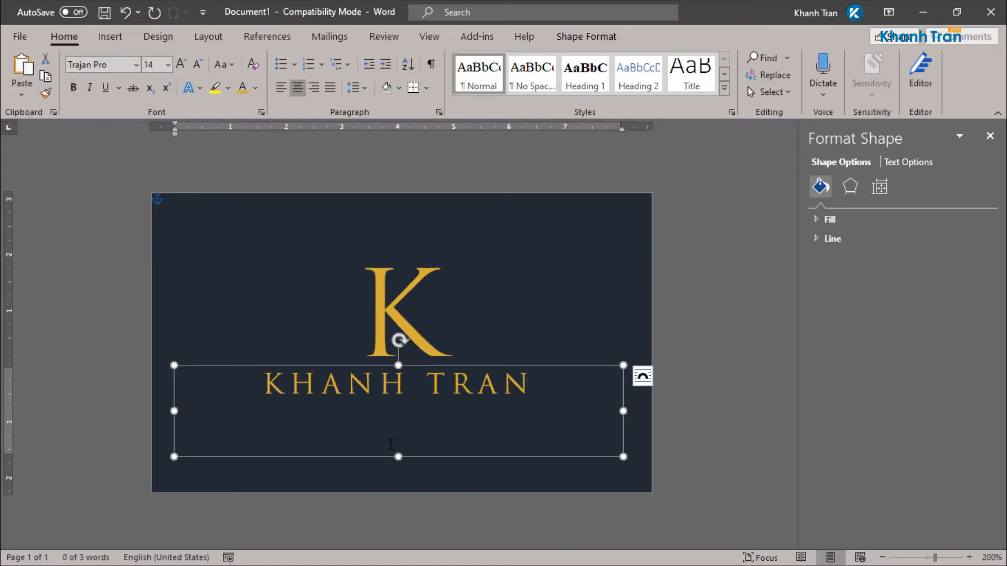
left_click_drag(399, 456, 399, 405)
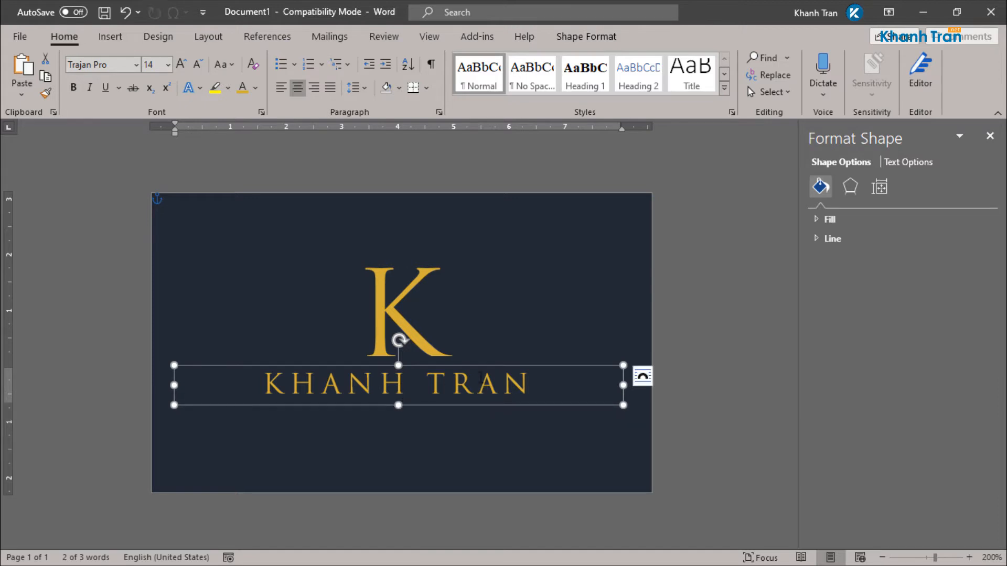
Step: Duplicate the name box just below it and set the copy to 6 pt
left_click_drag(492, 373, 491, 403)
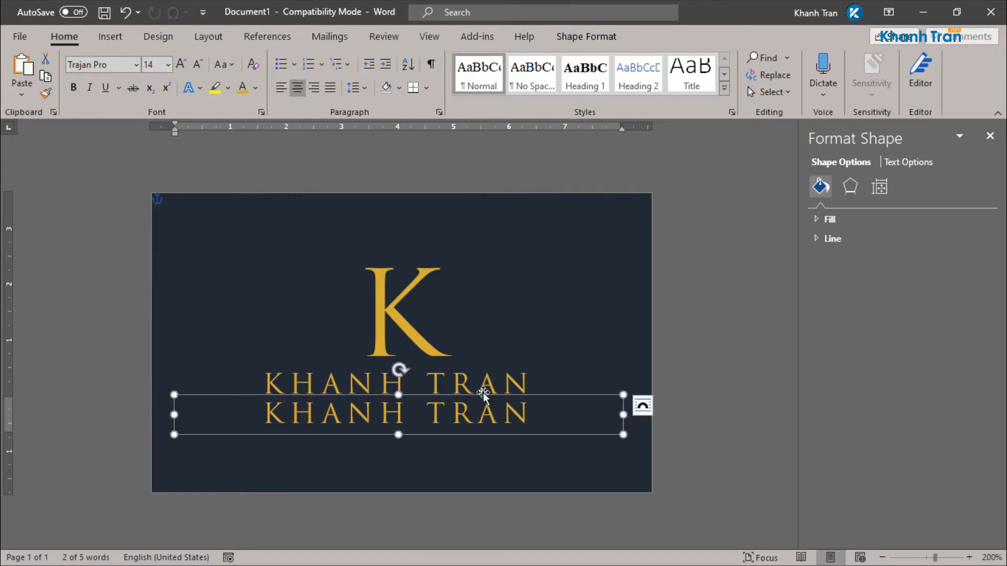
left_click(167, 65)
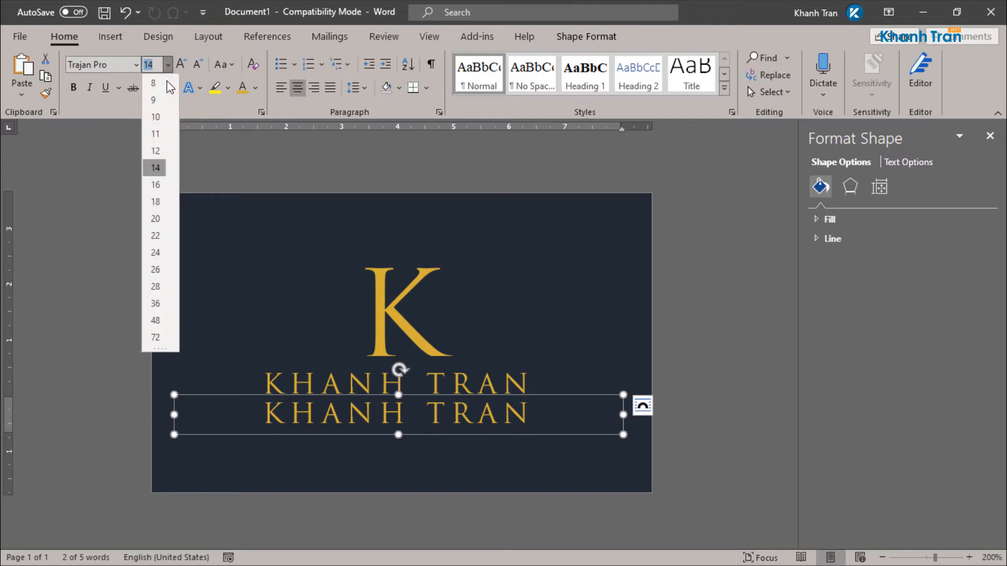
left_click(156, 83)
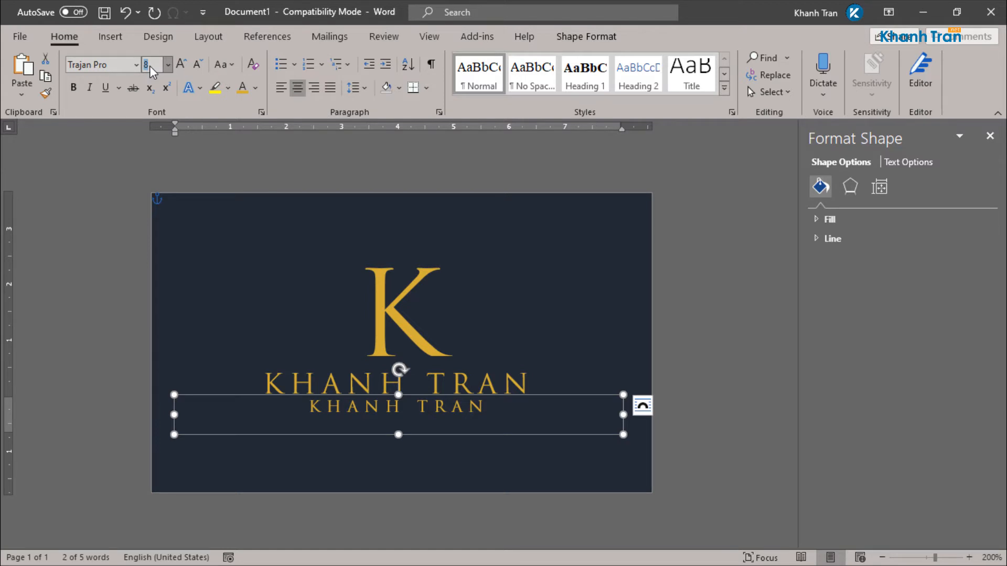
type("6")
key("Return")
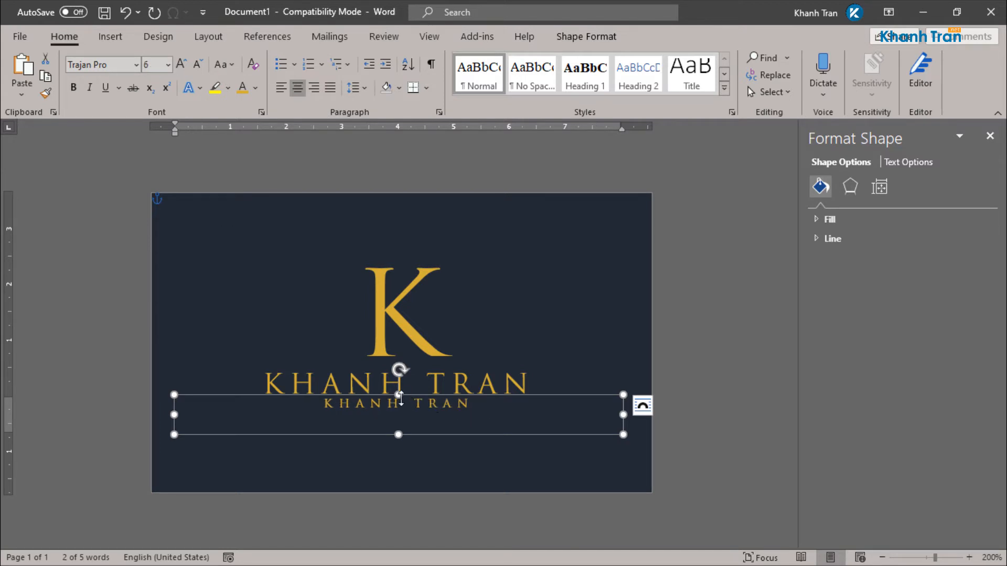
Step: Move the small copy under the name and retype its text as BORN TO DESIGN
left_click_drag(399, 394, 399, 403)
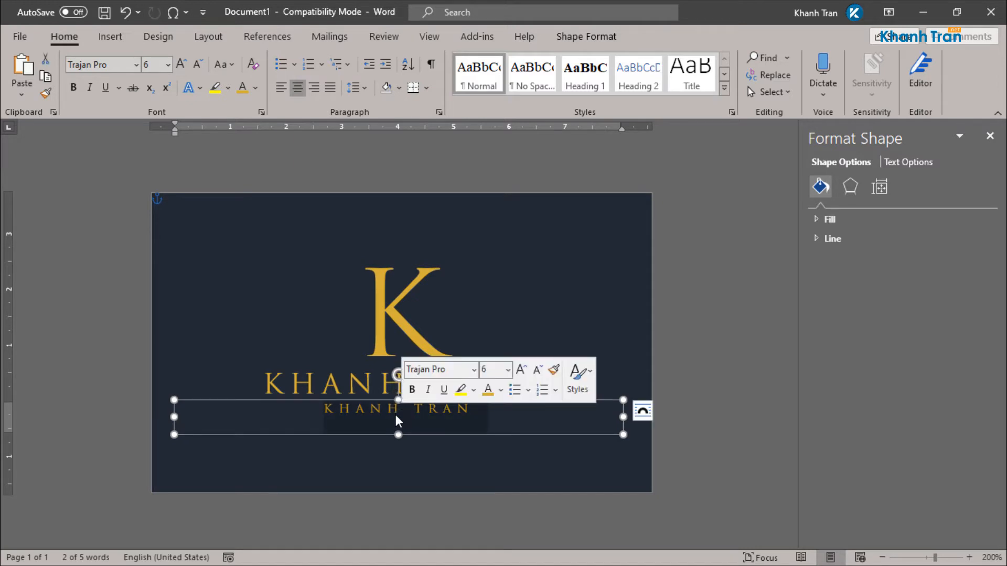
type("BORN ")
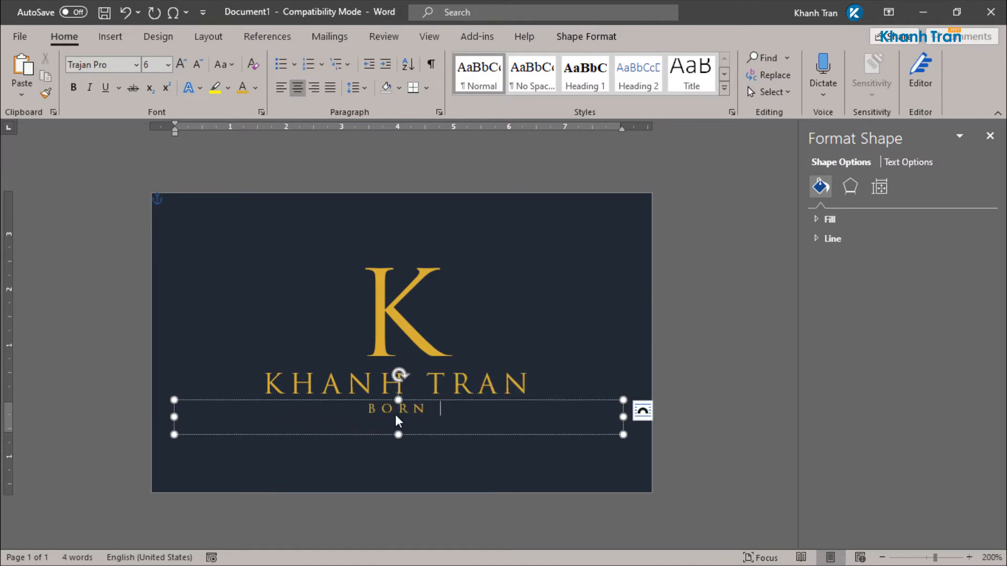
type("TO DESIGN")
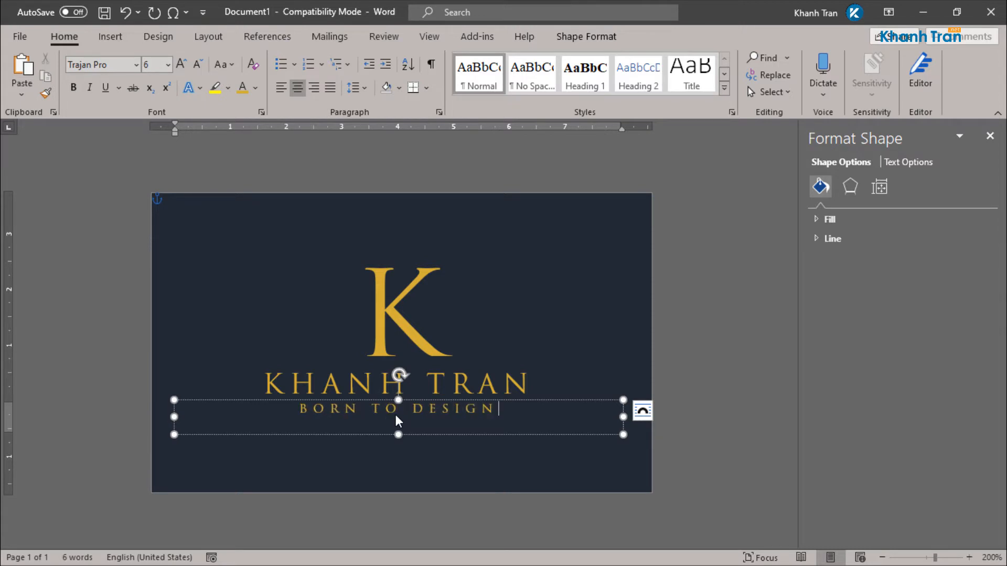
left_click(454, 330)
left_click(591, 464)
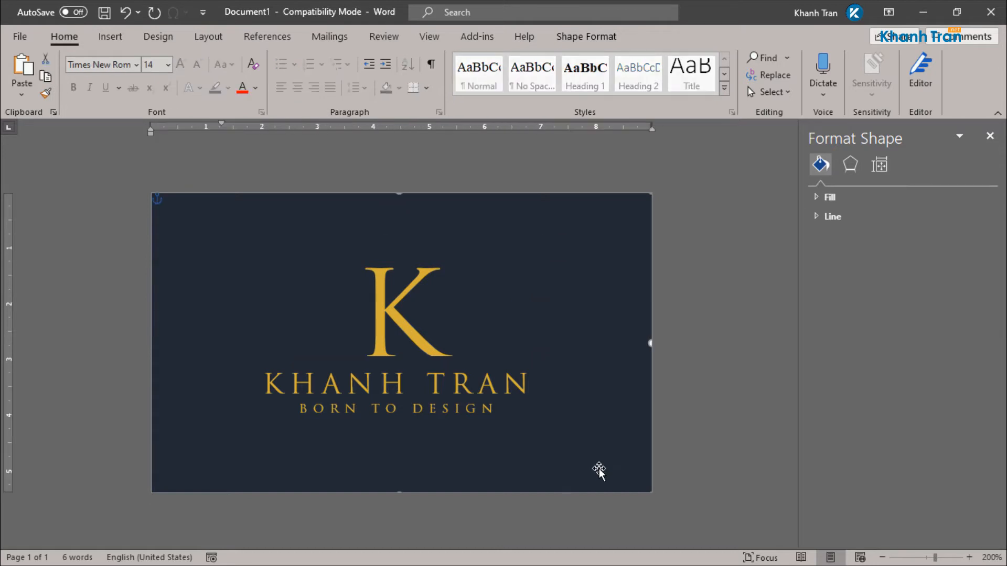
Step: Nudge the K logo box slightly higher, then select the name and tagline boxes together
scroll(656, 451, "up", 2)
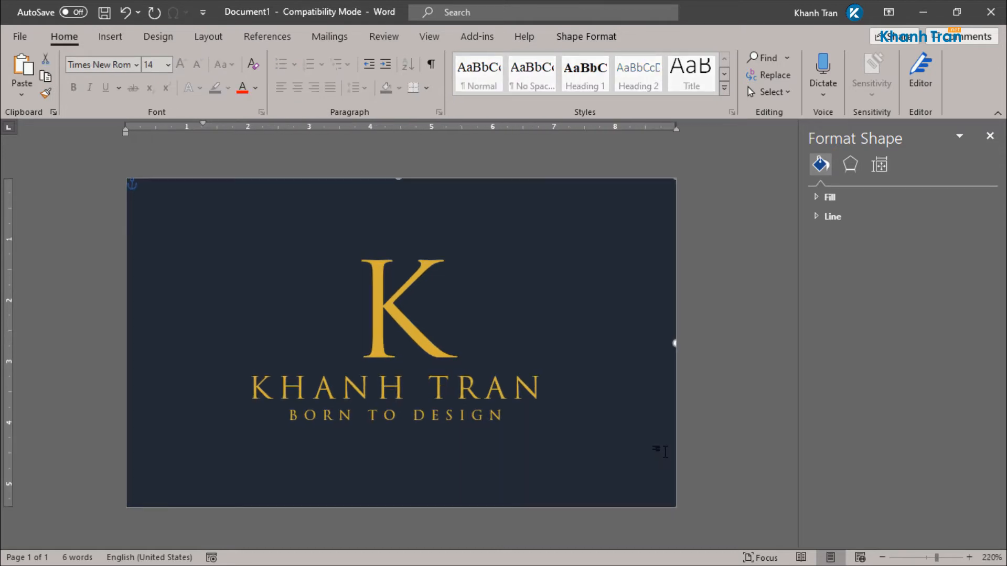
left_click(417, 259)
left_click_drag(427, 227, 426, 225)
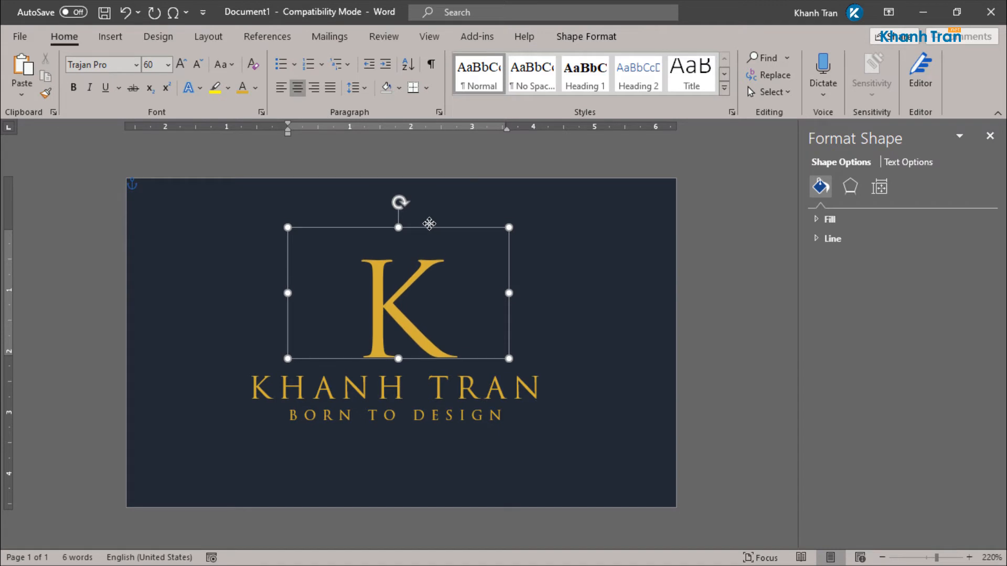
left_click(457, 409)
left_click(458, 420)
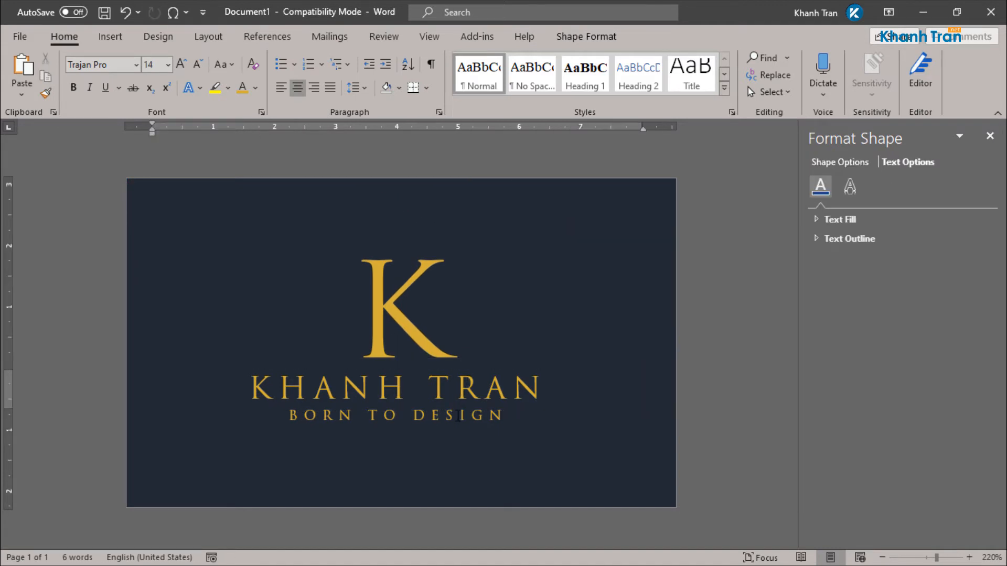
left_click(472, 388, "shift")
Step: Align the K logo, name and tagline boxes to each other's centres, then deselect
left_click(420, 319, "shift")
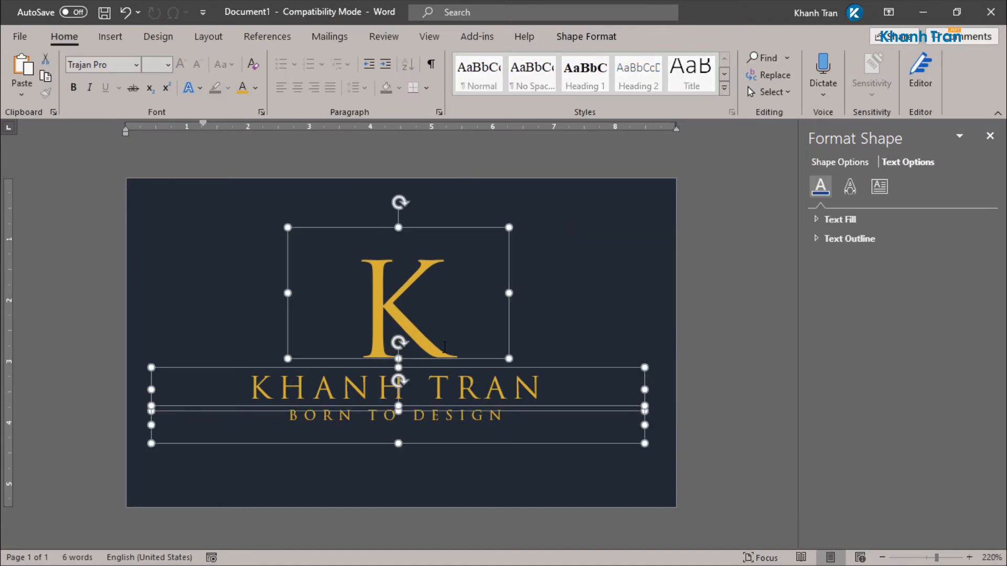
left_click(604, 38)
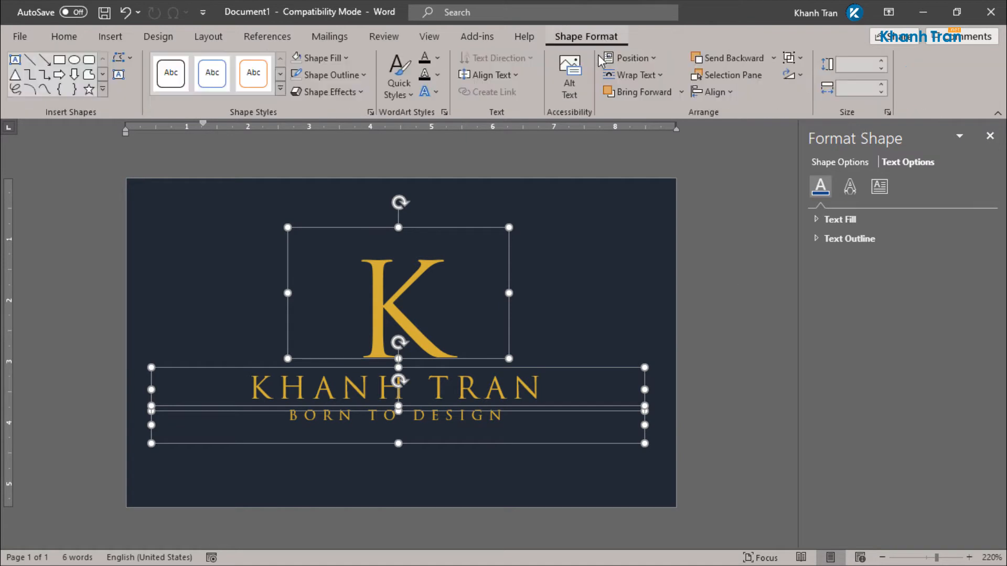
left_click(726, 94)
left_click(726, 130)
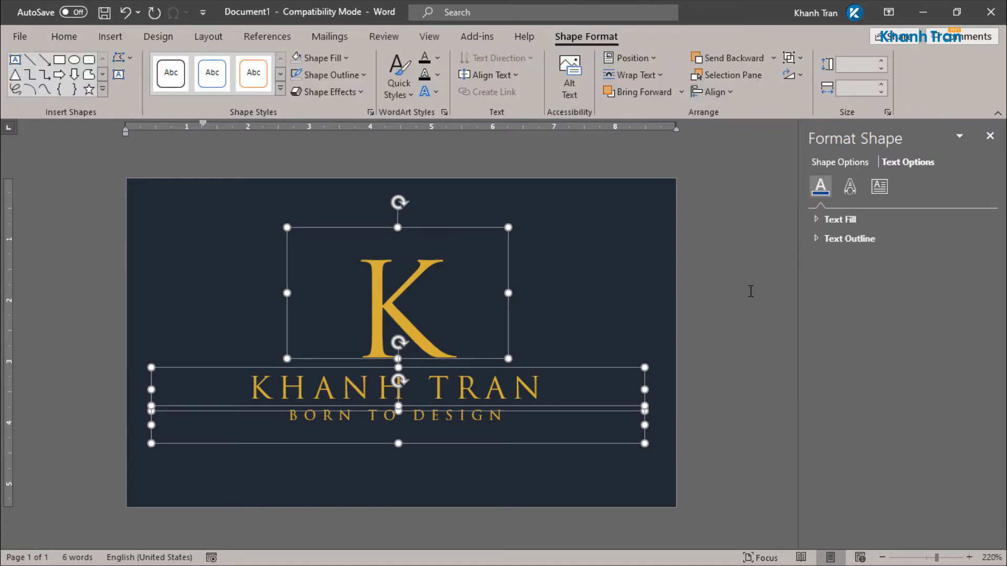
left_click(758, 315)
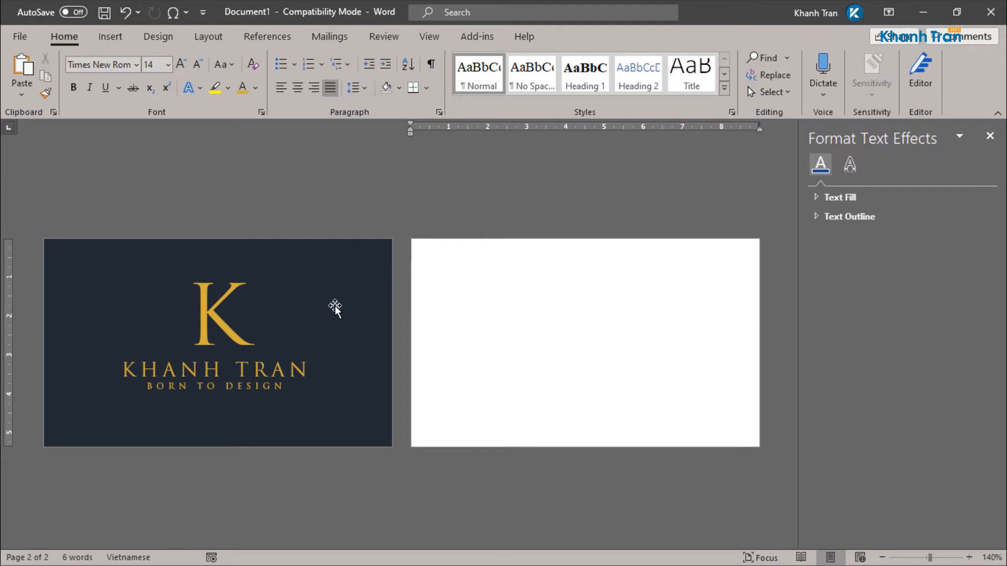
Step: Copy the navy background rectangle from page one onto the blank second page
scroll(349, 319, "up", 6)
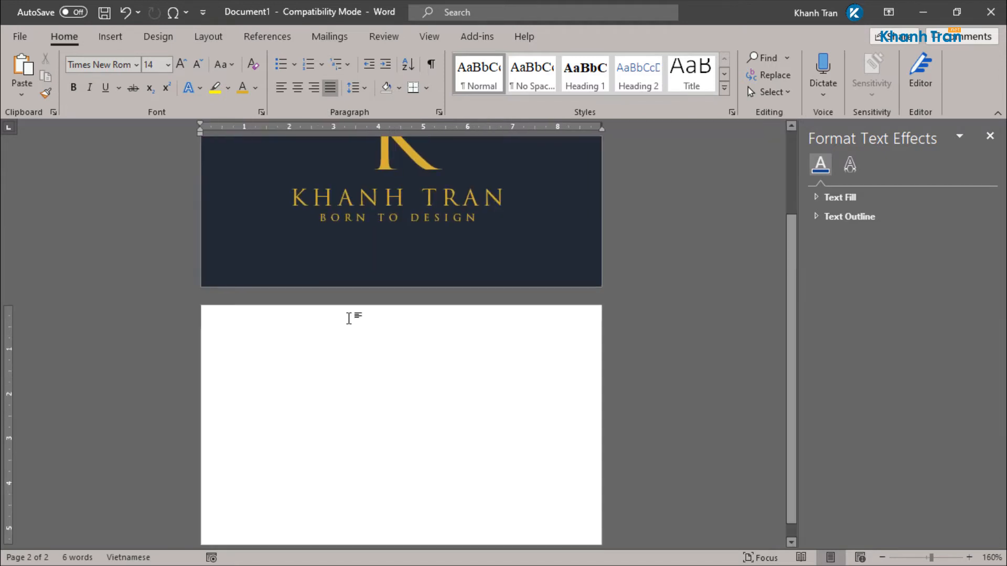
scroll(348, 318, "up", 3)
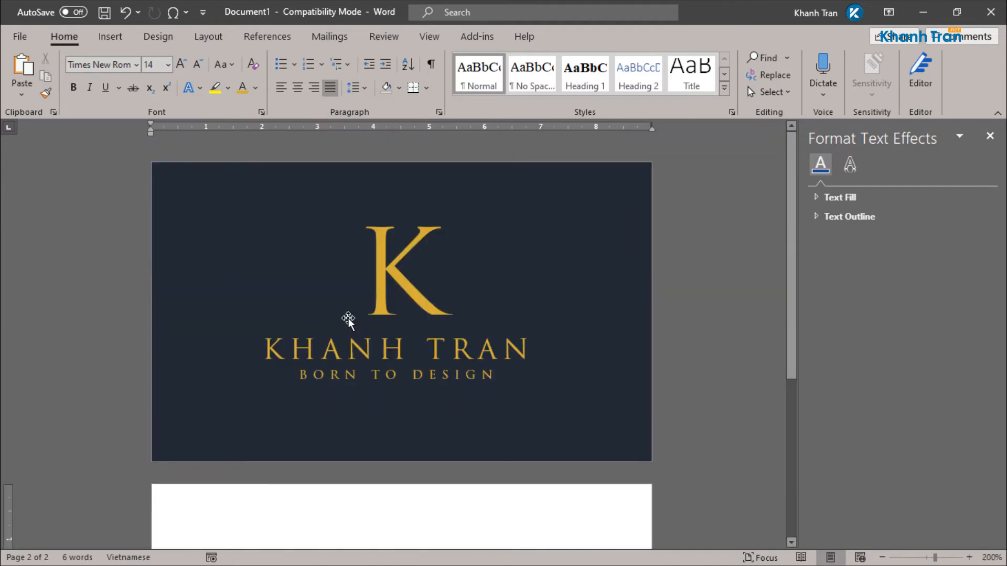
scroll(349, 319, "down", 4)
left_click(386, 217)
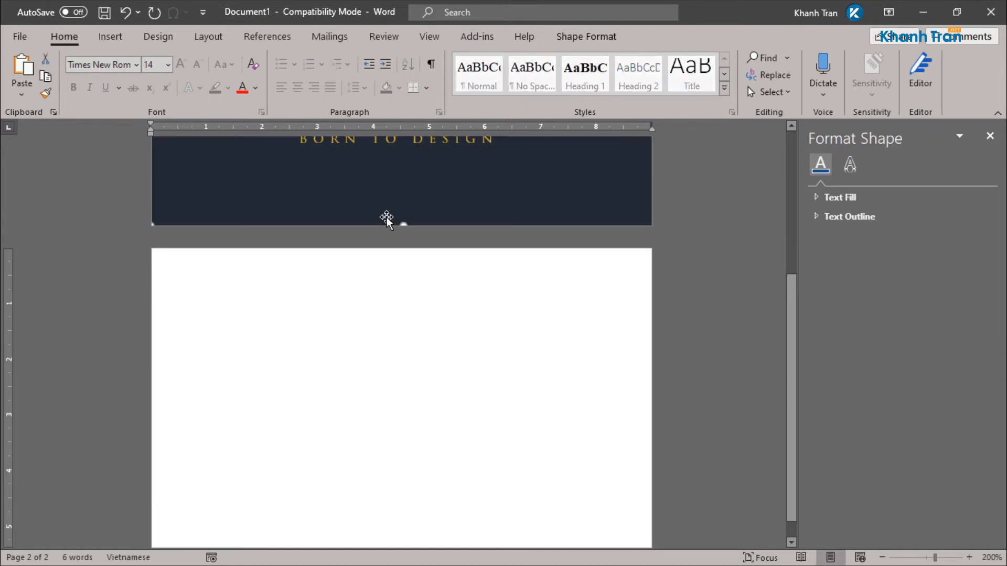
scroll(386, 246, "down", 6)
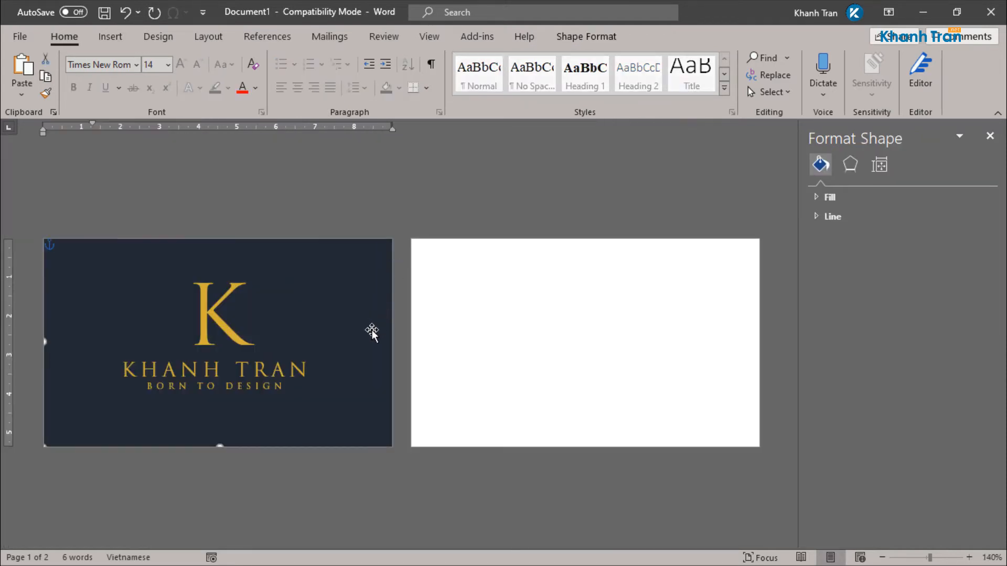
left_click_drag(367, 346, 723, 344)
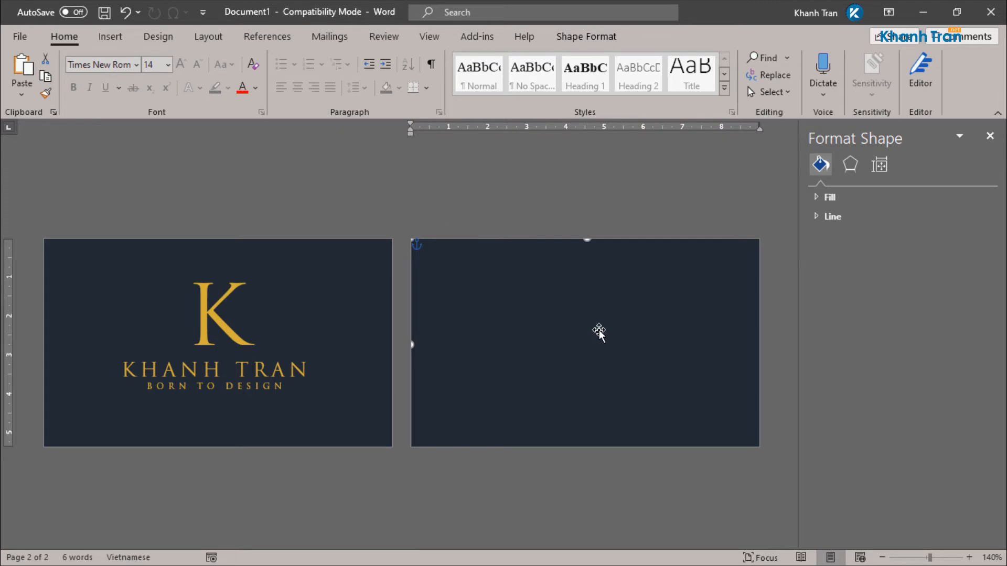
scroll(606, 344, "up", 2)
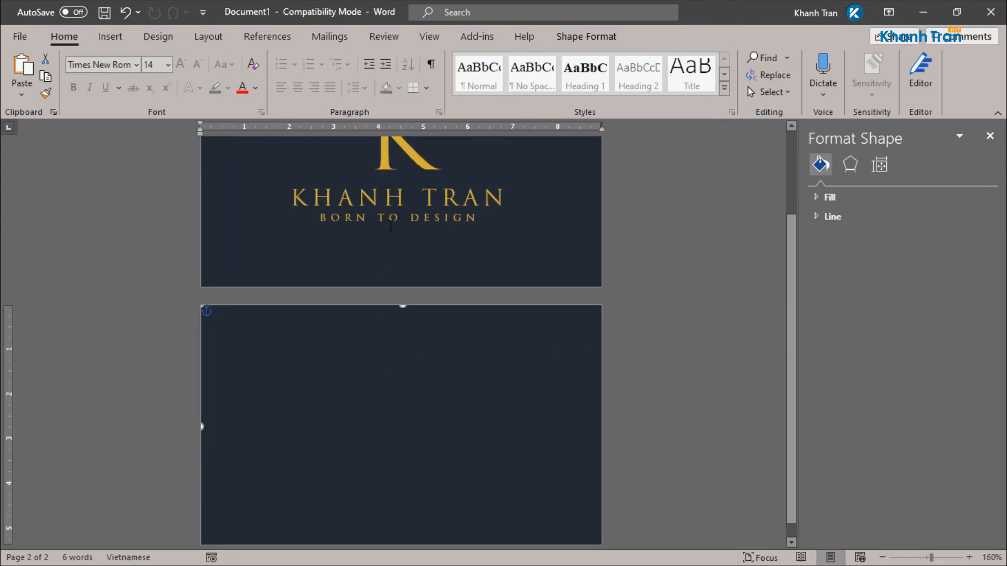
Step: Copy the BORN TO DESIGN tagline box onto the back card, undoing an accidental nudge
left_click(424, 212)
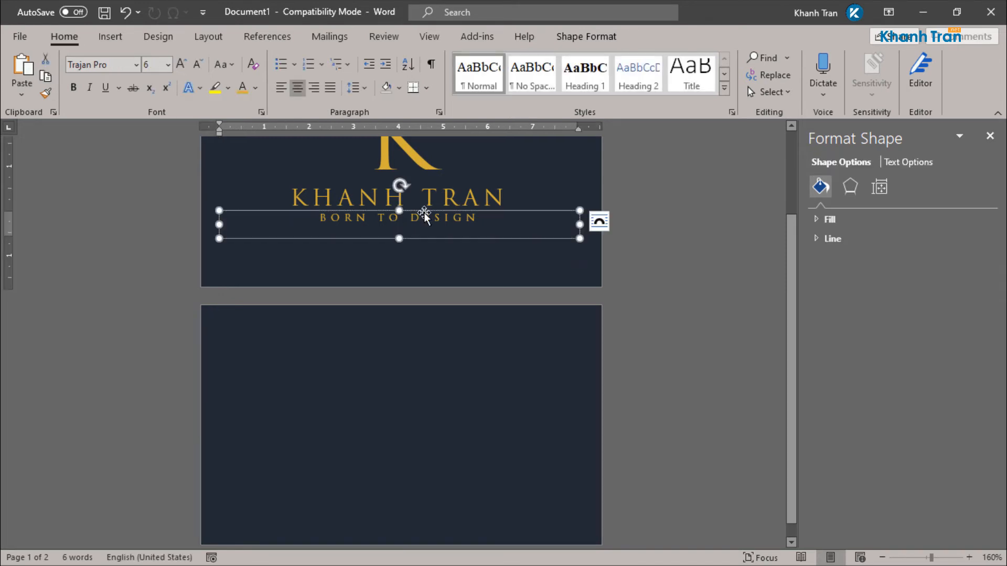
left_click_drag(425, 215, 426, 323)
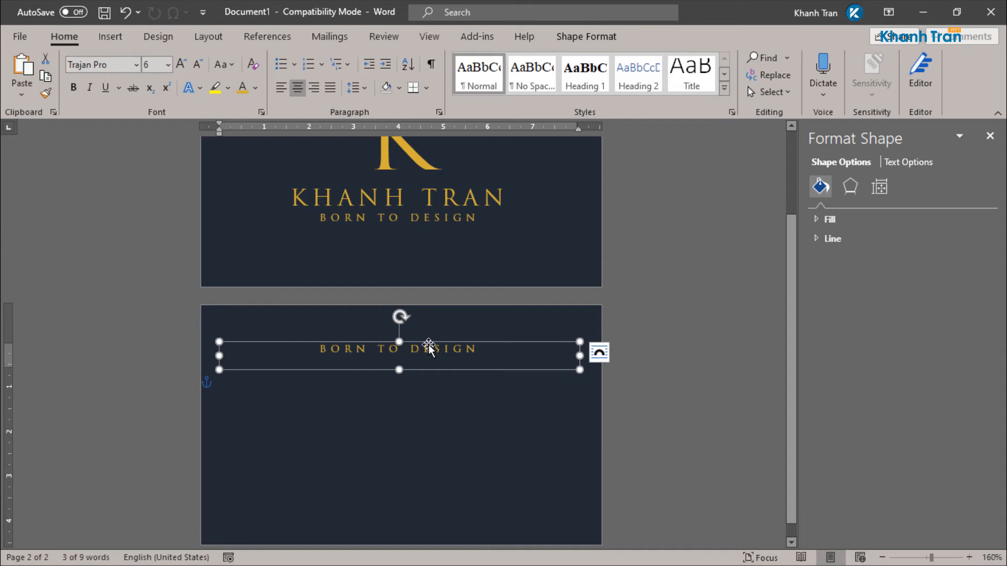
mouse_move(429, 349)
left_mouse_down()
mouse_move(377, 338)
mouse_move(424, 341)
left_mouse_up()
key("ctrl+z")
Step: Set the copied box to In Front of Text, move it near the top and left-align it
left_click(596, 358)
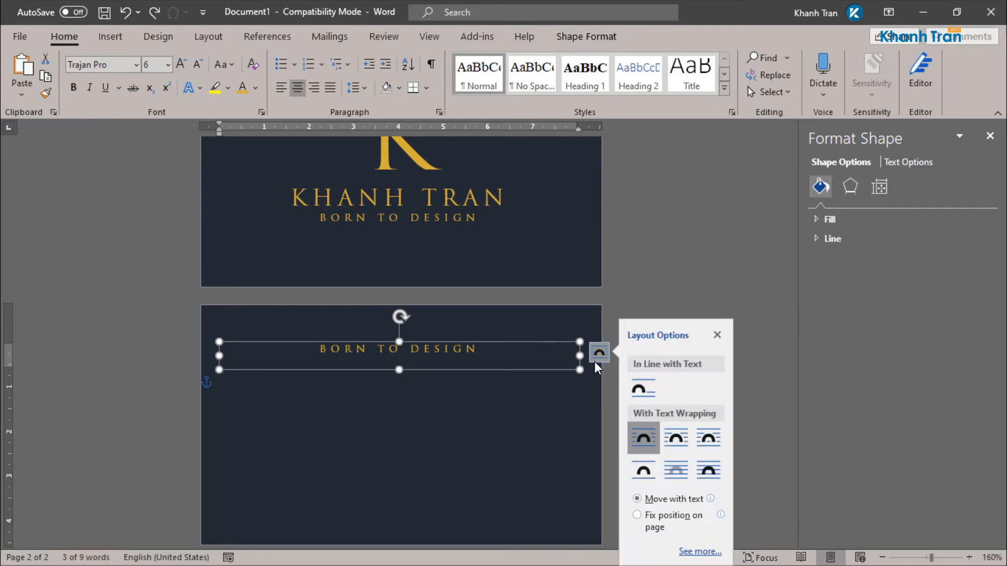
left_click(707, 471)
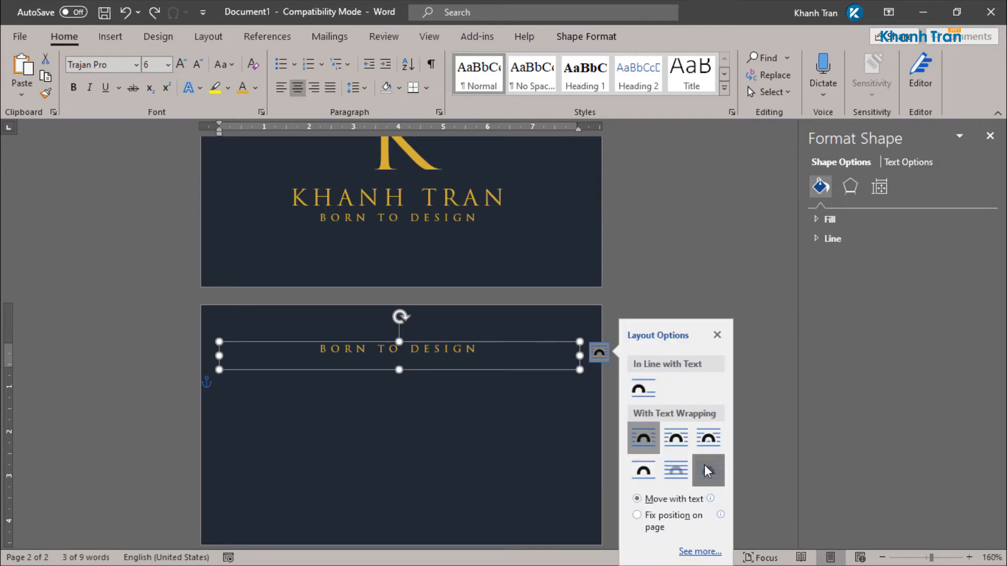
left_click_drag(469, 345, 458, 326)
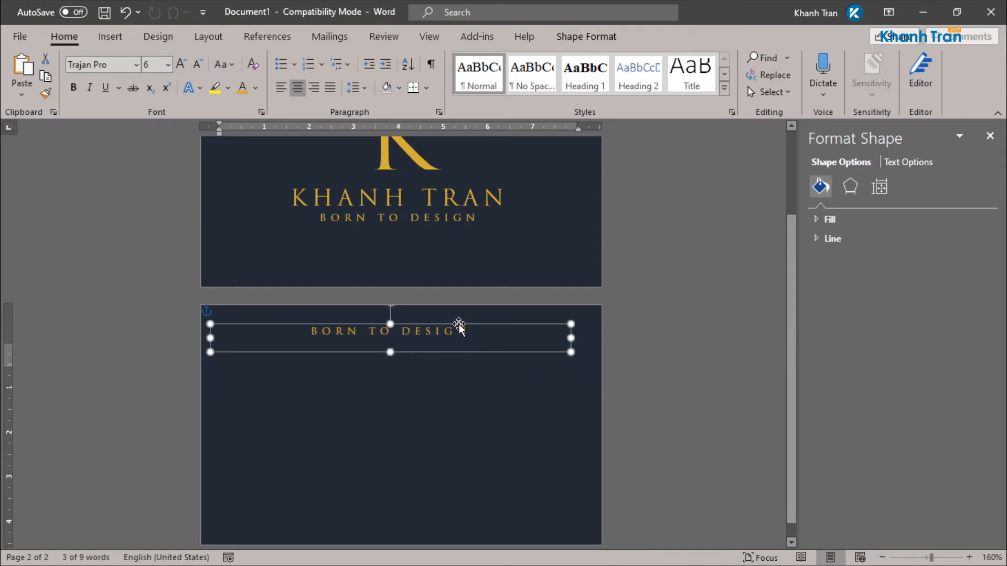
left_click(281, 88)
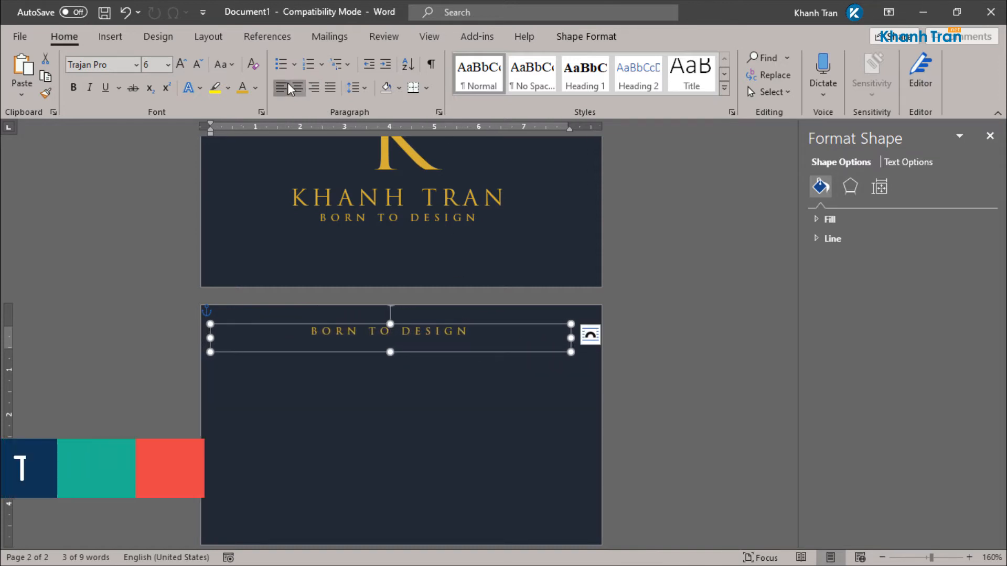
Step: Replace the back-card tagline text with the owner's full name in capitals
triple_click(351, 337)
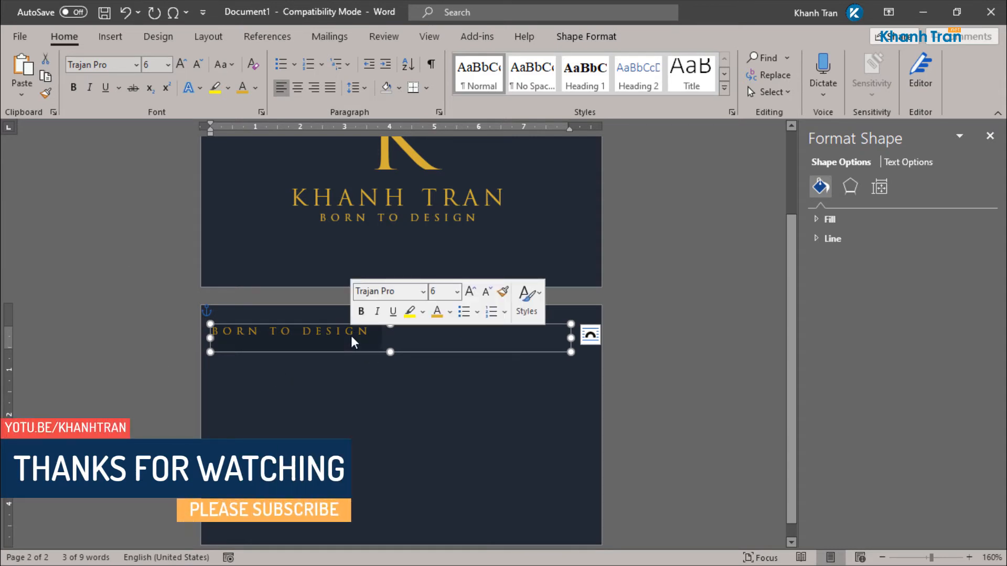
key("BackSpace")
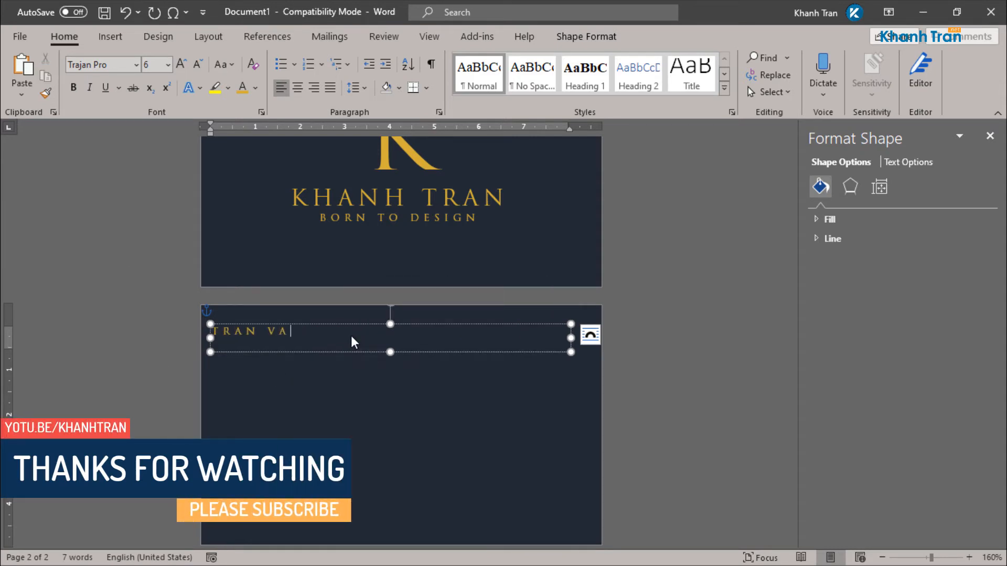
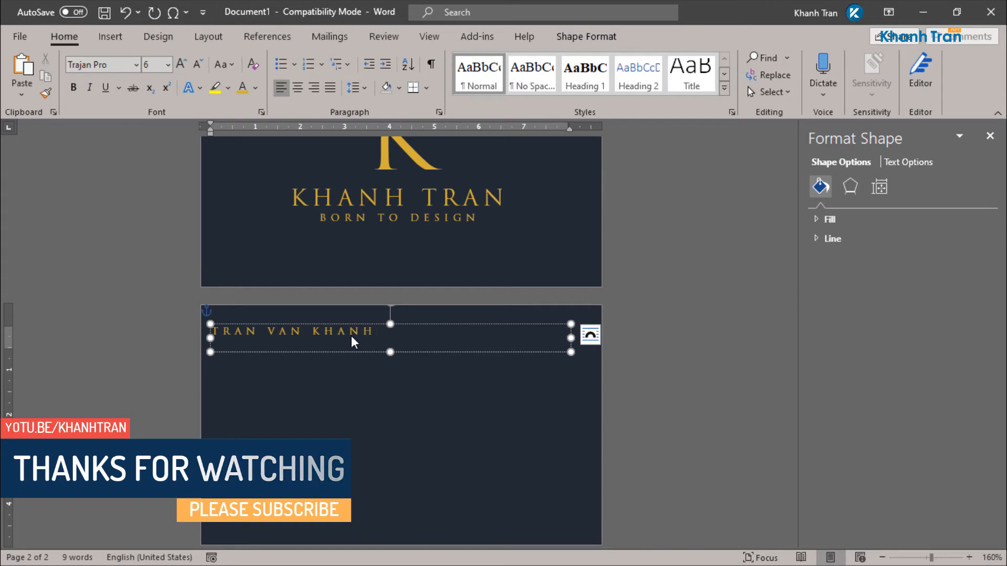
Step: Retype the owner's name in title case and select its text box
left_click(414, 323)
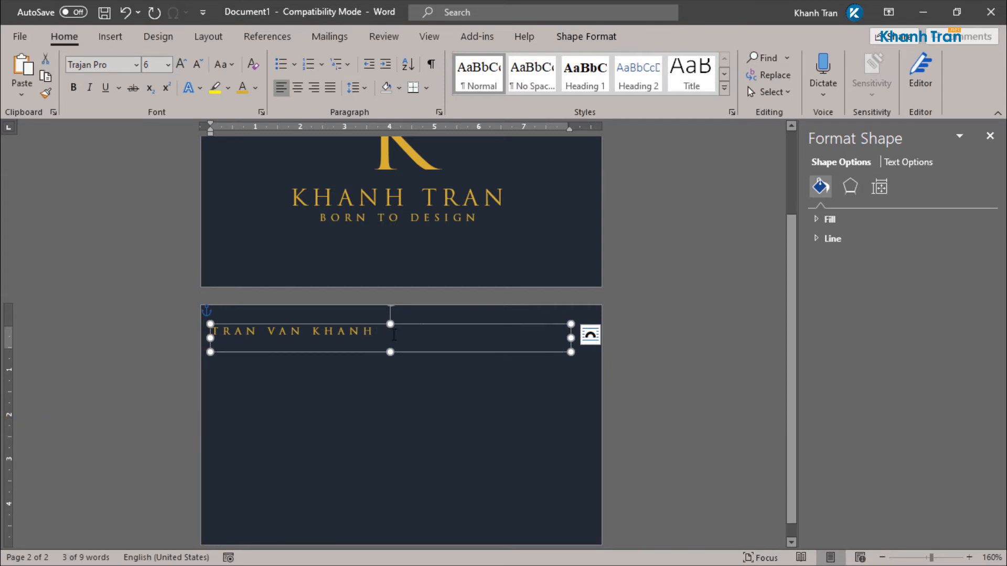
left_click_drag(385, 335, 214, 335)
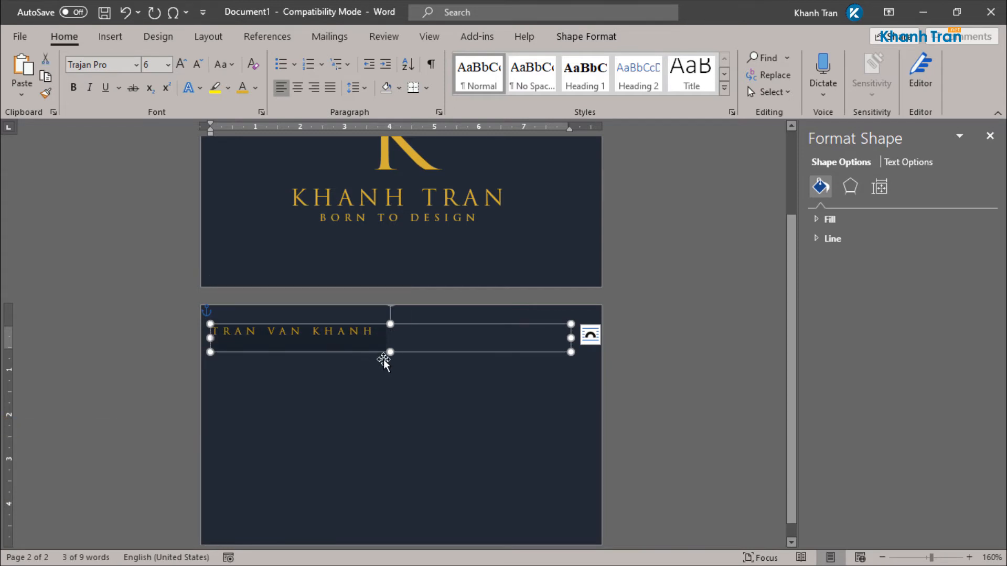
key("BackSpace")
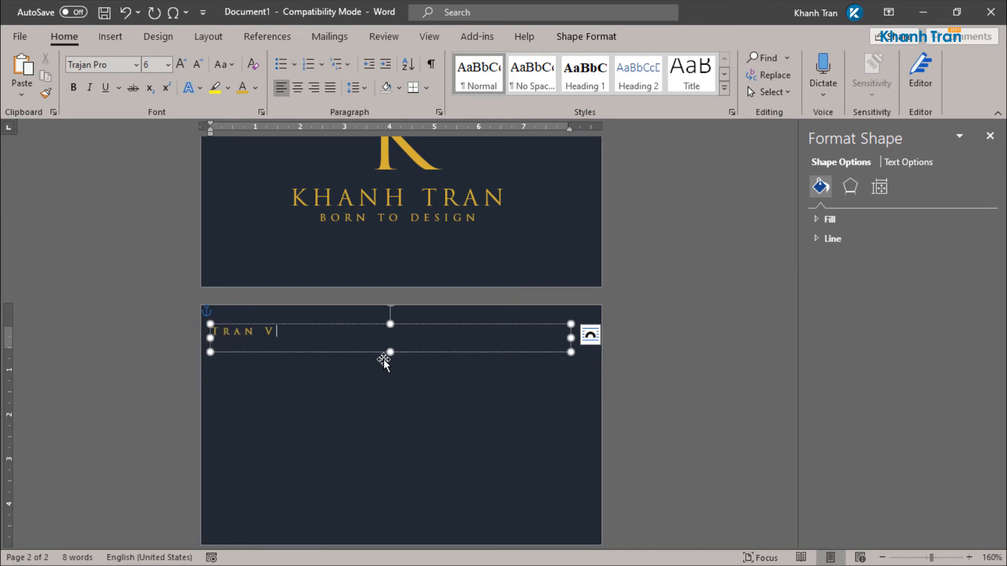
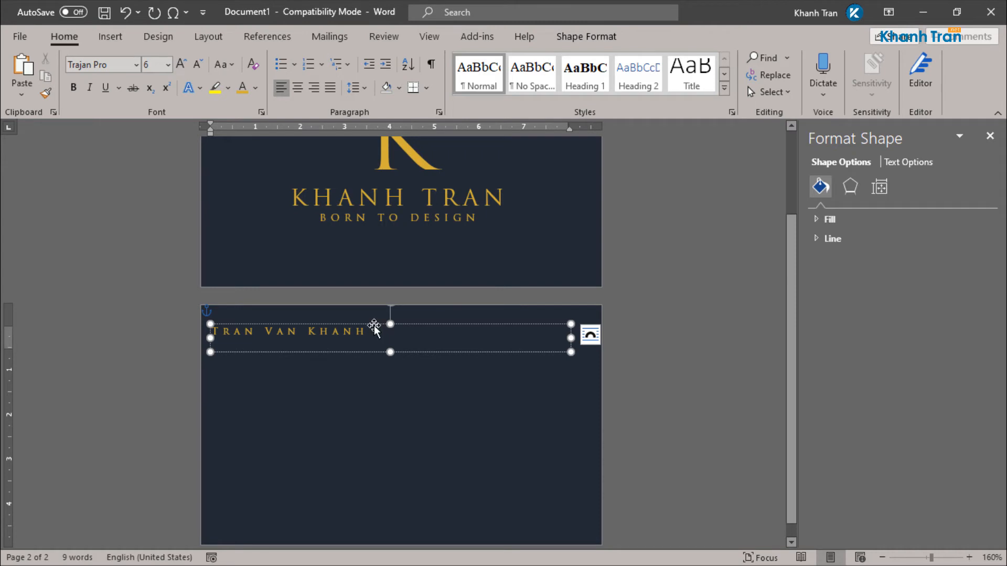
left_click(374, 325)
left_click(126, 61)
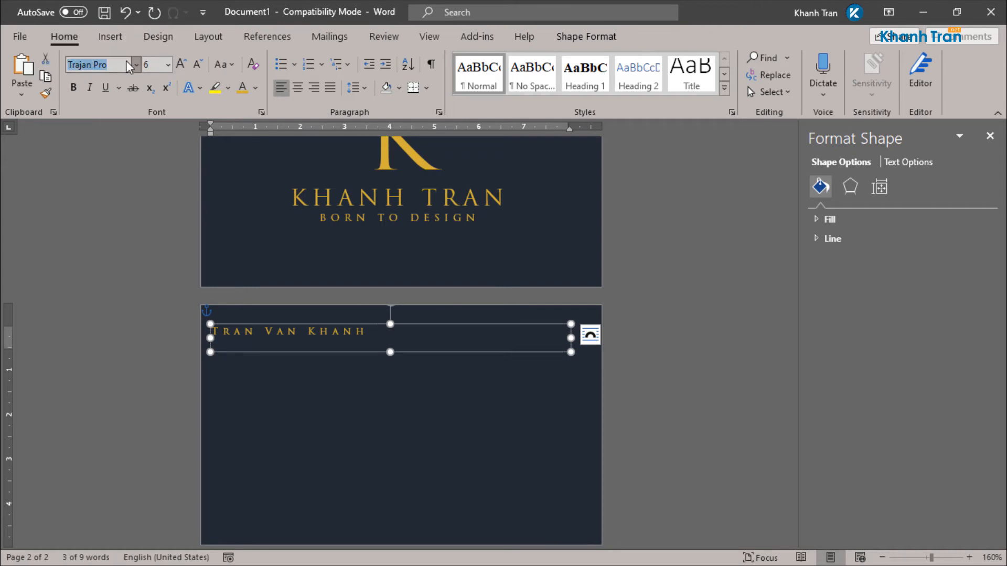
Step: Set the name's font to Futura Bk BT after briefly trying Futura BdCn BT
type("Futura BdCn BT")
left_click(137, 64)
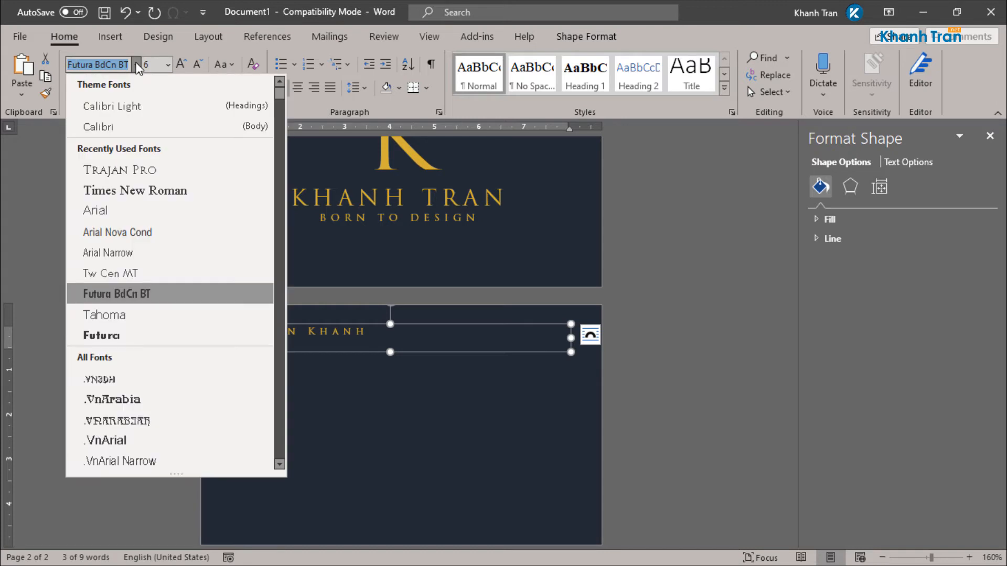
left_click(138, 295)
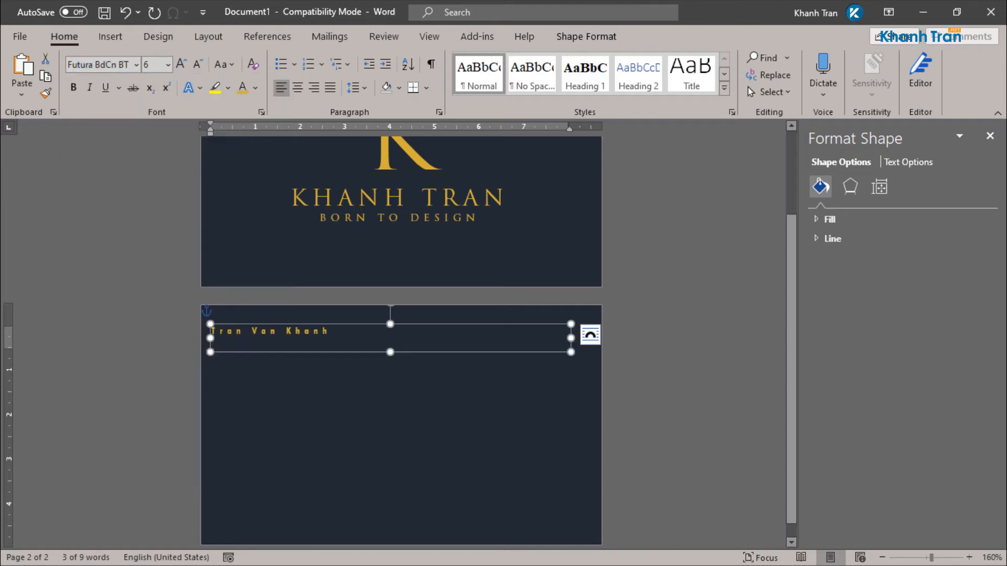
left_click(135, 65)
scroll(152, 389, "down", 10)
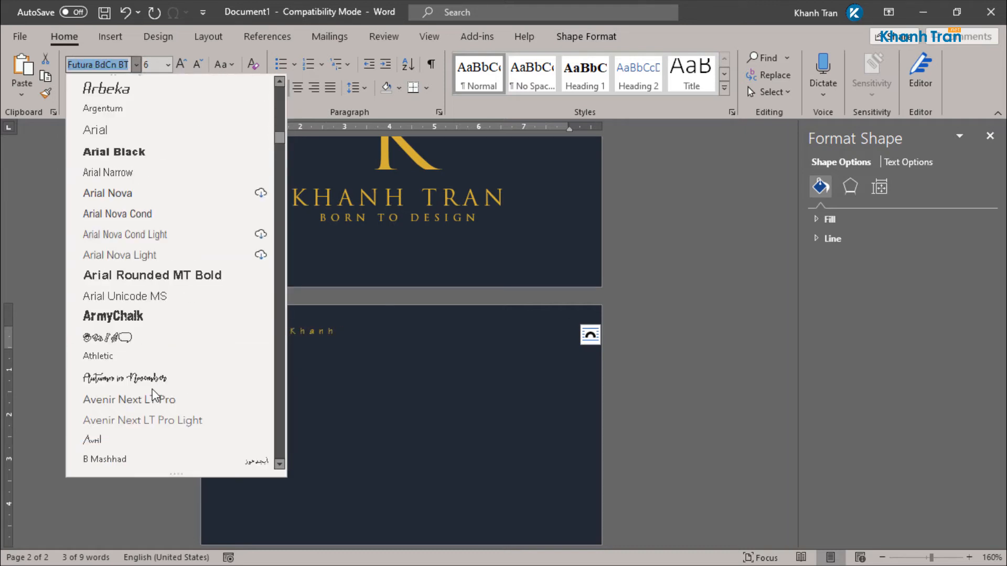
scroll(152, 389, "down", 15)
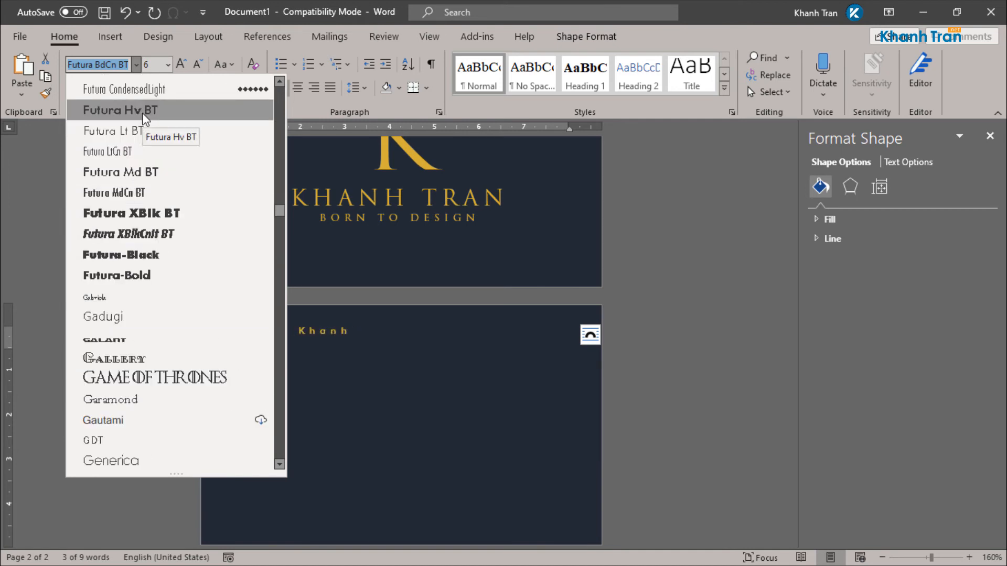
scroll(142, 113, "up", 3)
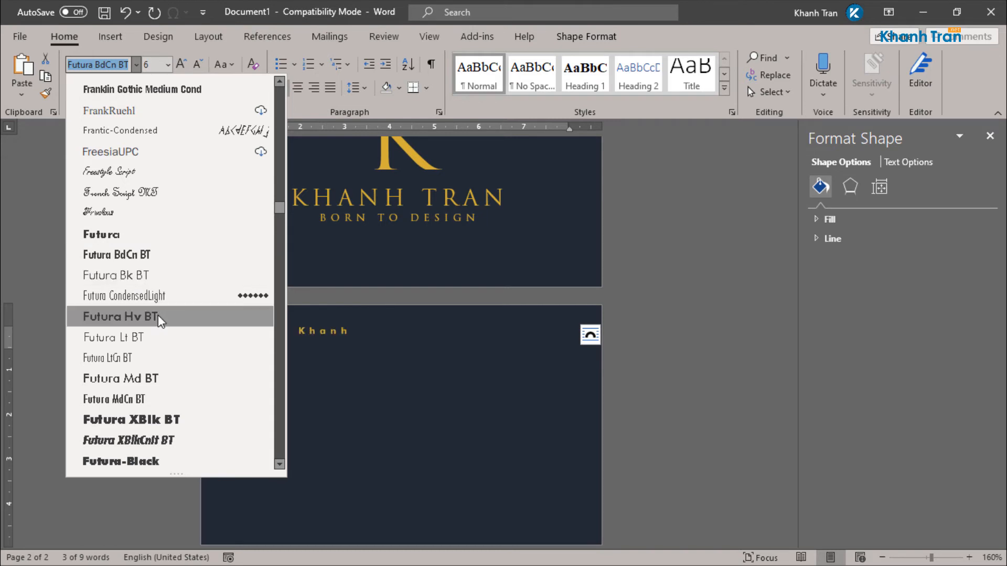
left_click(163, 284)
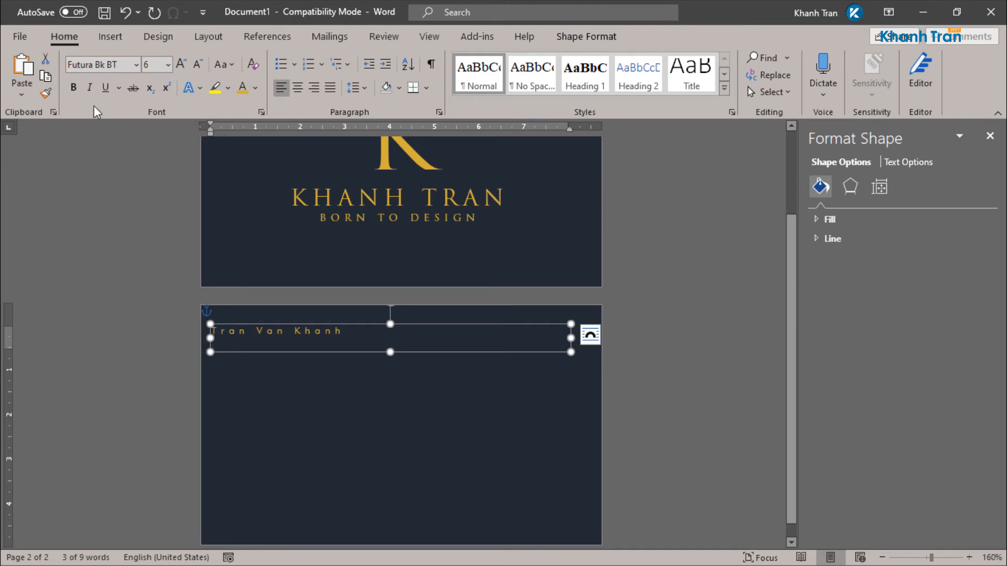
Step: Toggle Bold on the name and set its size to 14 pt
left_click(73, 88)
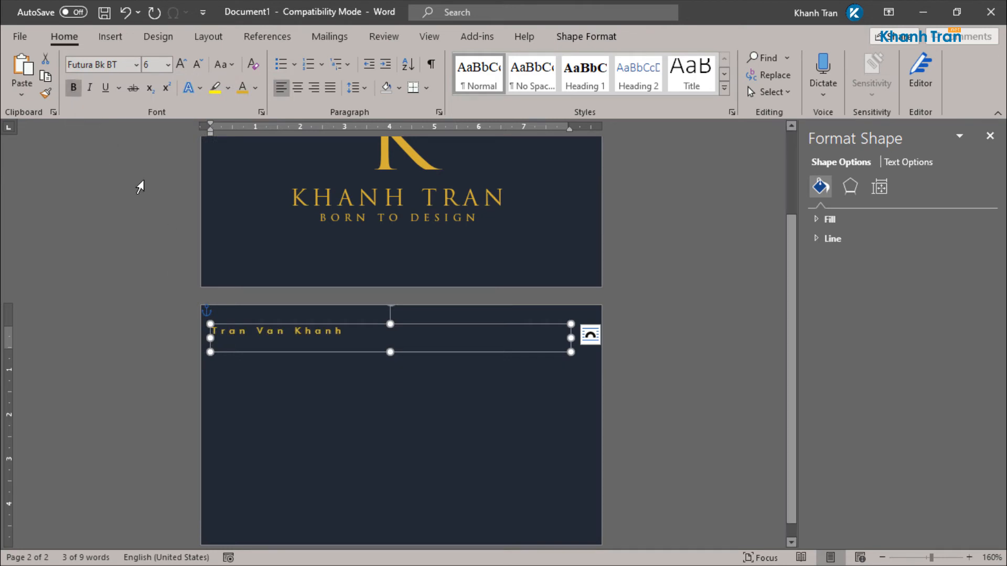
left_click(168, 65)
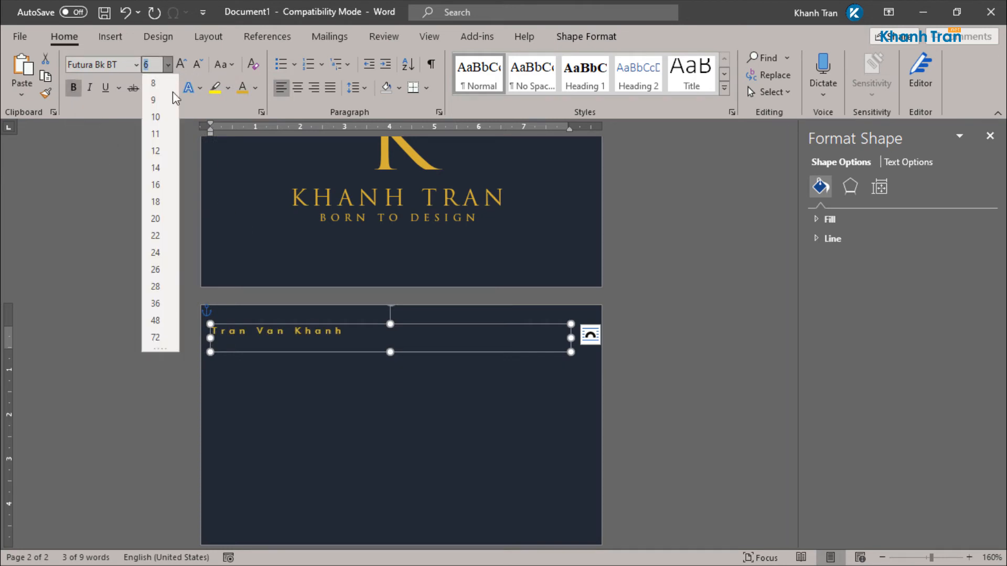
left_click(156, 168)
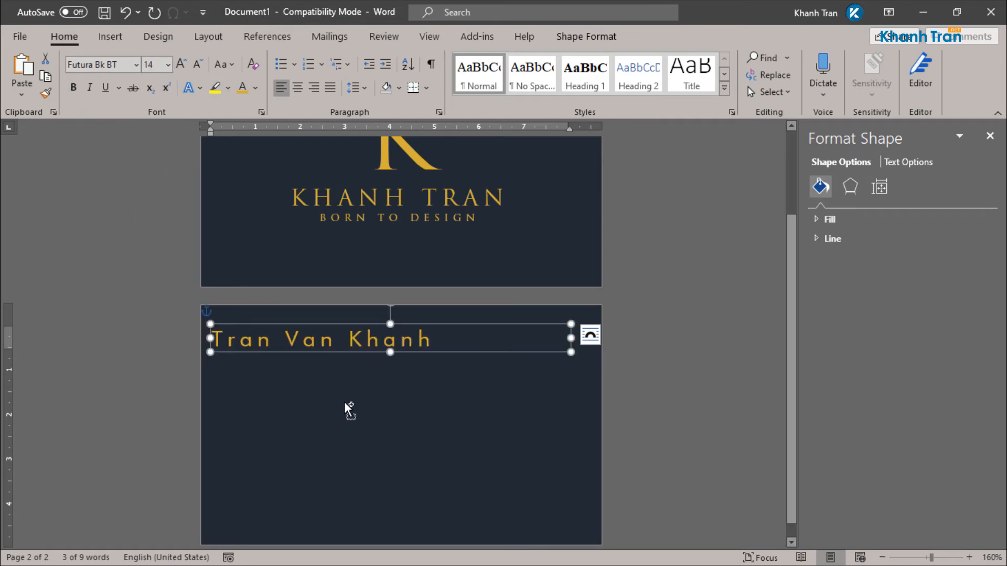
scroll(344, 402, "up", 3, "ctrl")
Step: Reduce the name's expanded character spacing from 3 pt to 1 pt
left_click(261, 112)
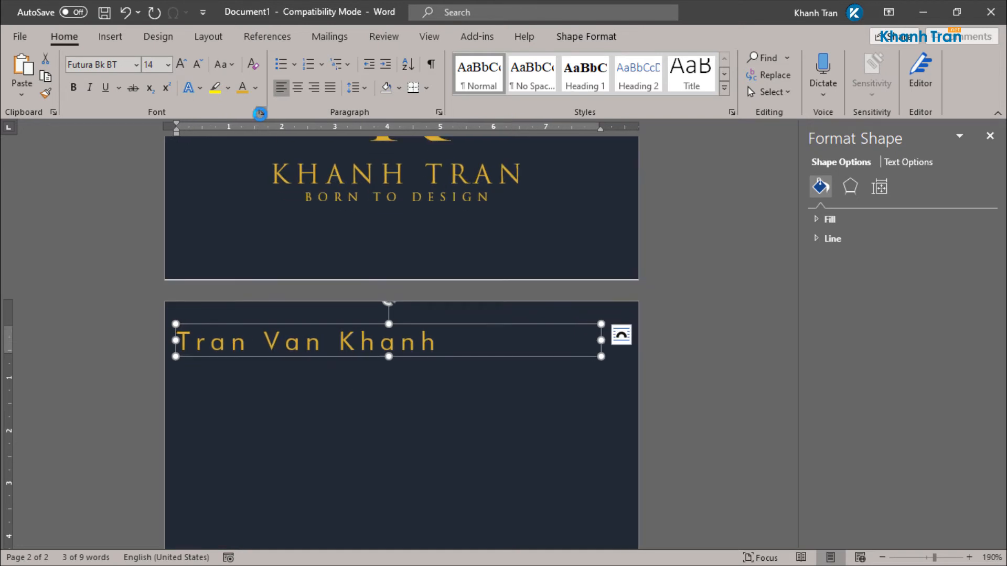
left_click(680, 145)
left_click(712, 149)
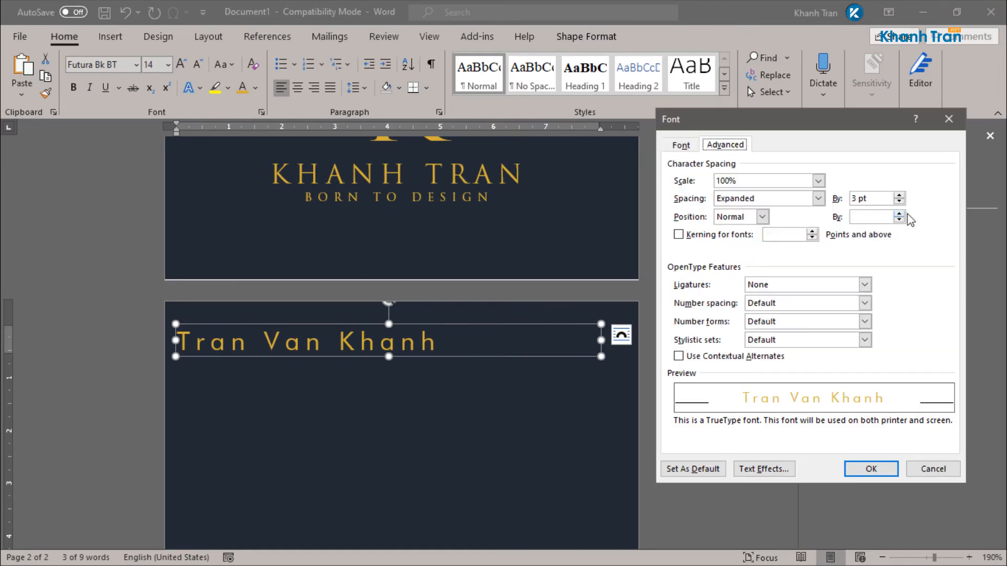
double_click(854, 198)
type("1")
key("Return")
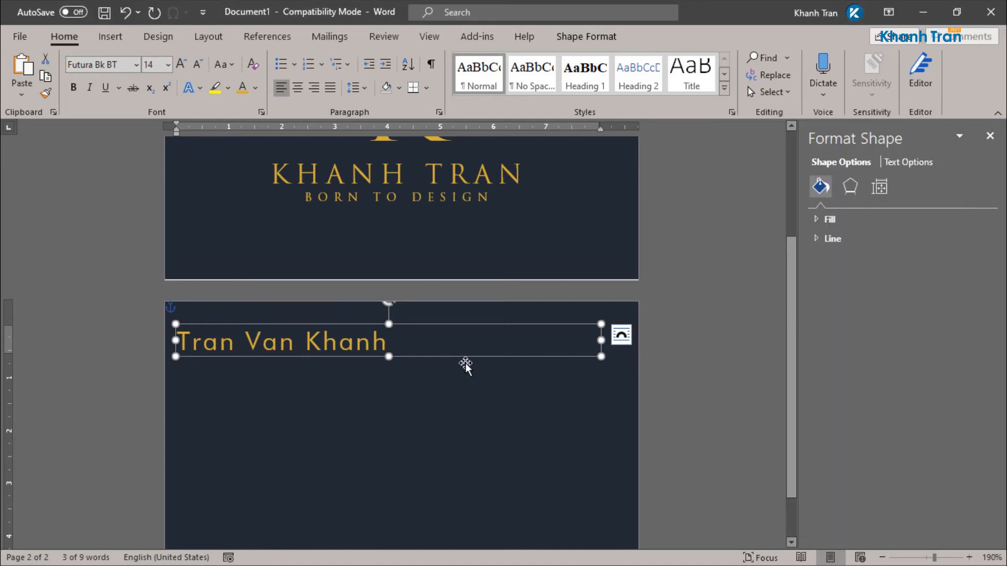
Step: Shift the name box's left edge slightly further into the card
left_click_drag(176, 340, 187, 340)
left_click(705, 356)
scroll(705, 356, "down", 10)
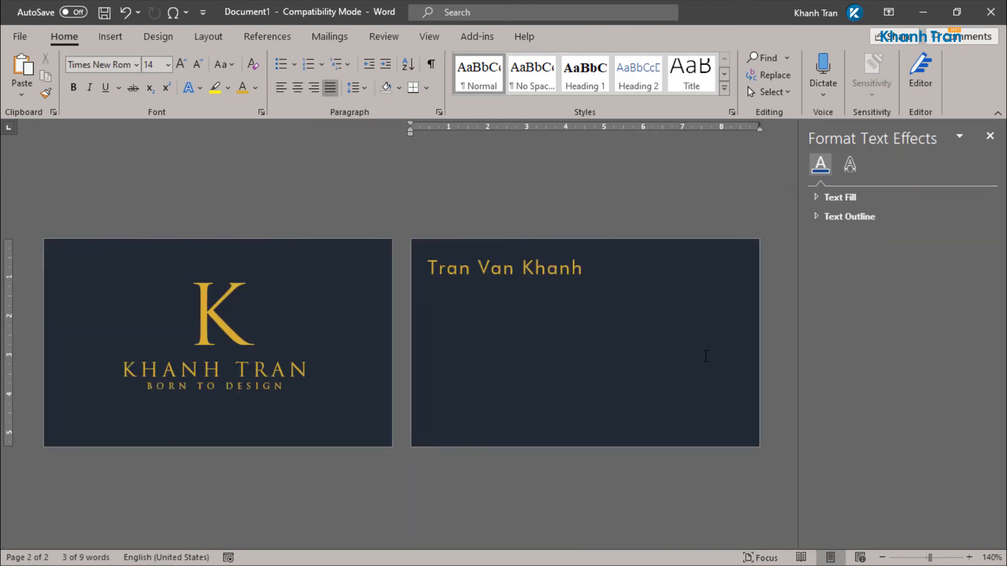
scroll(602, 389, "up", 8)
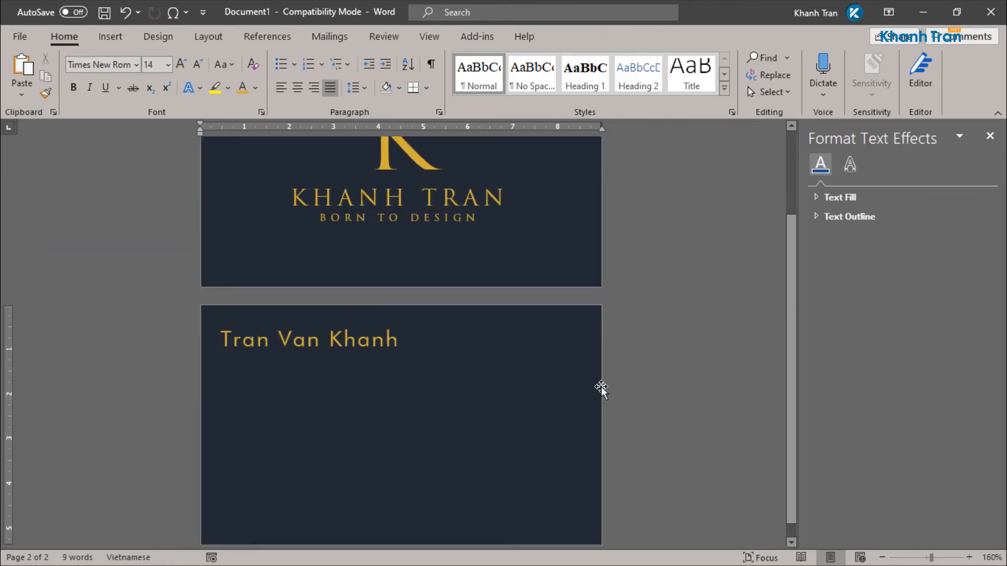
Step: Duplicate the name box and move the copy toward the bottom of the back card
scroll(600, 387, "down", 1)
left_click(359, 320)
left_click_drag(359, 312, 365, 403)
left_click_drag(371, 435, 370, 461)
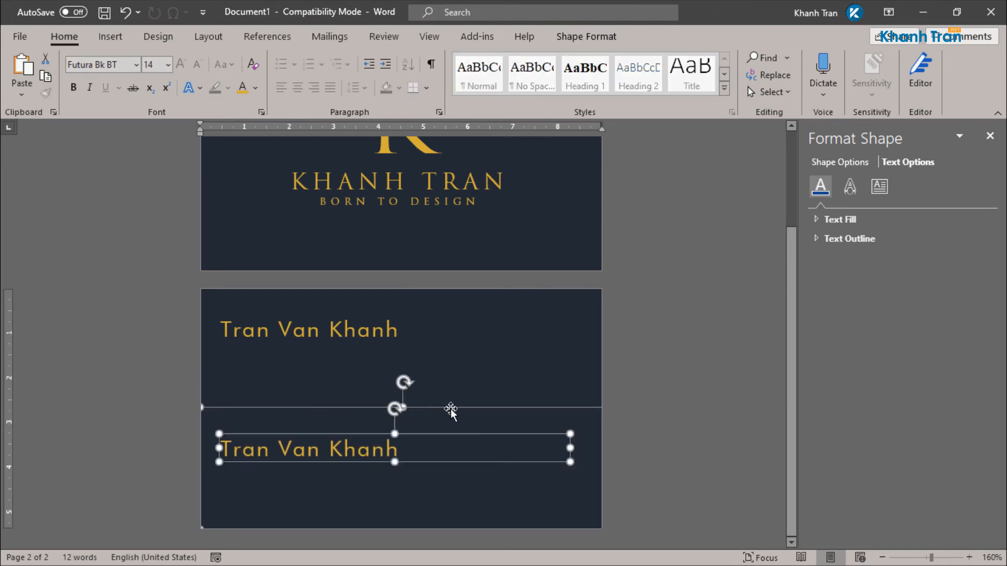
left_click(678, 407)
left_click(493, 411)
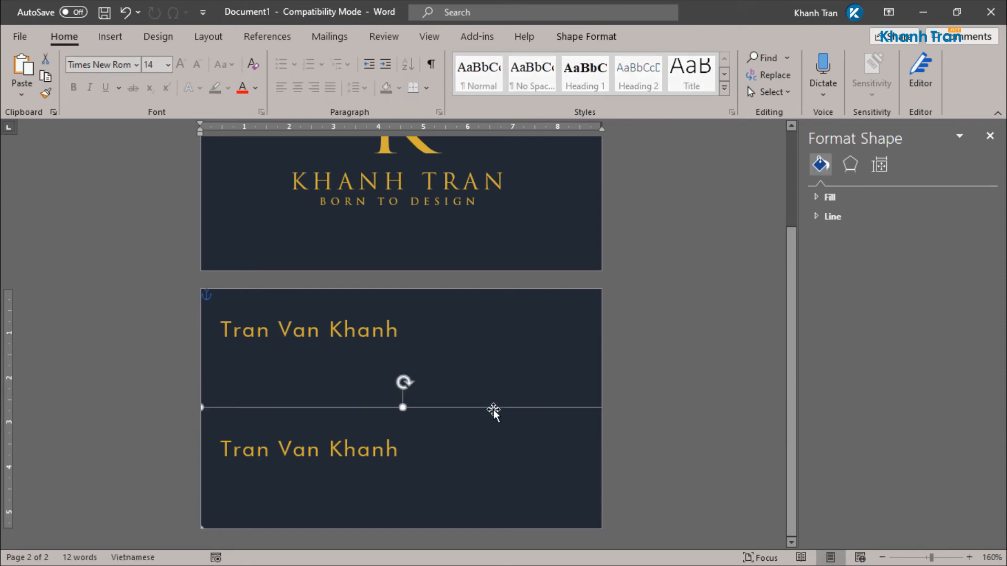
key("ctrl+z")
Step: Set the lower copy to 8 pt, shorten its box and replace the text with the phone-number line
left_click(379, 450)
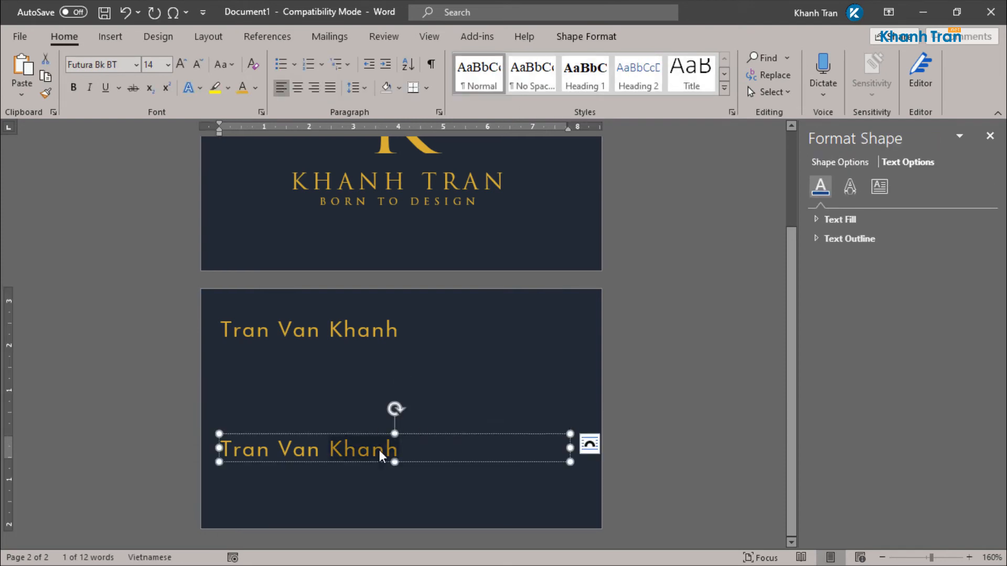
triple_click(379, 450)
left_click(469, 407)
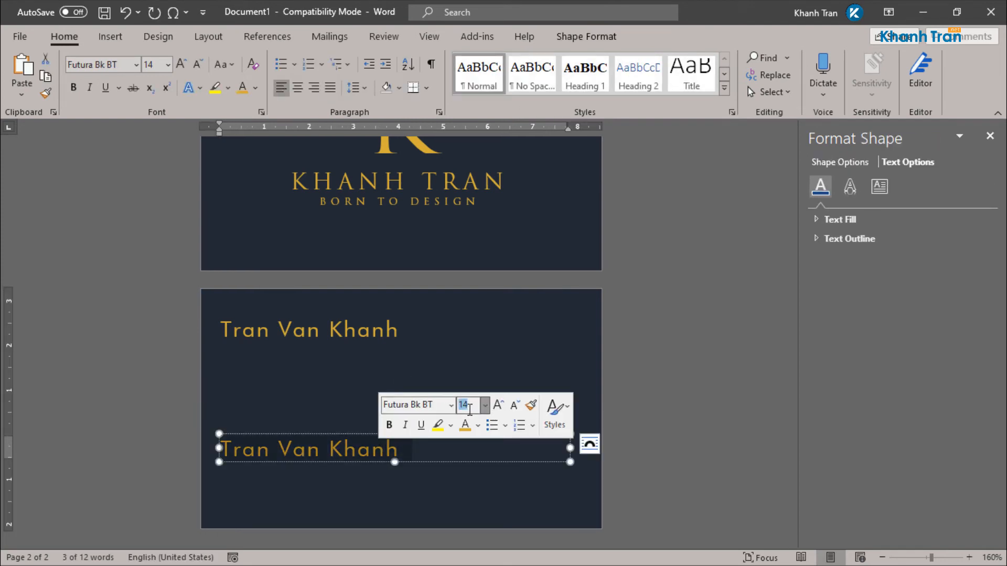
type("8")
key("Return")
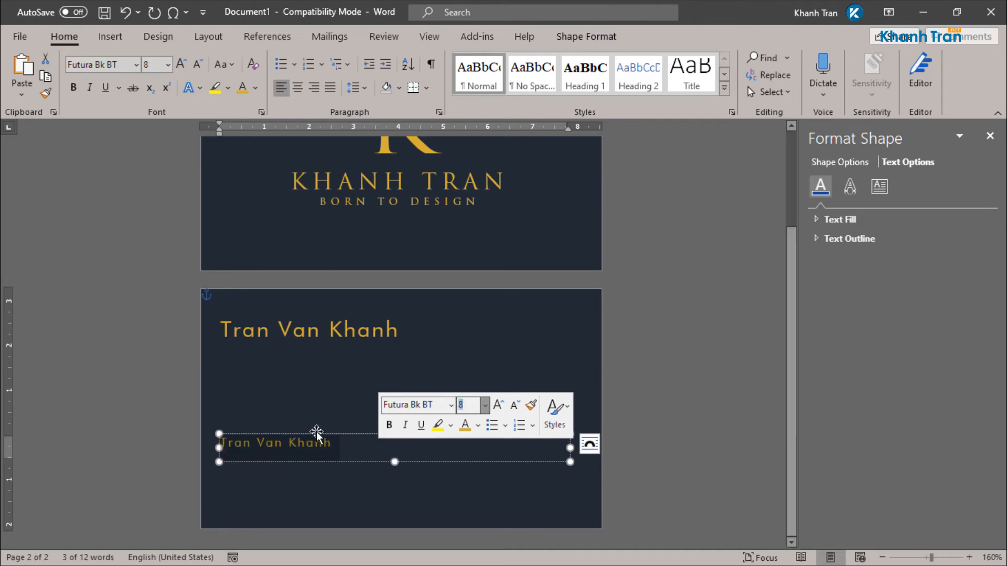
left_click_drag(395, 461, 394, 452)
triple_click(306, 446)
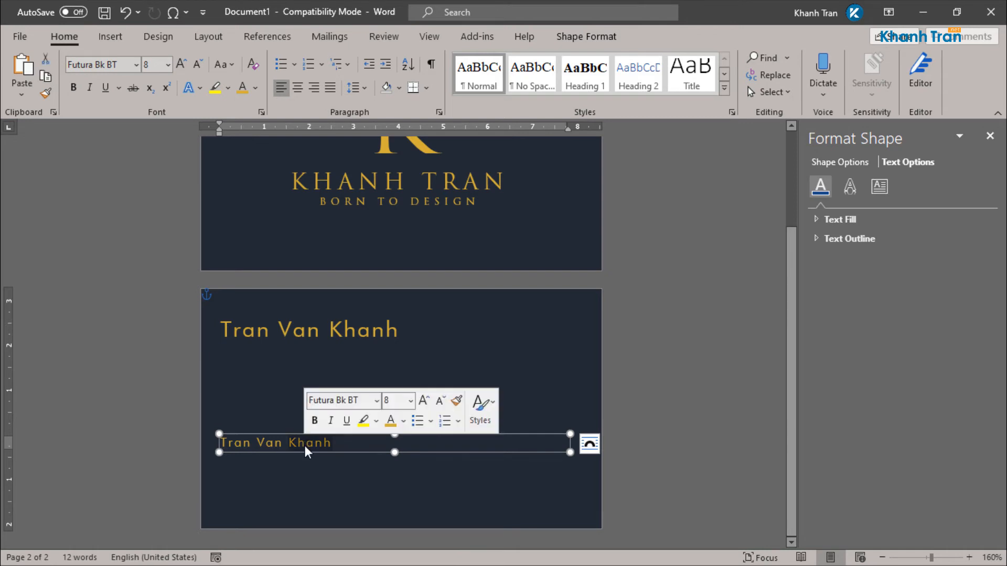
type("P")
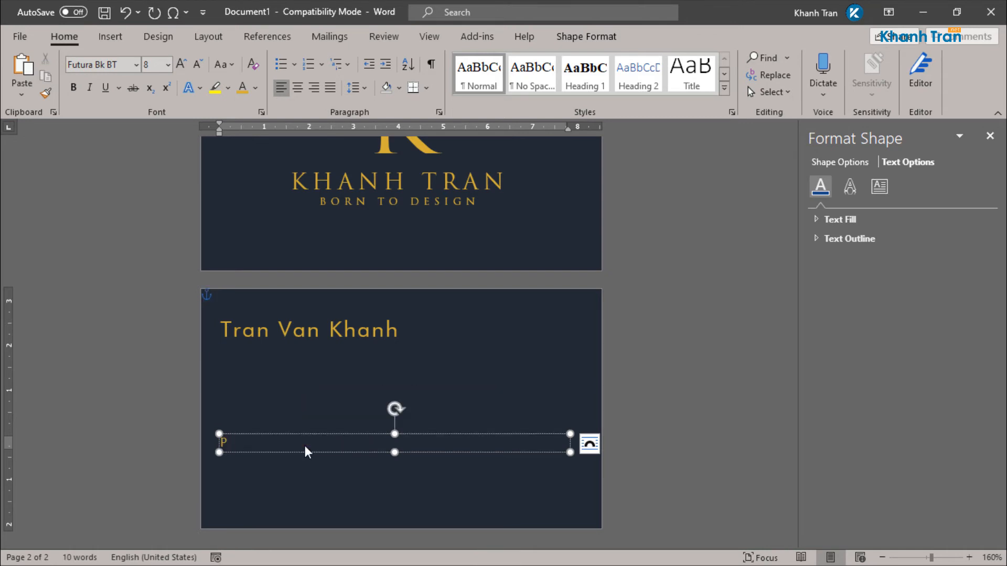
type(": +1 234 567 890")
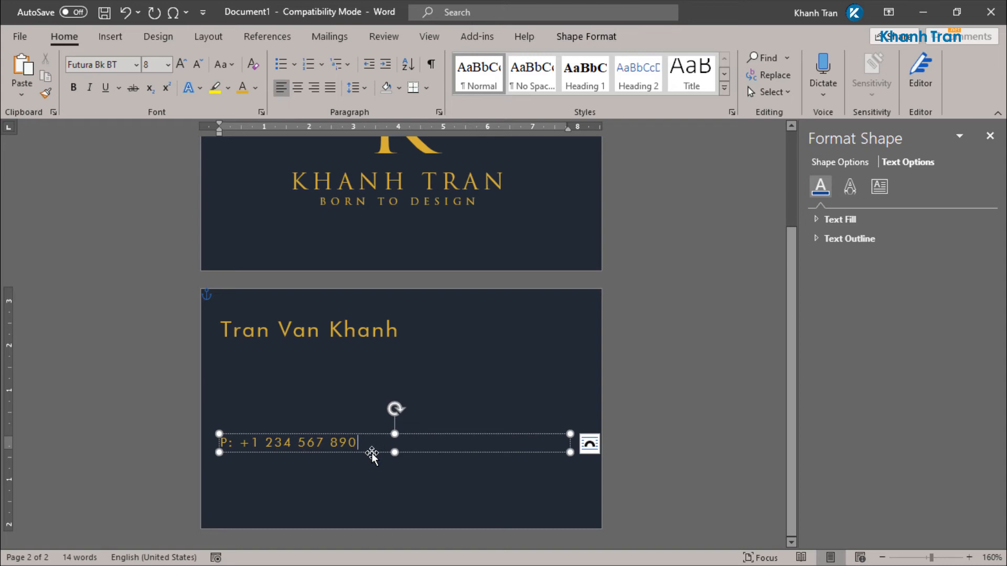
Step: Lengthen the contact text box and add the e-mail line below the phone, without a hyperlink
left_click_drag(395, 452, 389, 519)
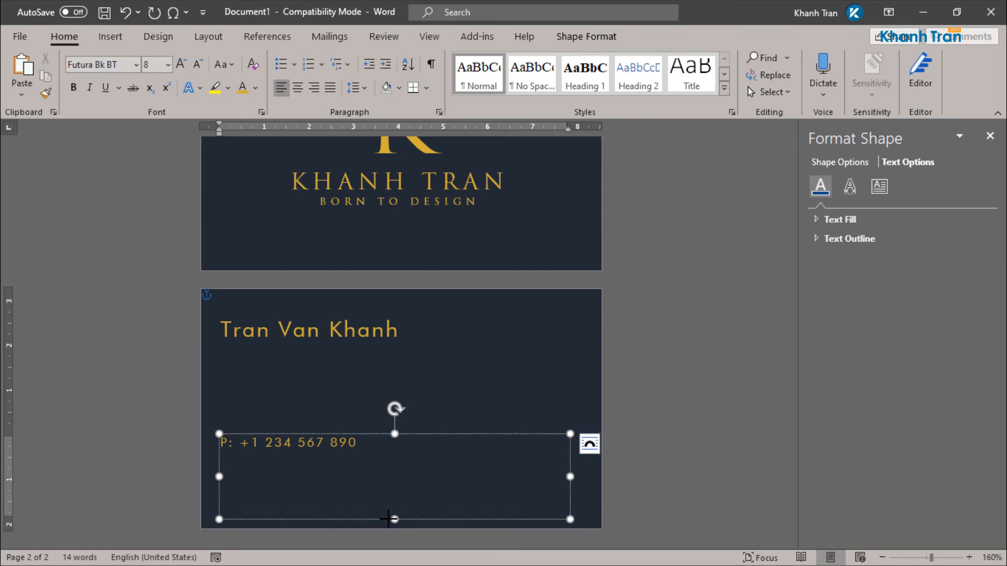
key("Return")
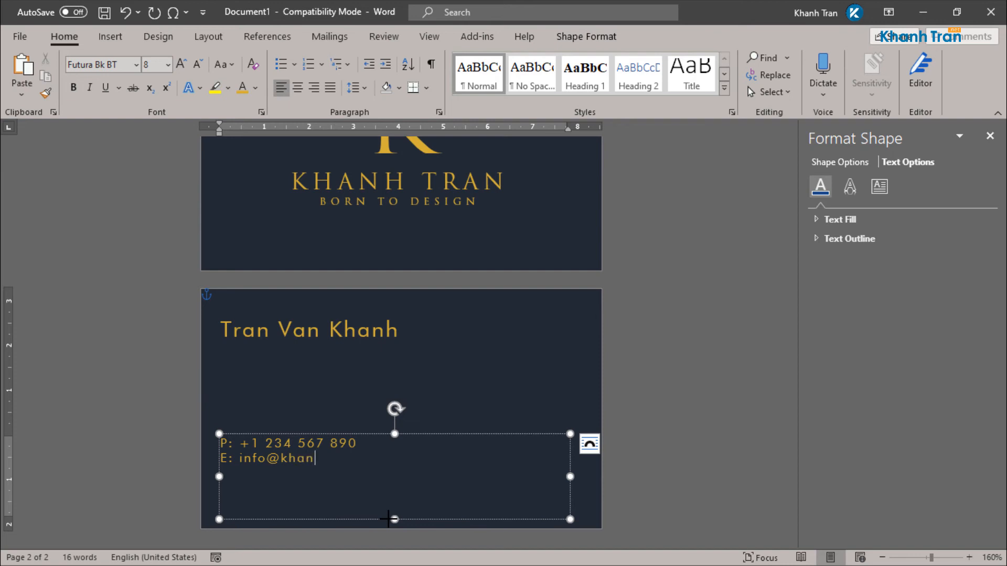
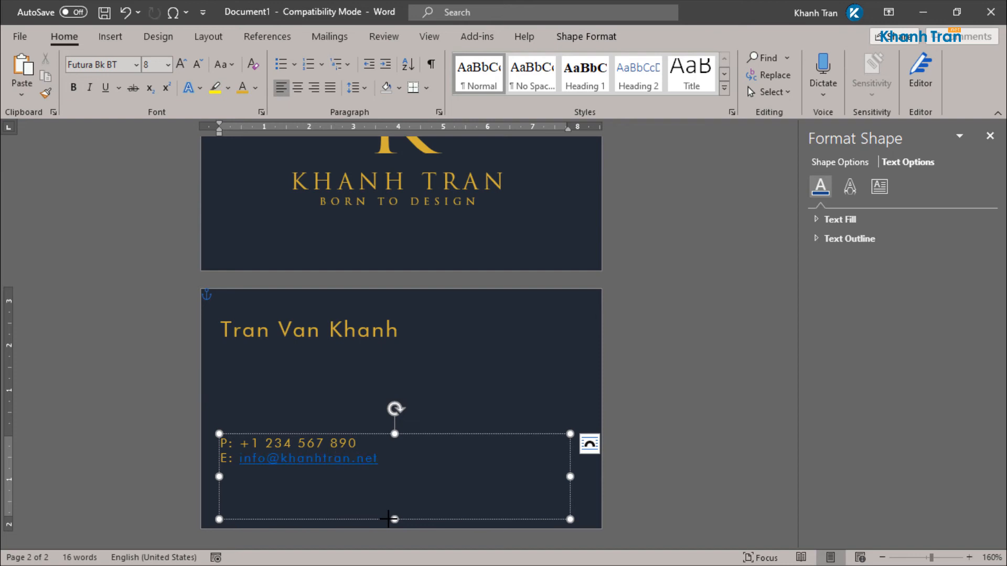
key("ctrl+z")
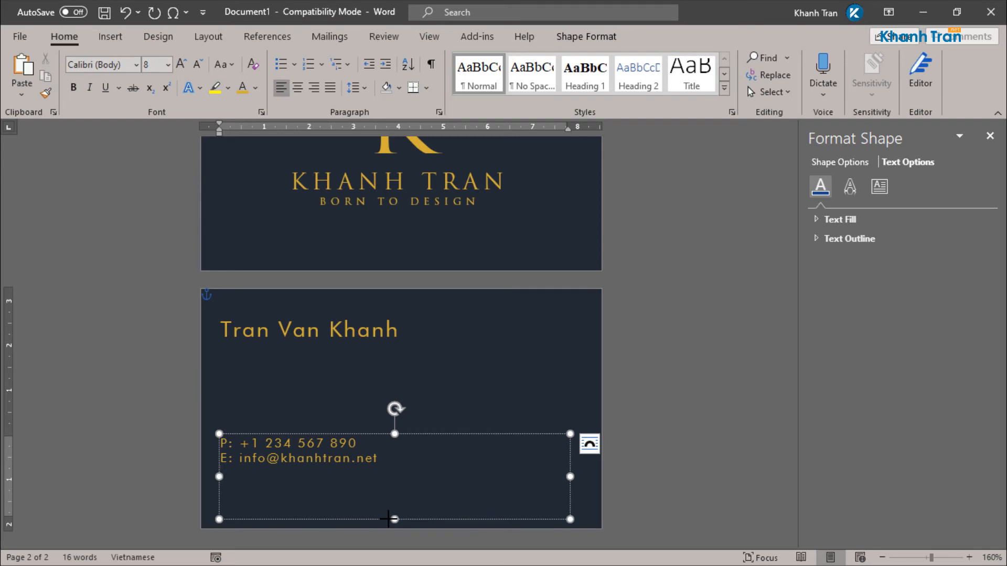
Step: Add the website (W:) and Facebook (F:) address lines beneath the e-mail
key("Return")
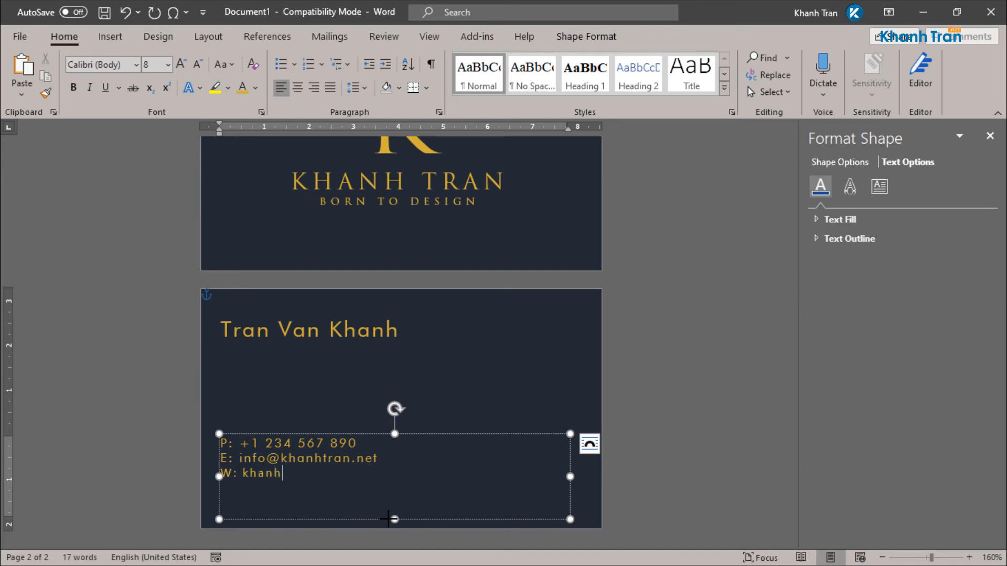
key("Return")
type("F: facebo")
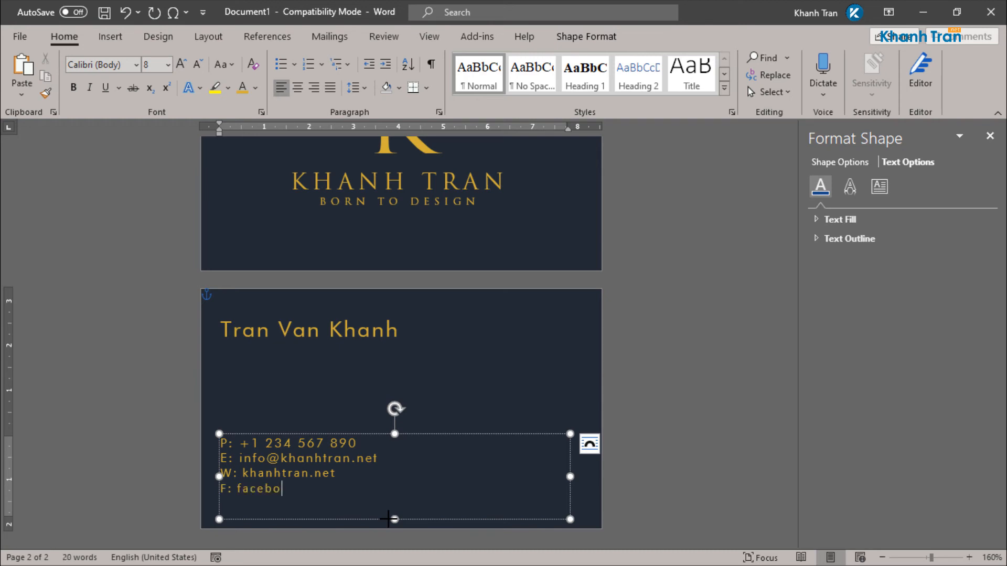
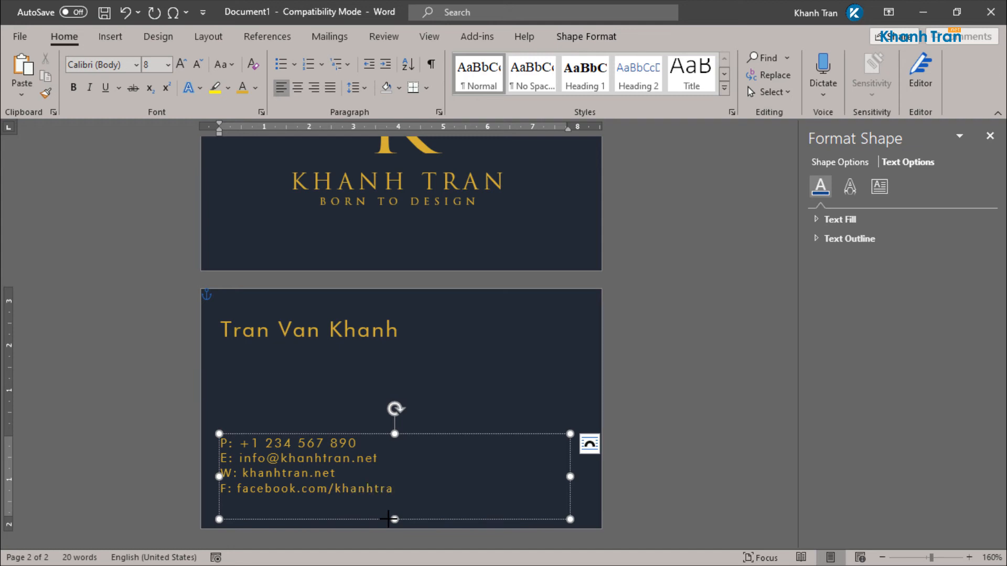
left_click(654, 400)
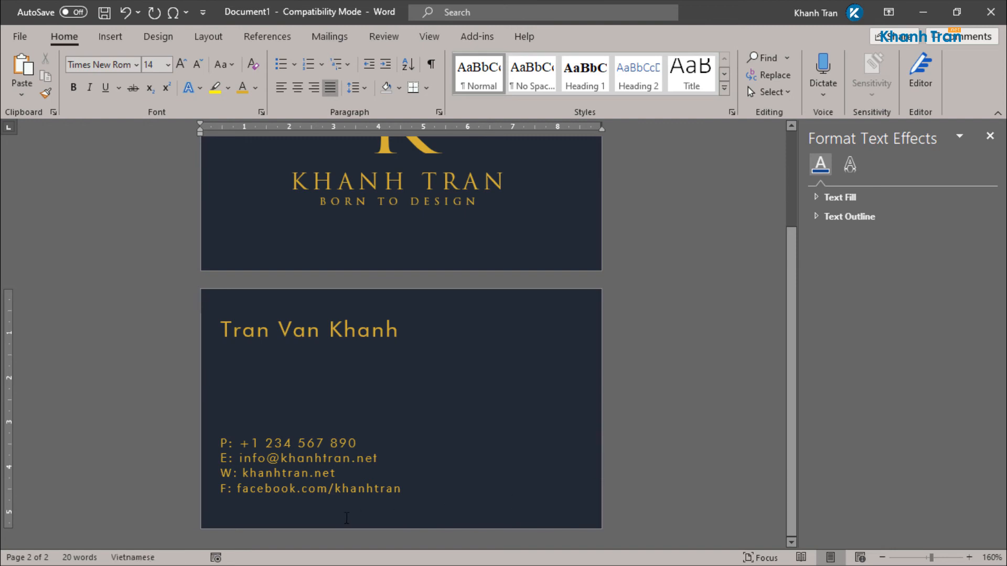
Step: Nudge the name and contact text boxes together slightly to the right
left_click(357, 490)
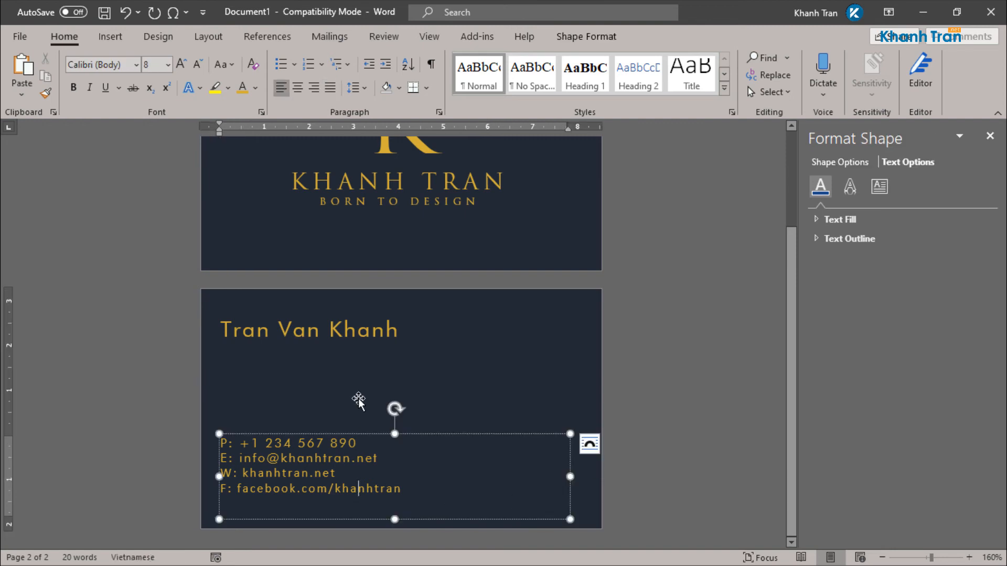
left_click(364, 337, "shift")
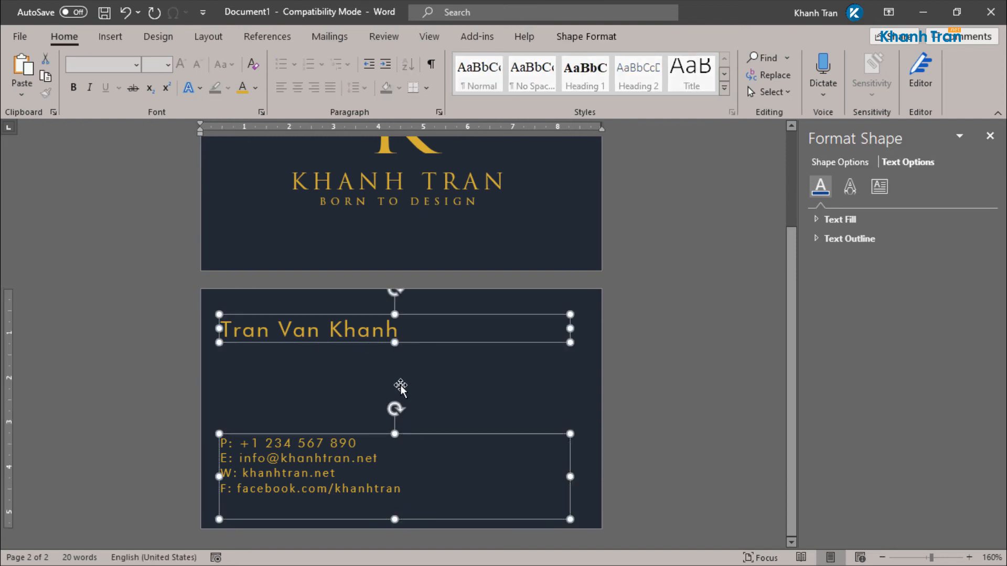
key("Right")
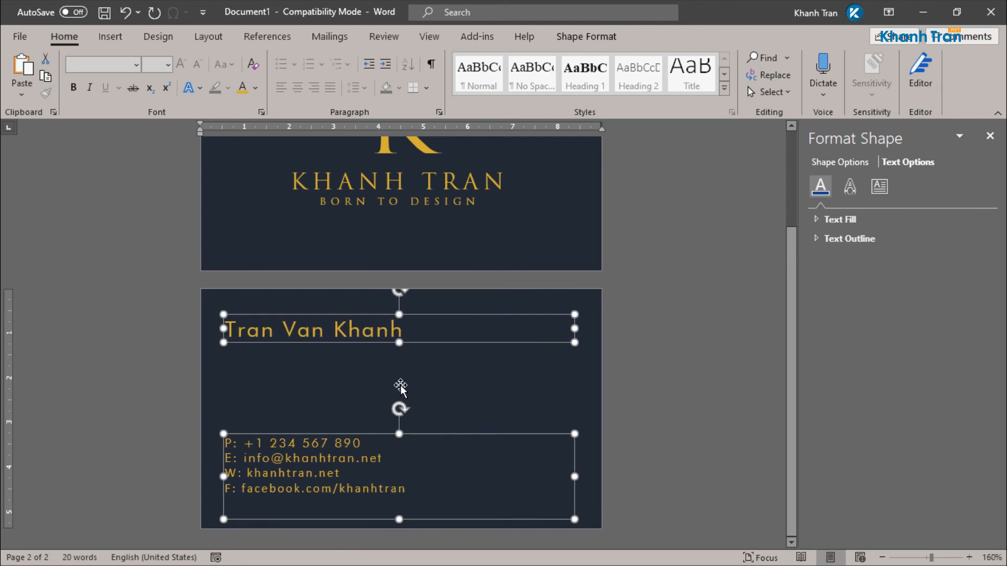
left_click(721, 407)
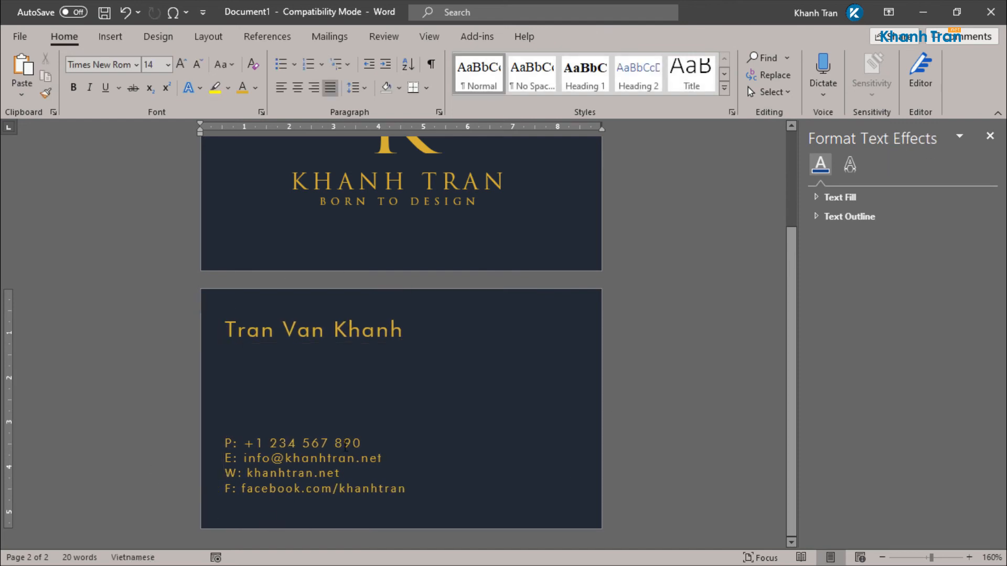
Step: Nudge the contact text box alone slightly lower
left_click(337, 468)
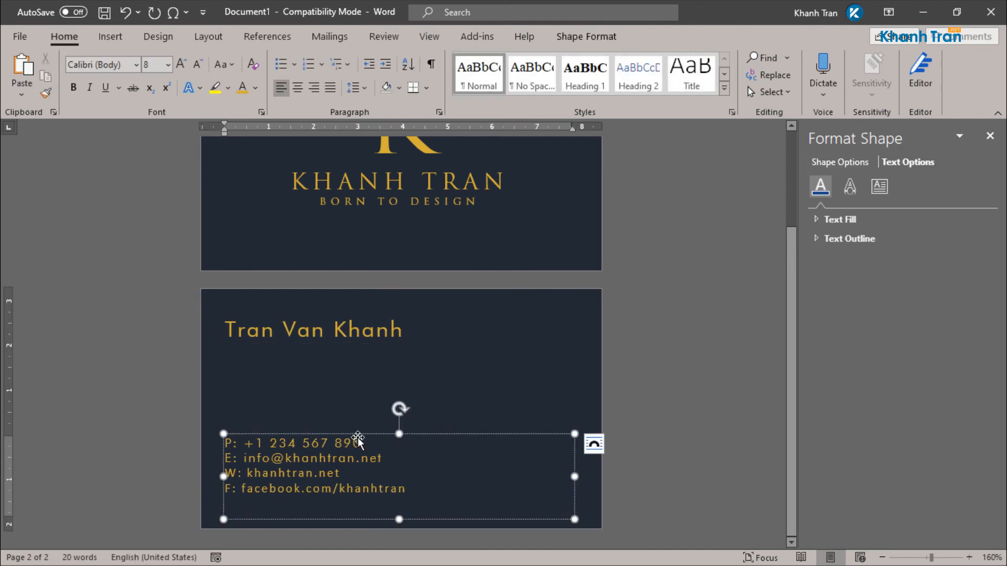
key("Down")
key("Down")
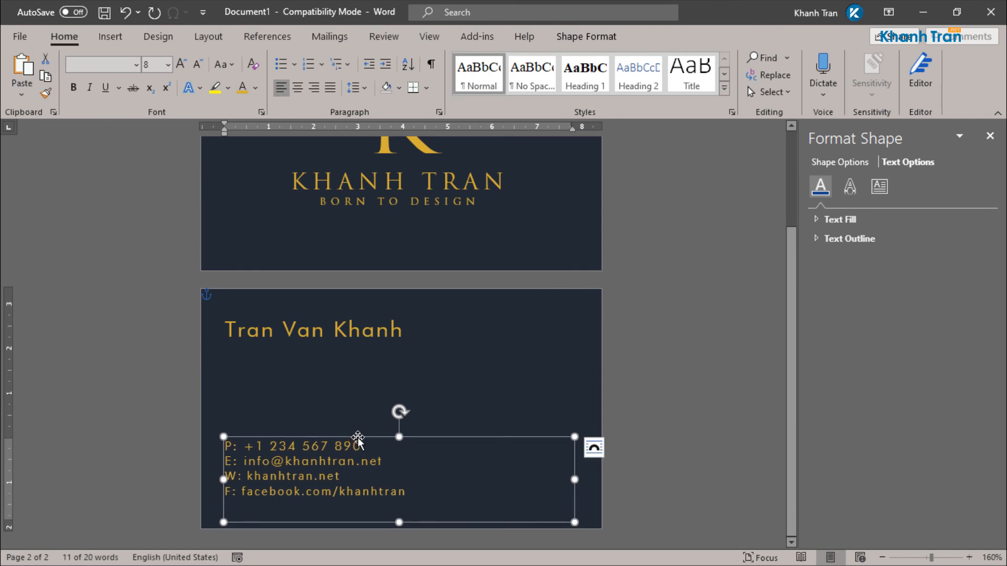
left_click(679, 389)
scroll(424, 184, "up", 3)
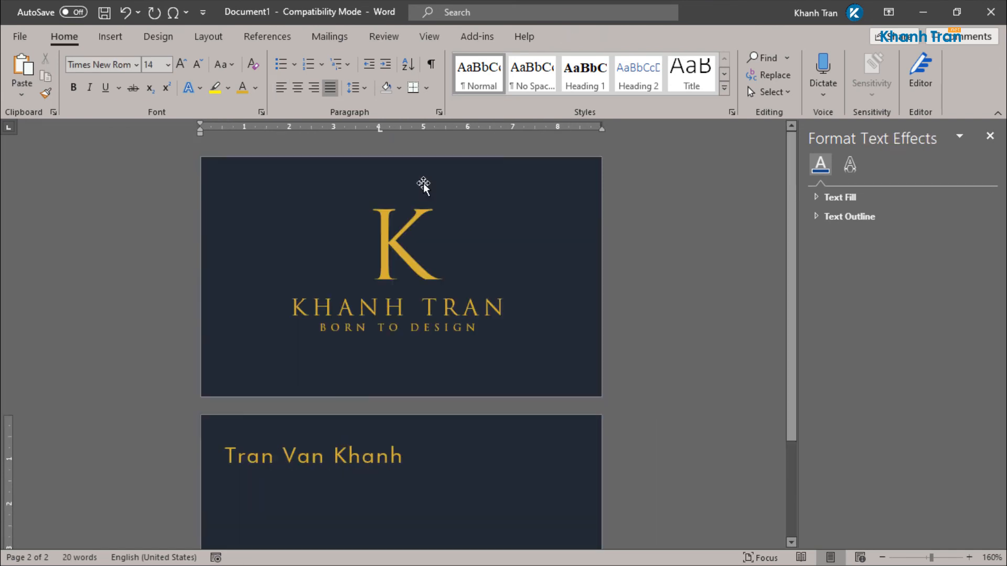
Step: Copy the gold K logo onto the back card and enlarge its text box
left_click(408, 258)
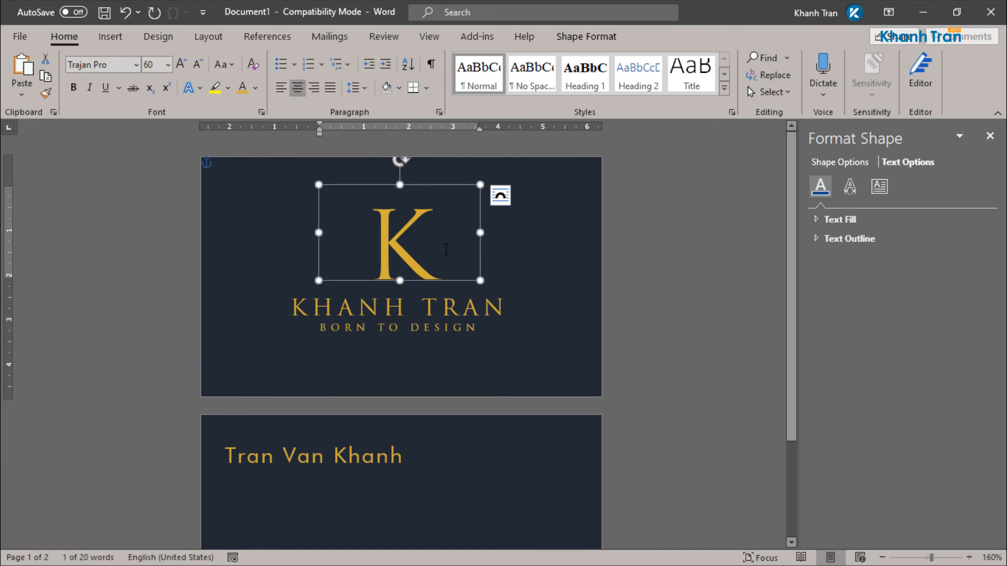
left_click_drag(456, 277, 551, 540)
scroll(581, 399, "down", 3)
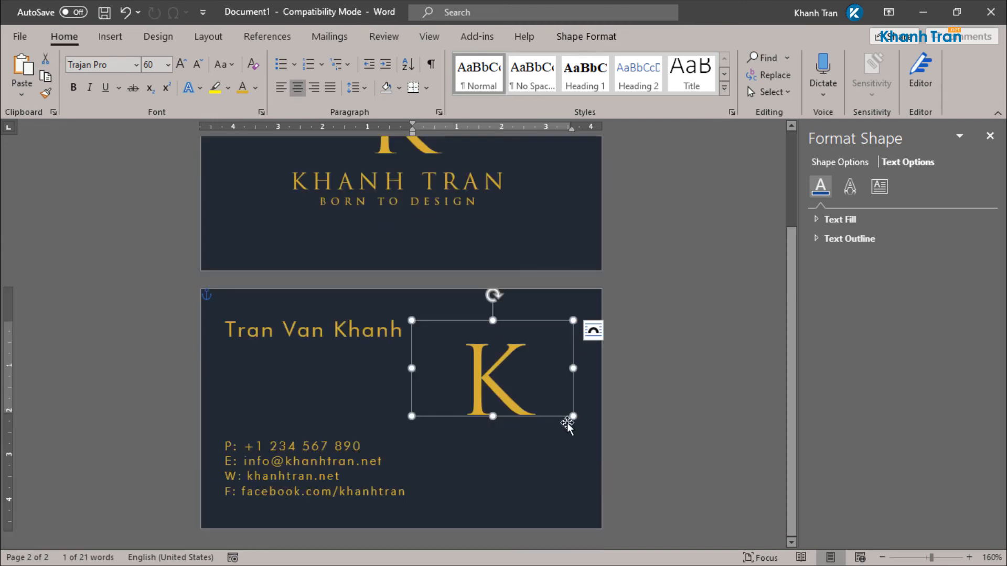
left_click_drag(492, 417, 497, 491)
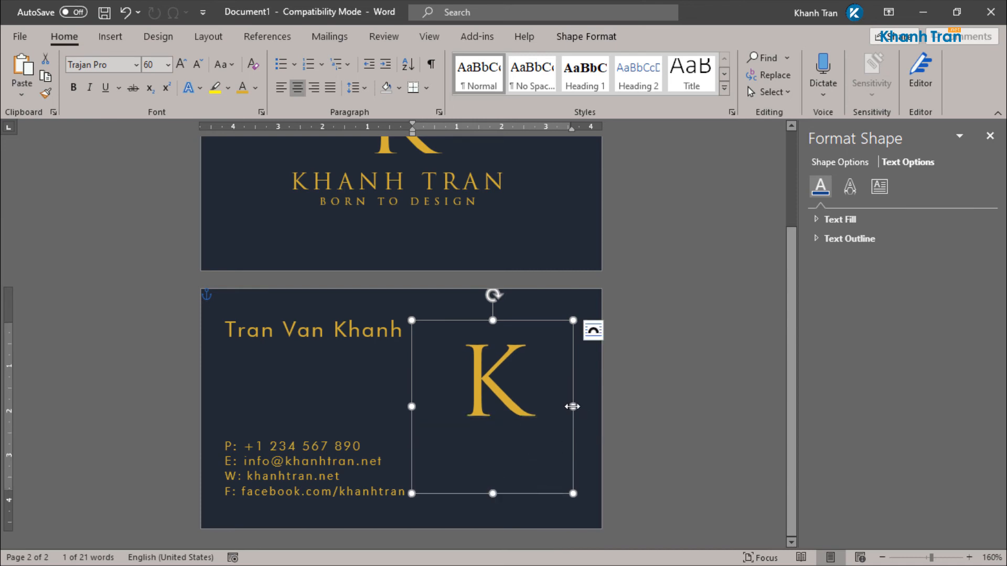
left_click_drag(573, 405, 601, 405)
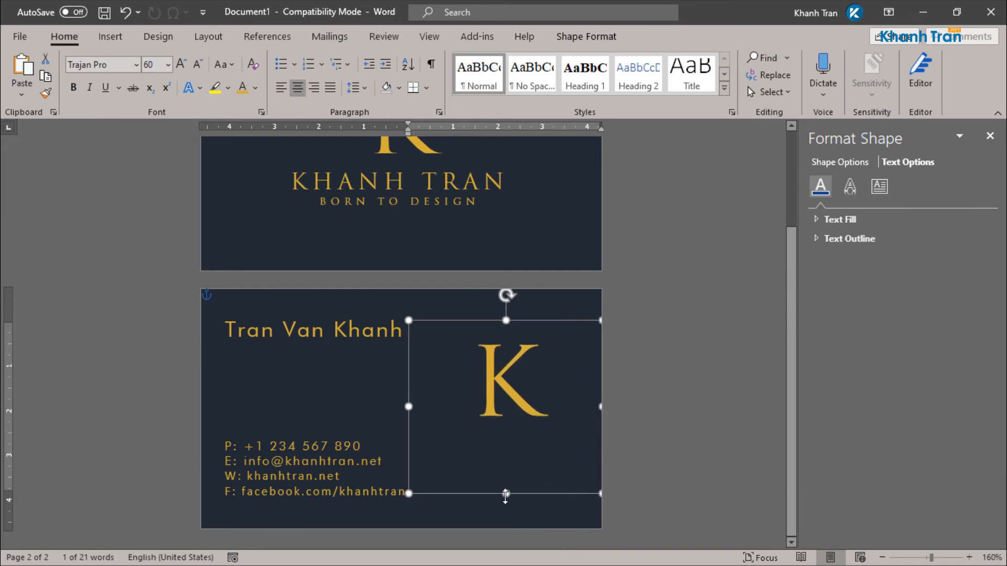
left_click_drag(505, 494, 506, 527)
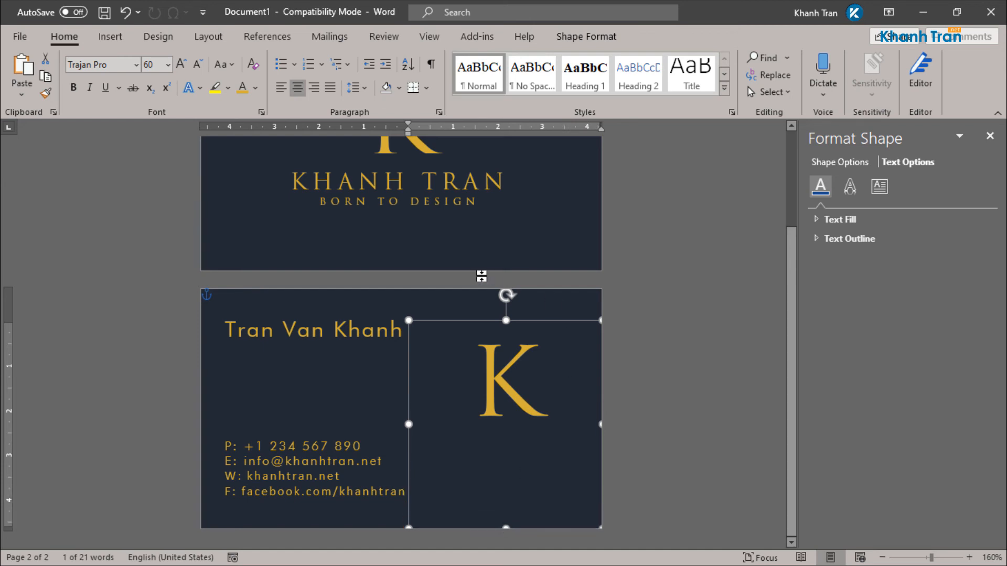
Step: Set the copied K's font size to 150 pt
double_click(494, 387)
left_click(581, 342)
type("10")
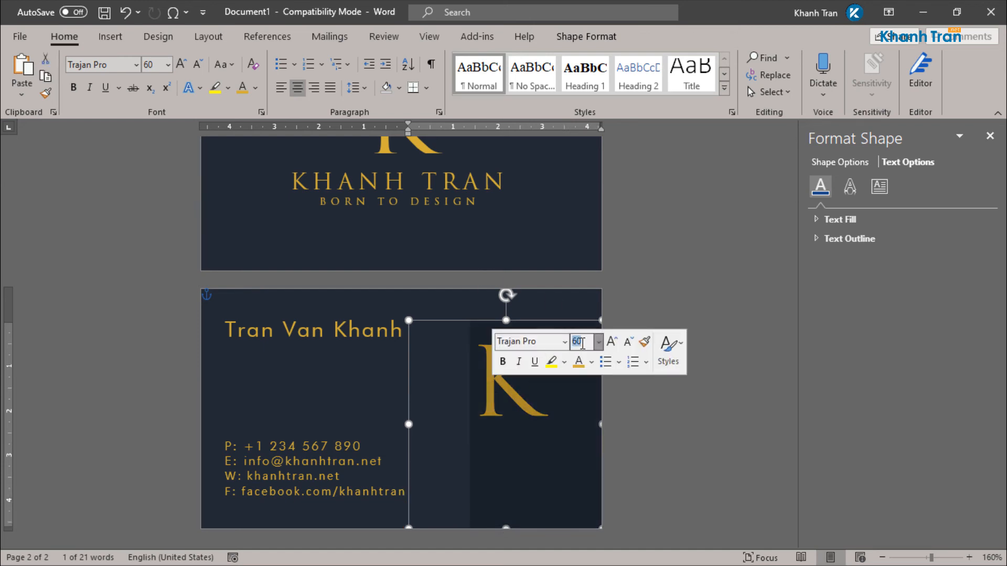
type("0")
key("Return")
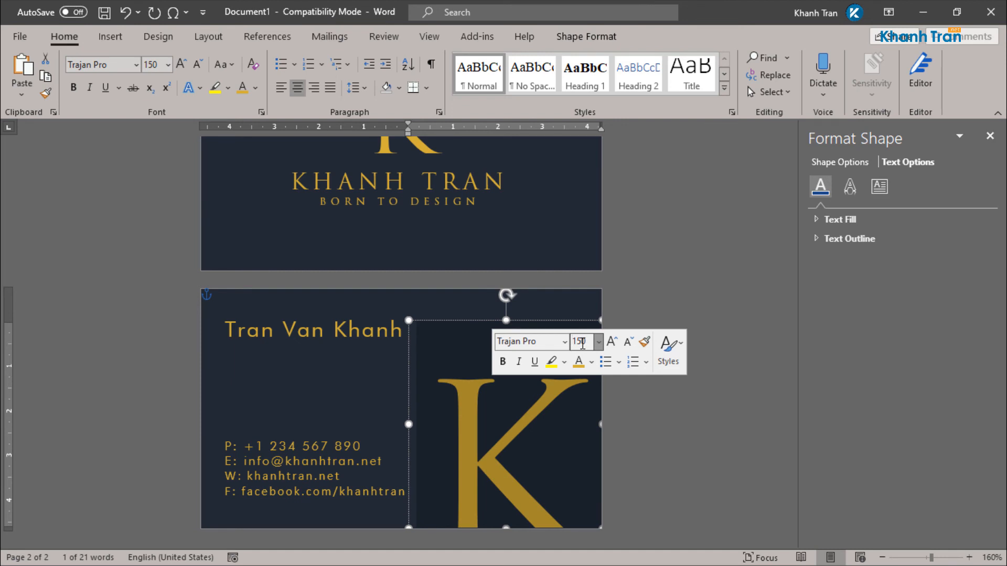
Step: Move the K box up and widen it leftward to fill the card's right side
left_click_drag(483, 323, 487, 291)
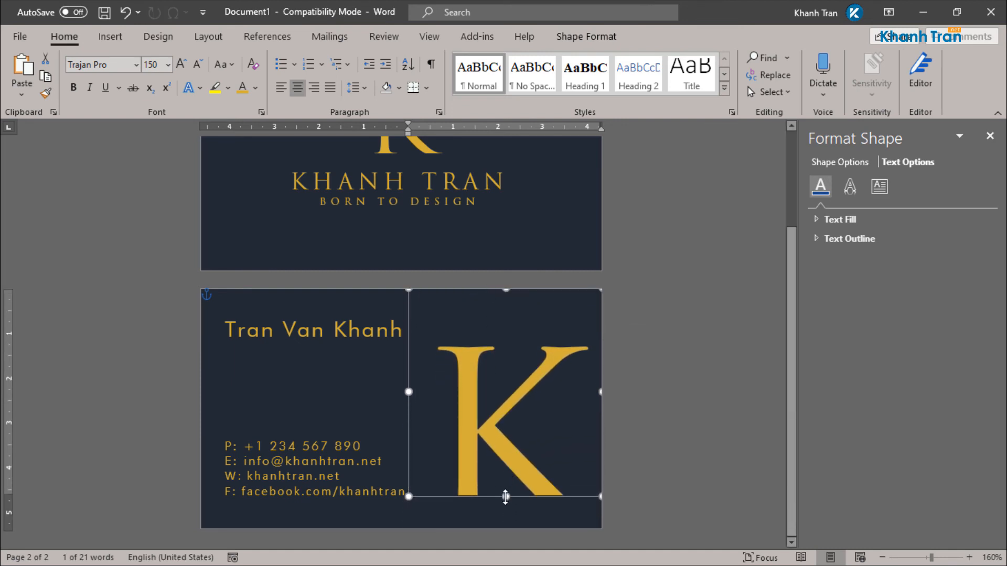
left_click_drag(505, 509, 506, 530)
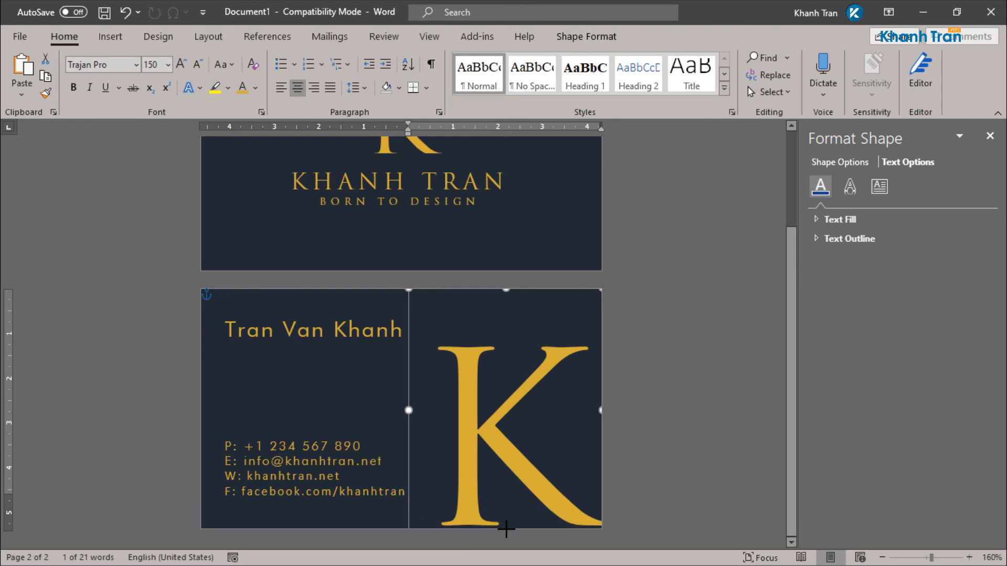
key("ctrl+z")
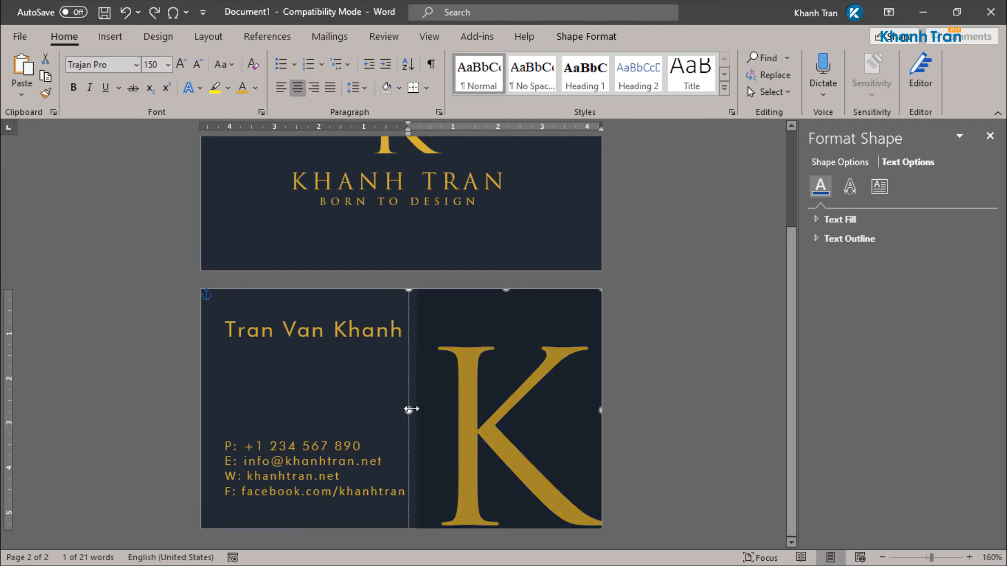
left_click_drag(411, 409, 397, 410)
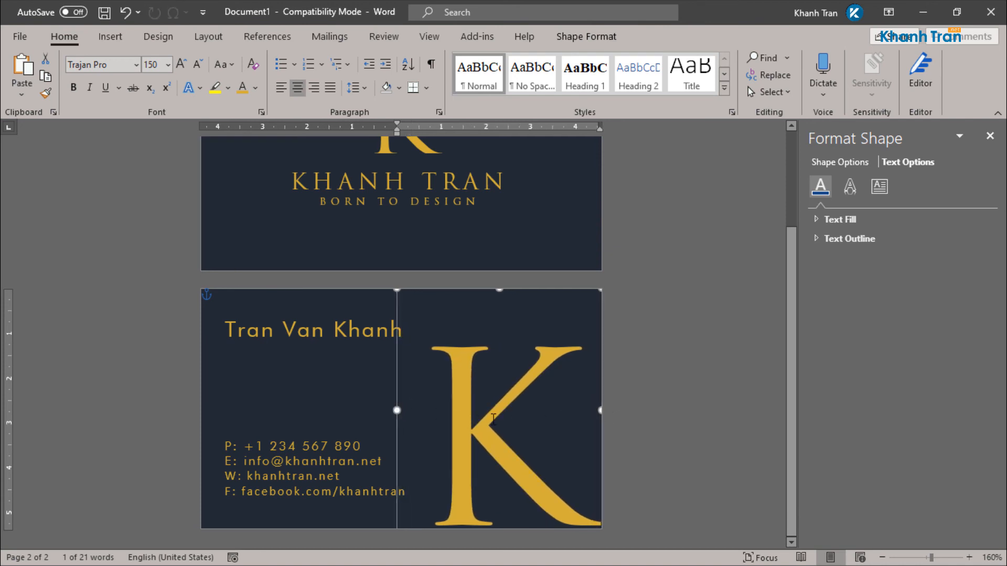
left_click_drag(397, 410, 378, 410)
left_click(661, 346)
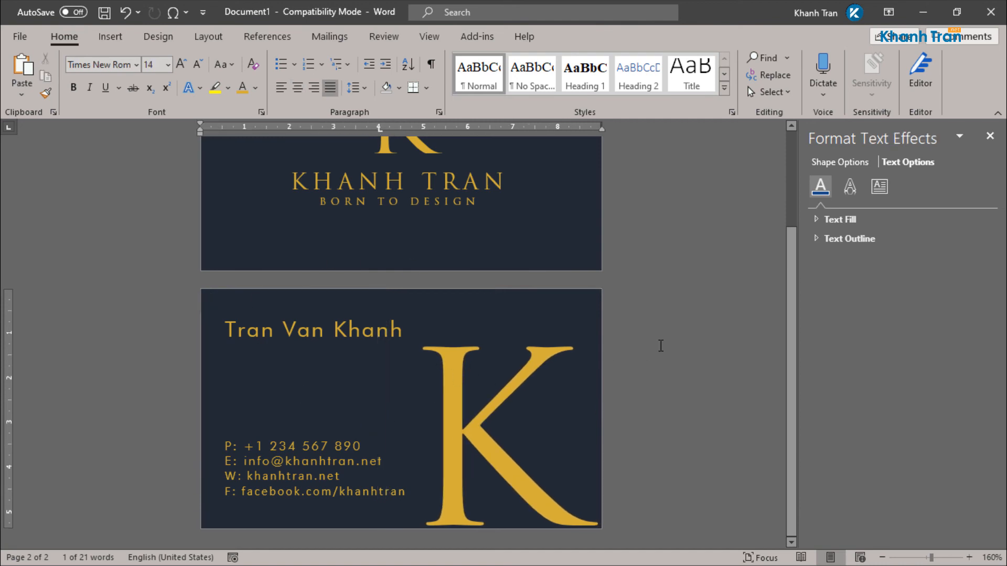
Step: Set the large K's text fill transparency to 80%, then close the Format Shape pane
key("ctrl+z")
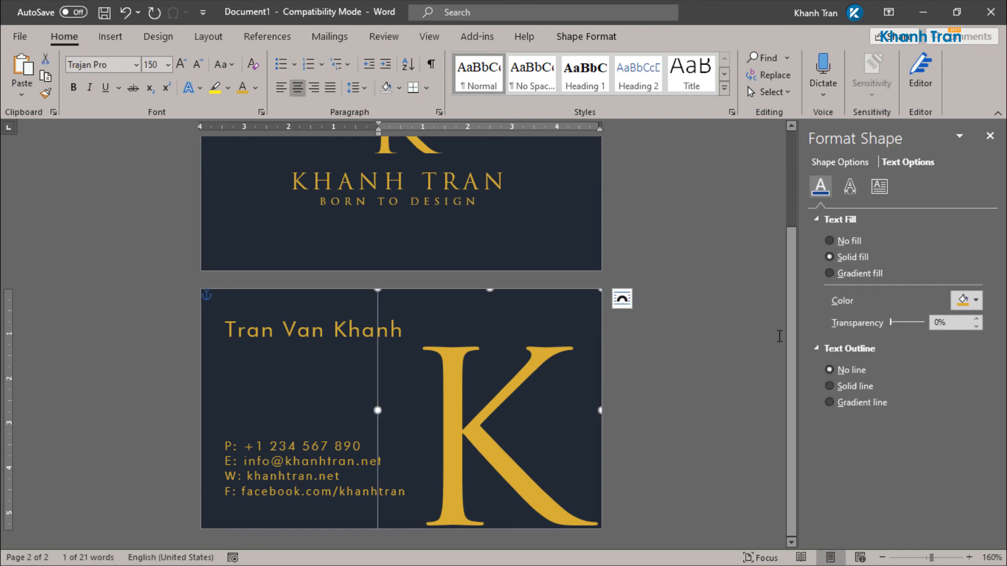
left_click(839, 164)
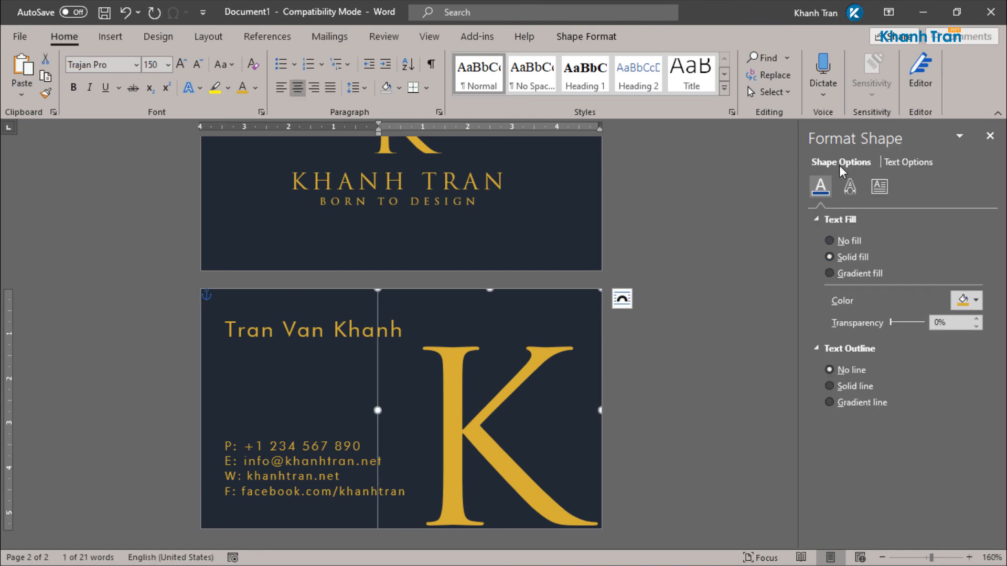
left_click(914, 161)
left_click_drag(892, 323, 920, 325)
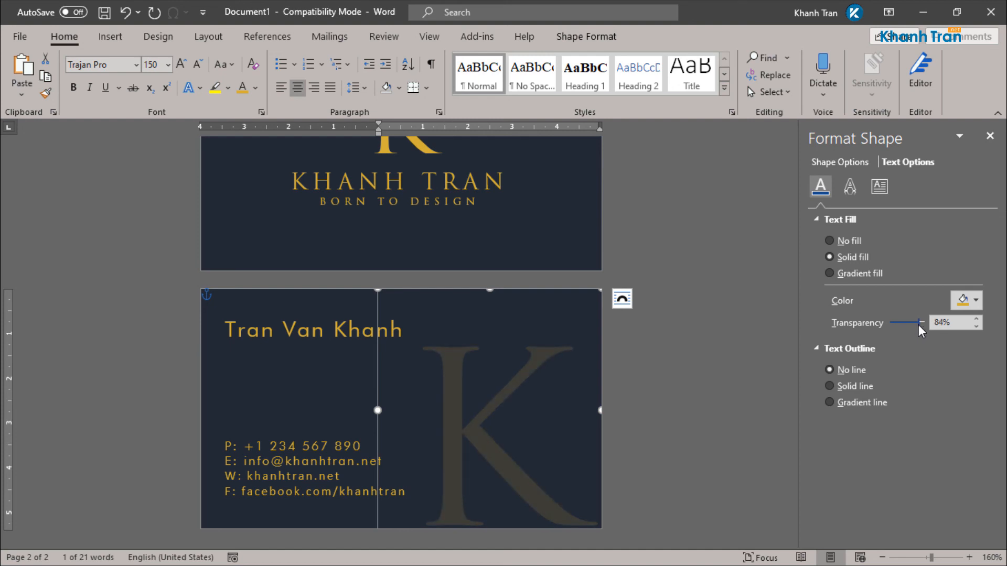
left_click_drag(918, 325, 916, 323)
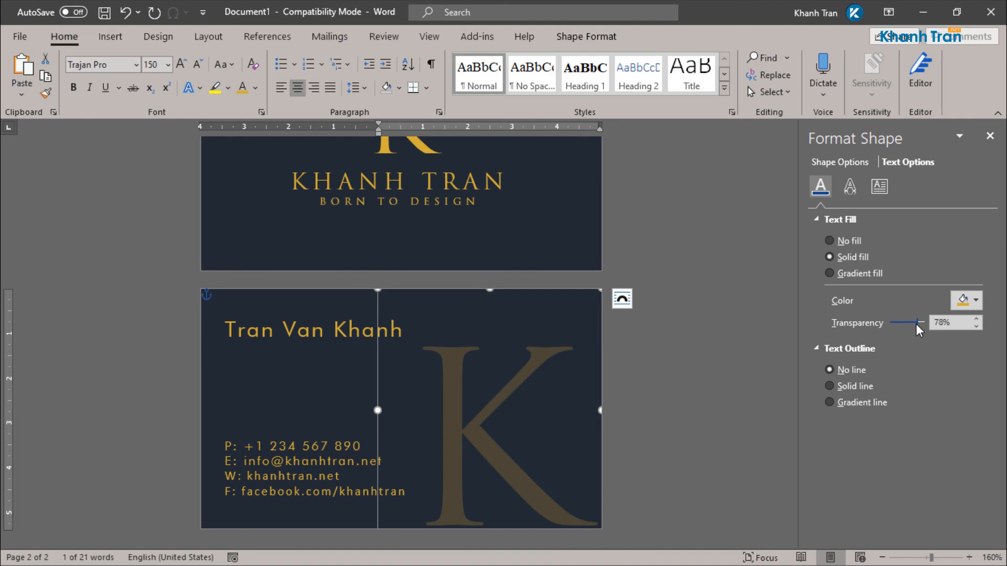
double_click(929, 321)
type("80")
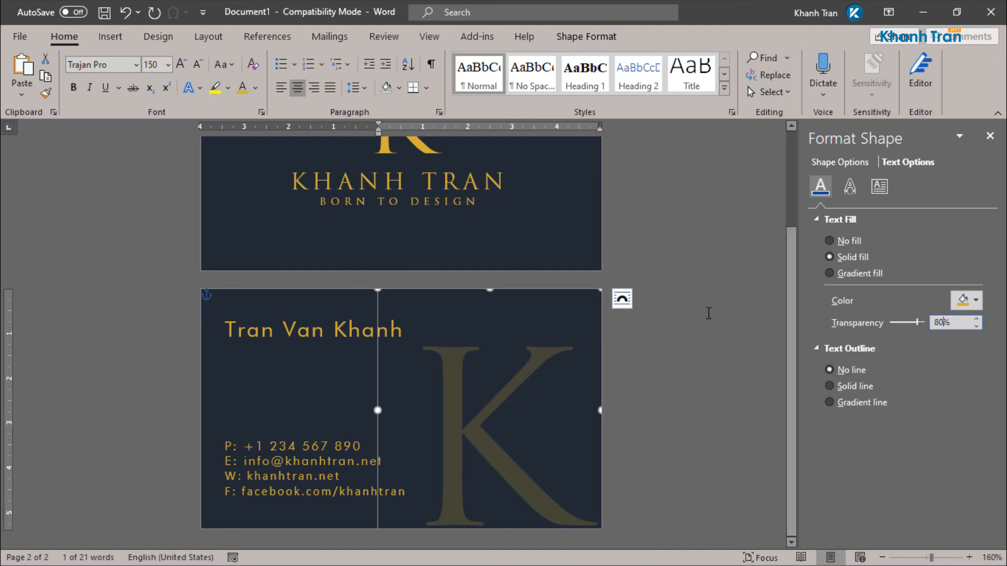
left_click(708, 314)
left_click(990, 136)
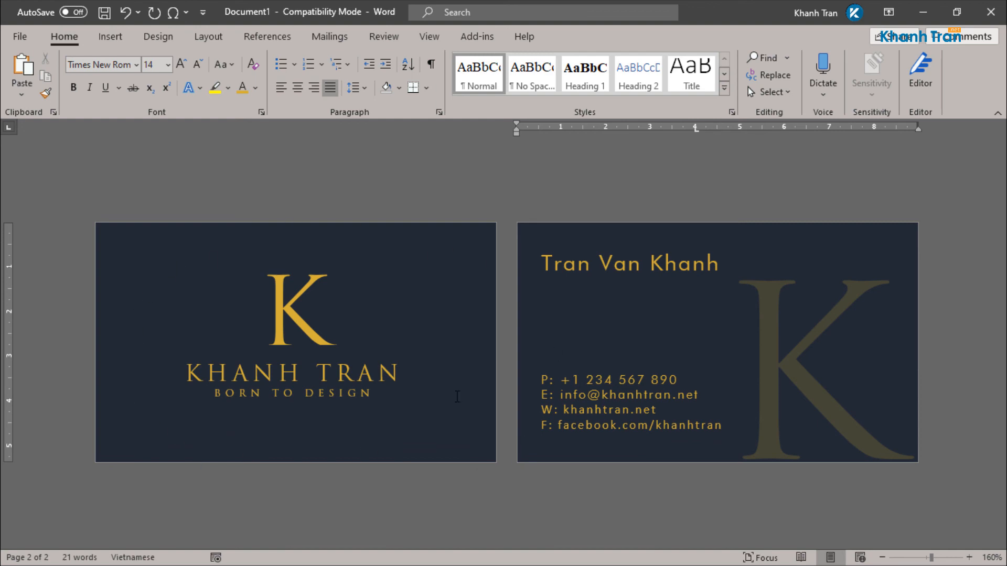
Step: Move the owner's name and BORN TO DESIGN tagline down two nudges on the front card
left_click(373, 387)
left_click(341, 400, "shift")
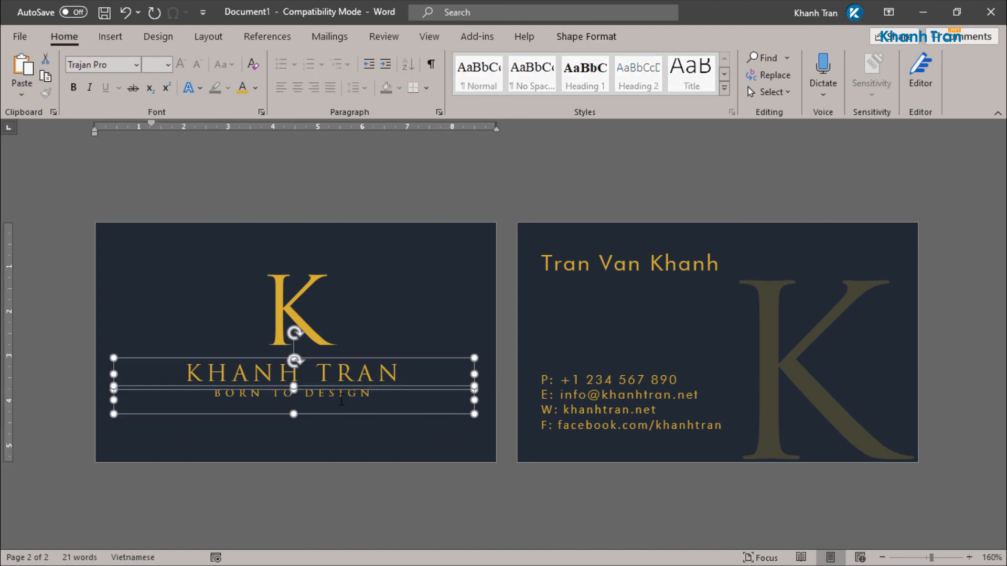
key("Down")
key("Down")
key("Down")
key("Down")
key("Down")
key("Down")
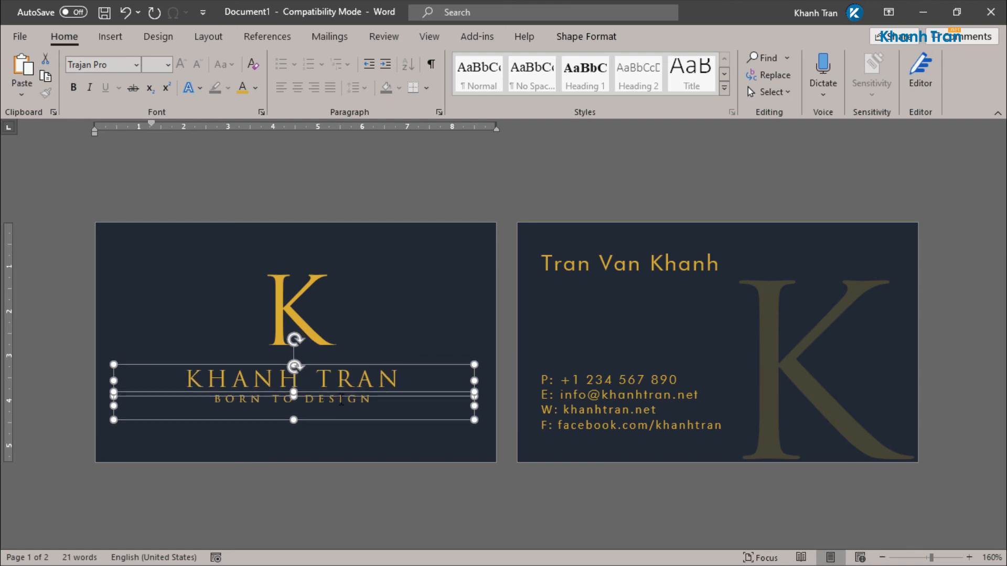
key("Down")
key("Down")
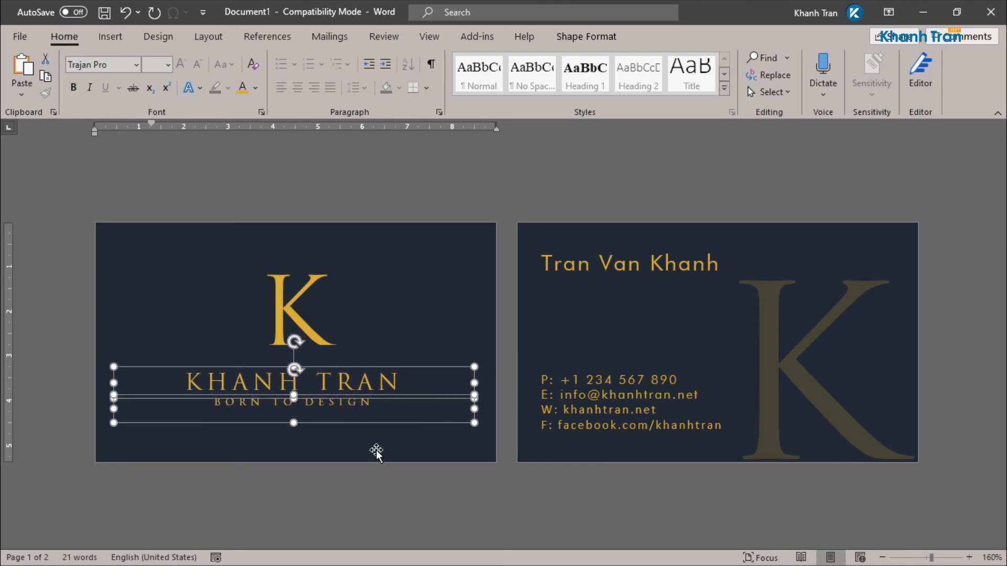
left_click(376, 473)
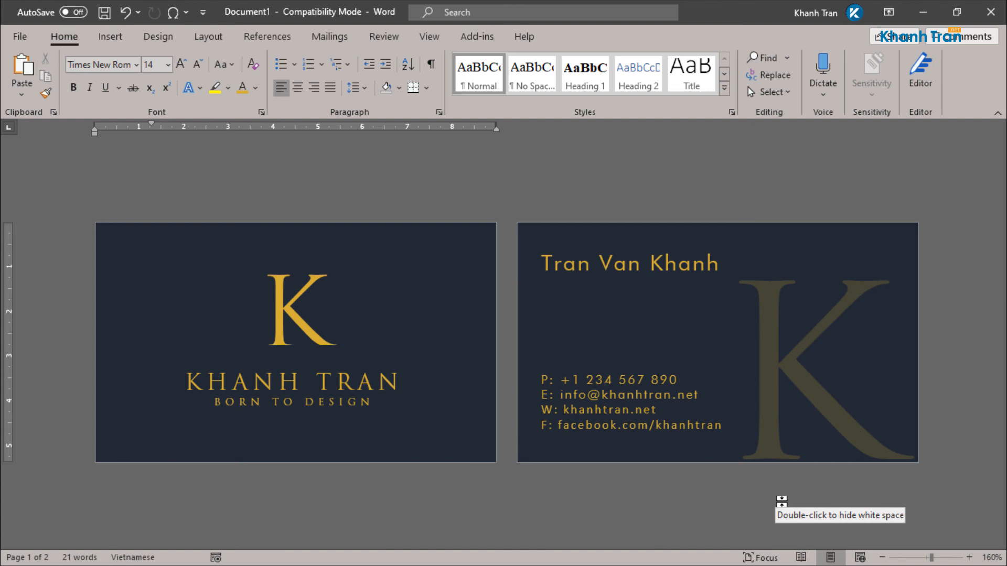
scroll(297, 453, "up", 6, "ctrl")
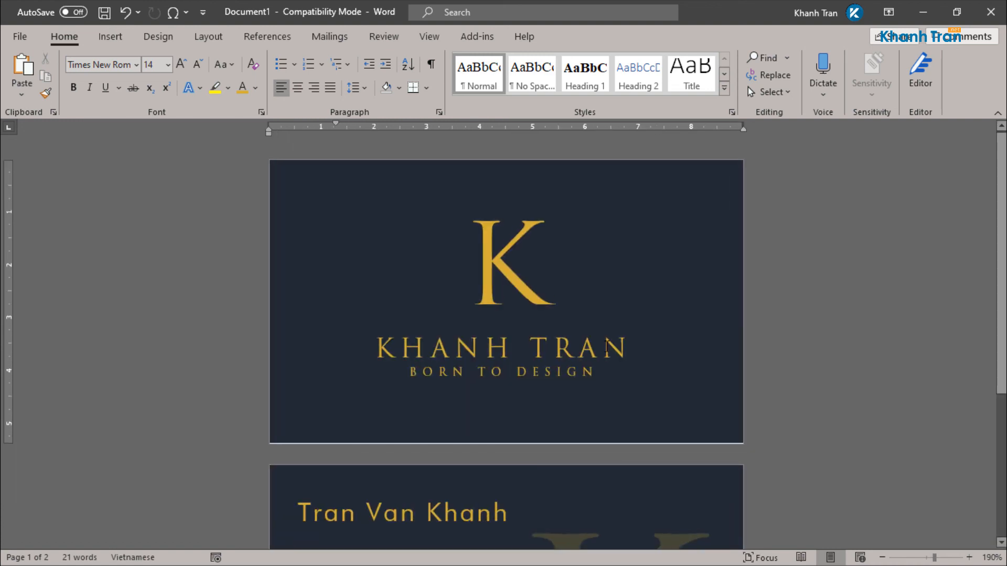
scroll(595, 354, "up", 2, "ctrl")
scroll(596, 355, "down", 5)
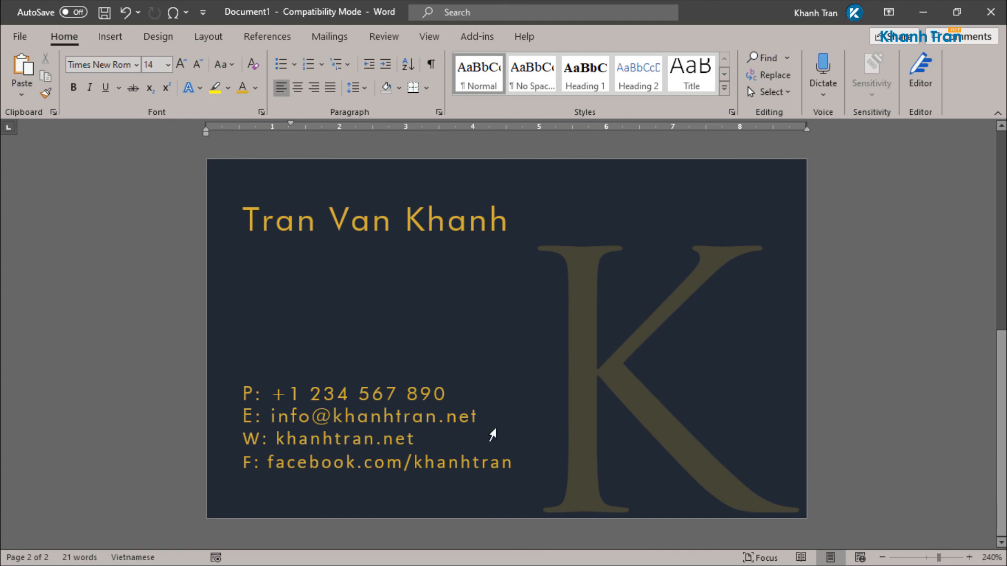
scroll(829, 356, "down", 1, "ctrl")
scroll(828, 356, "down", 6, "ctrl")
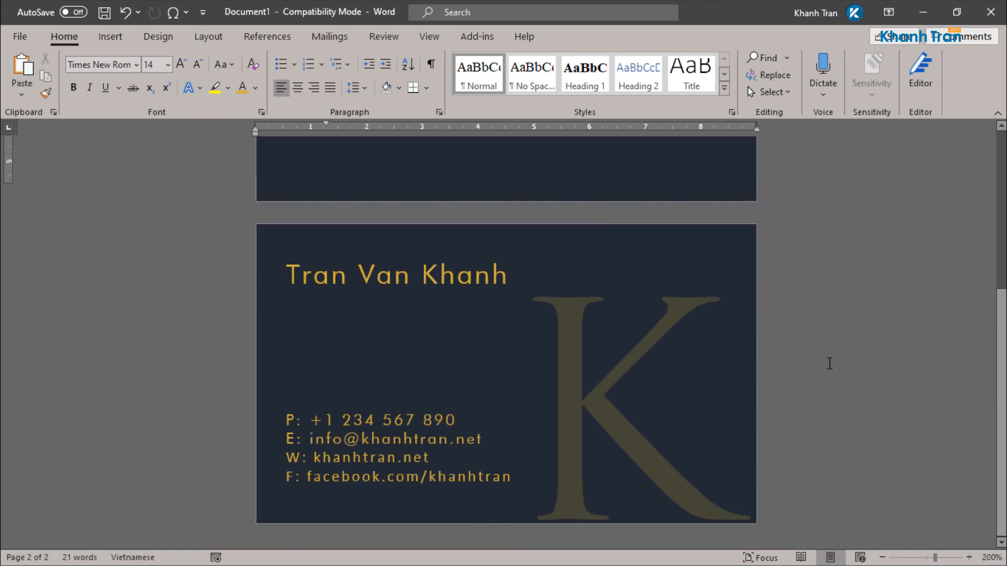